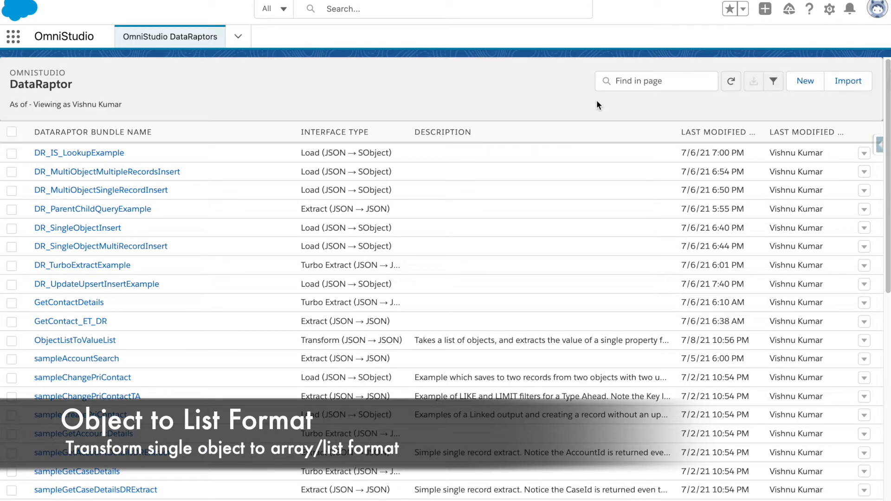
# Create a new DataRaptor named DR_Transform_ObjectToList with interface type Transform and JSON as input and output type.
pyautogui.click(805, 81)
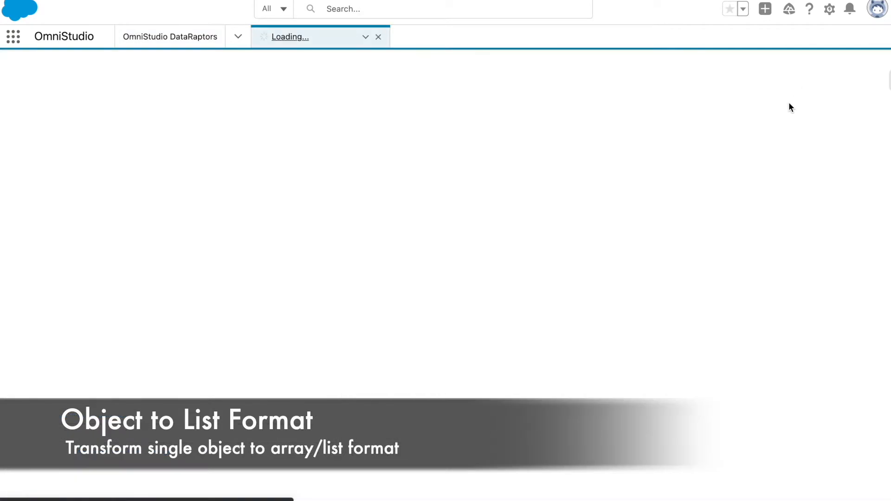
pyautogui.write('DR_Transform_ObjectToList')
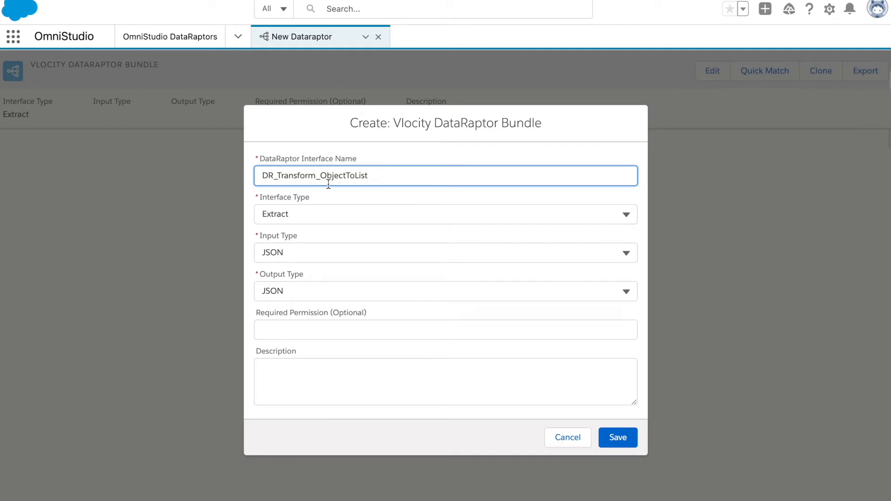
pyautogui.click(309, 218)
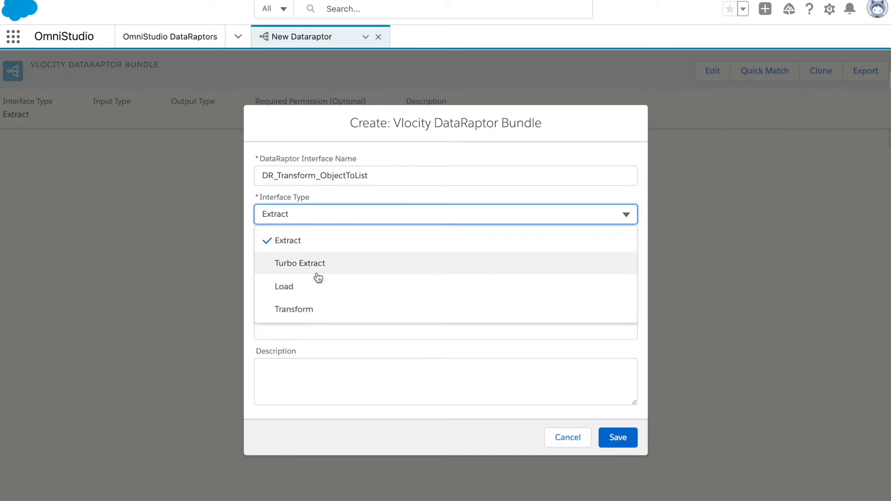
pyautogui.click(315, 308)
pyautogui.click(617, 439)
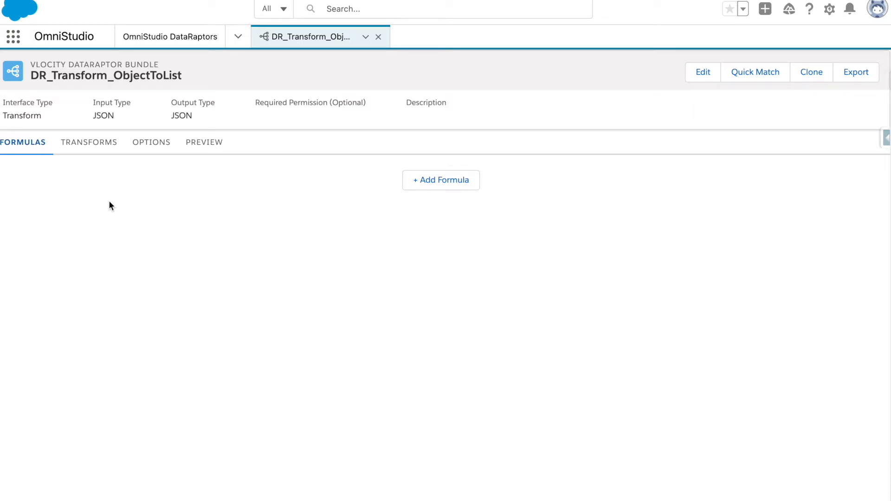
# Look over the DataRaptor's transform mapping area with its input and output JSON paths, and its options.
pyautogui.click(93, 148)
pyautogui.moveTo(3, 169); pyautogui.dragTo(76, 170)
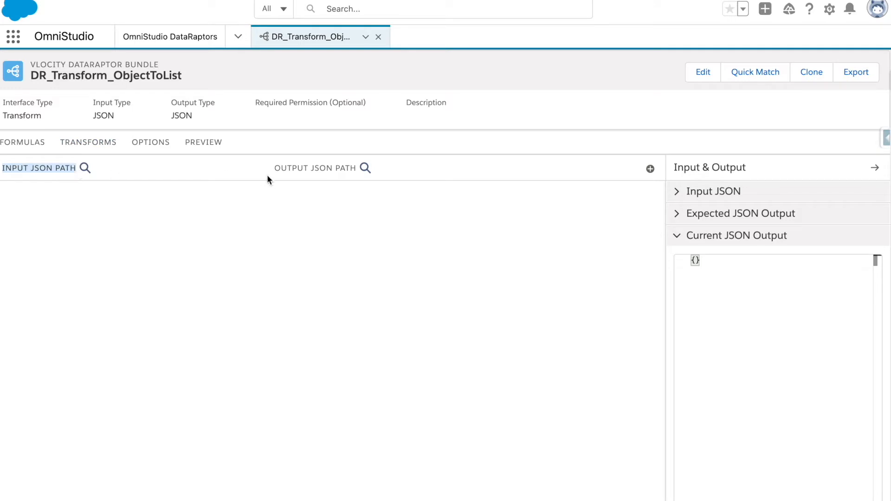
pyautogui.click(278, 169)
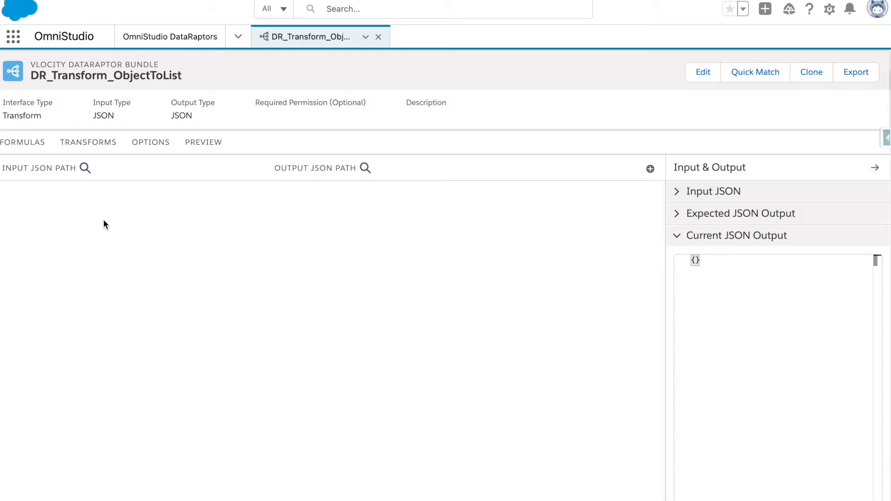
pyautogui.click(158, 139)
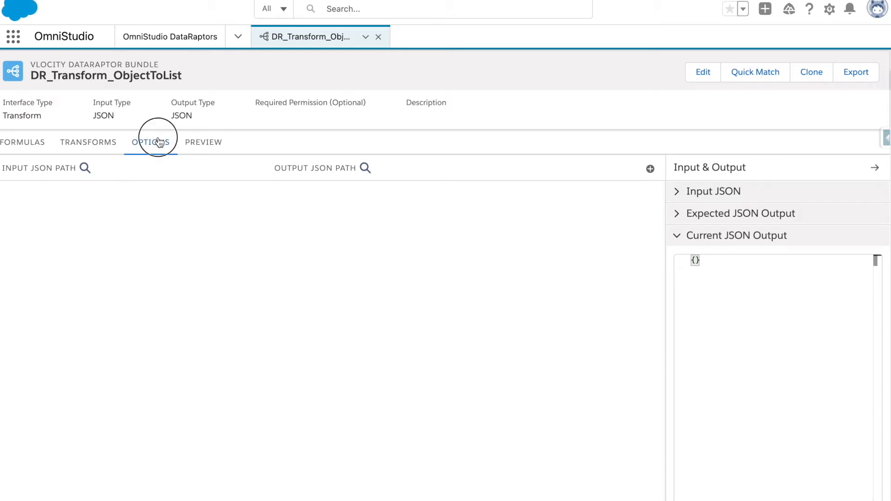
# Copy the SingleObject sample JSON containing a FirstName from JSONLint into the DataRaptor's preview input.
pyautogui.click(202, 142)
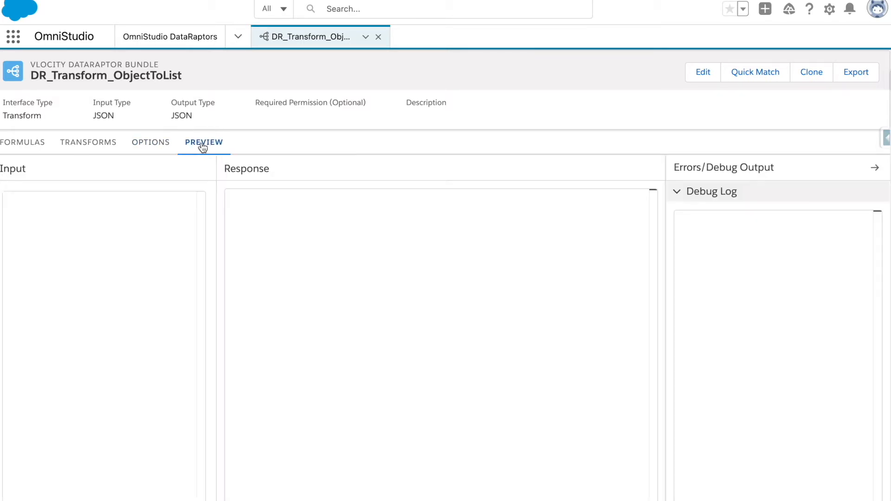
pyautogui.click(167, 217)
pyautogui.click(389, 0)
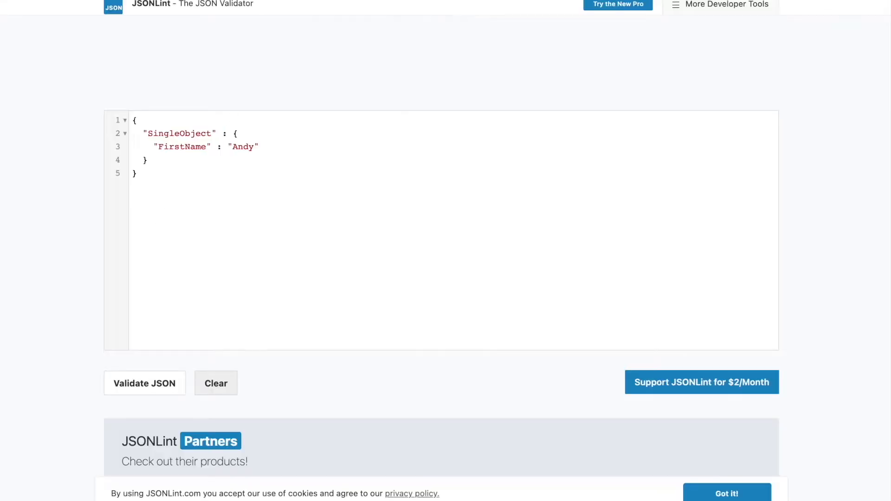
pyautogui.moveTo(171, 3); pyautogui.dragTo(131, 5)
pyautogui.click(194, 45)
pyautogui.click(243, 186)
pyautogui.doubleClick(176, 133)
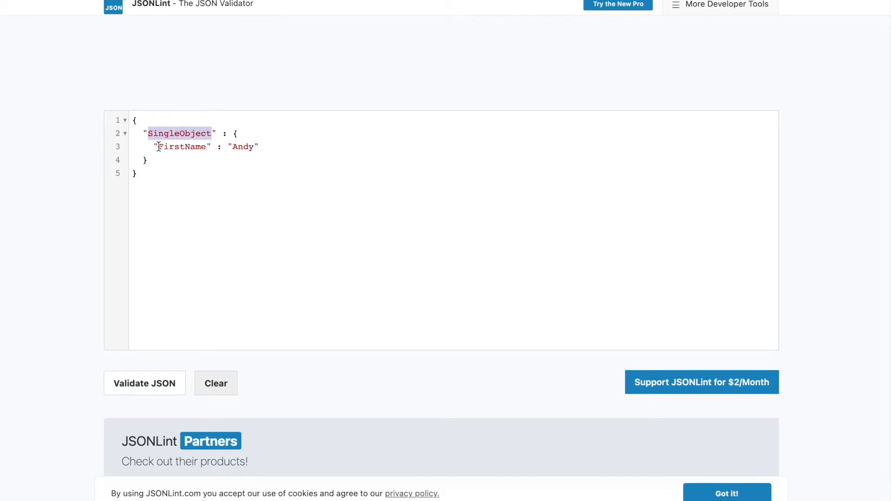
pyautogui.moveTo(155, 147); pyautogui.dragTo(222, 147)
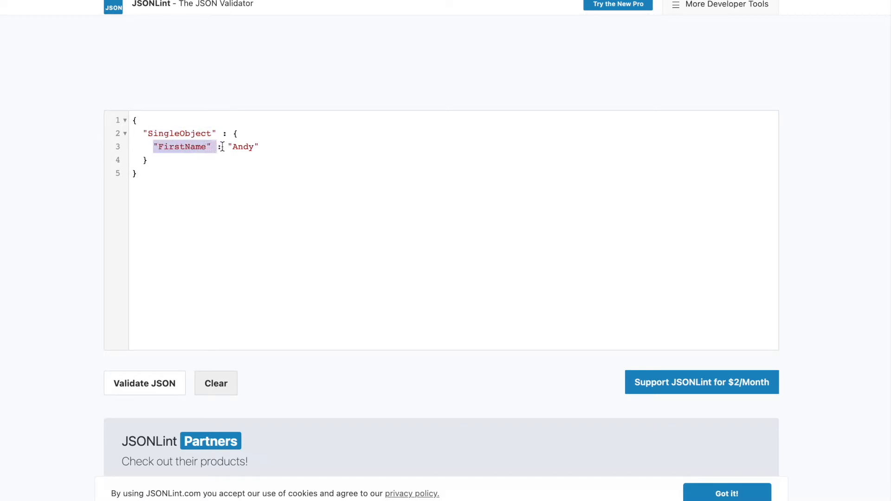
pyautogui.click(217, 219)
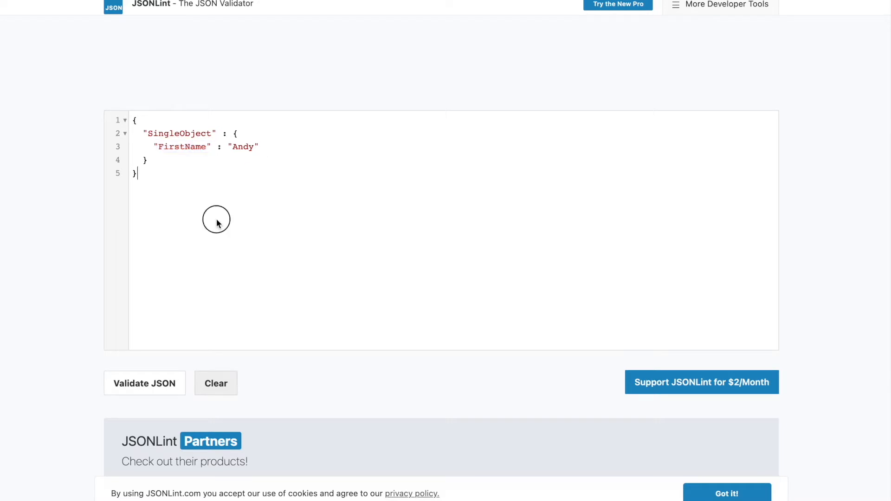
pyautogui.hotkey('ctrl', 'a')
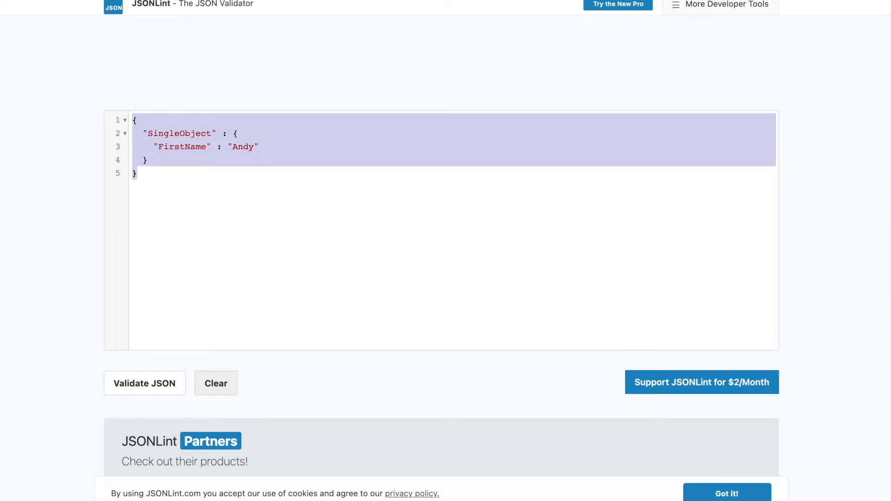
pyautogui.hotkey('ctrl', 'shift', 'Tab')
pyautogui.write('{     "SingleObject": {         "FirstName": "Andy"     } }')
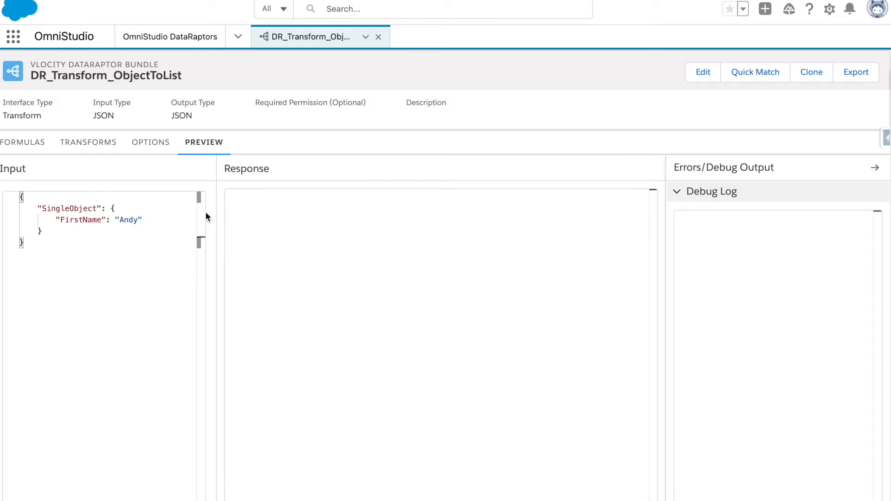
# Add a transform mapping from input JSON path SingleObject to a new output JSON path ListObject.
pyautogui.scroll(-1, 70, 163)
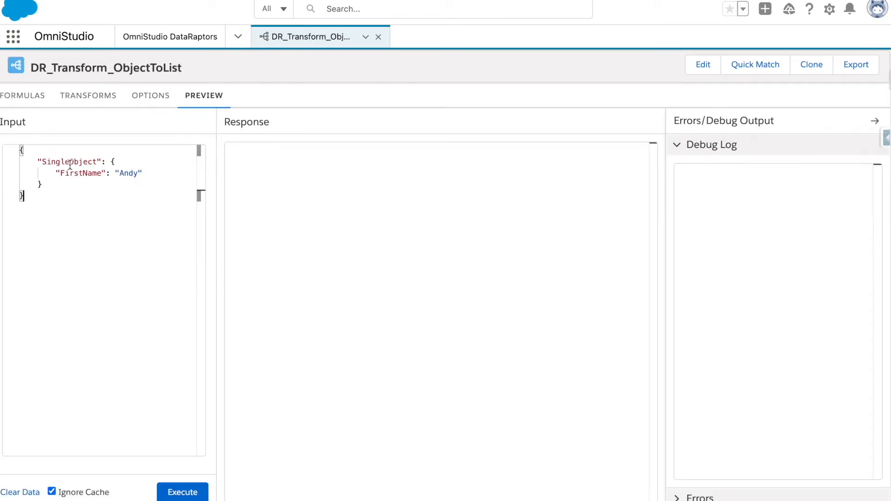
pyautogui.doubleClick(68, 161)
pyautogui.hotkey('ctrl', 'c')
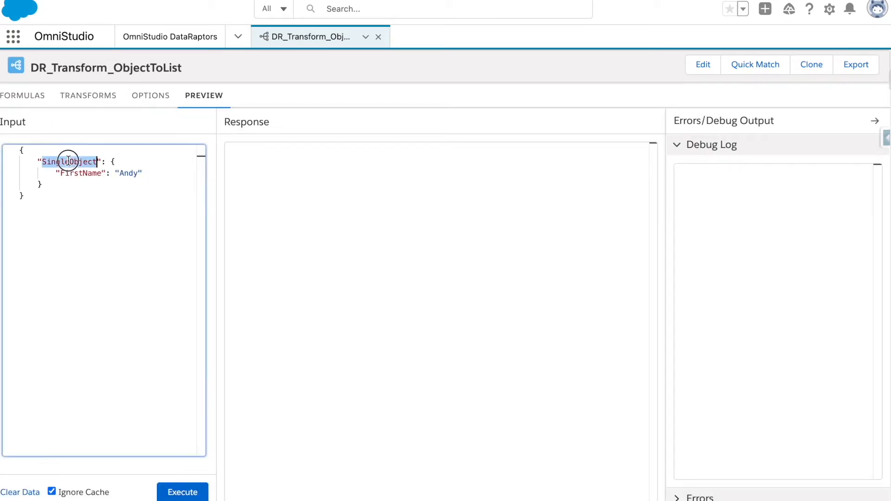
pyautogui.click(87, 96)
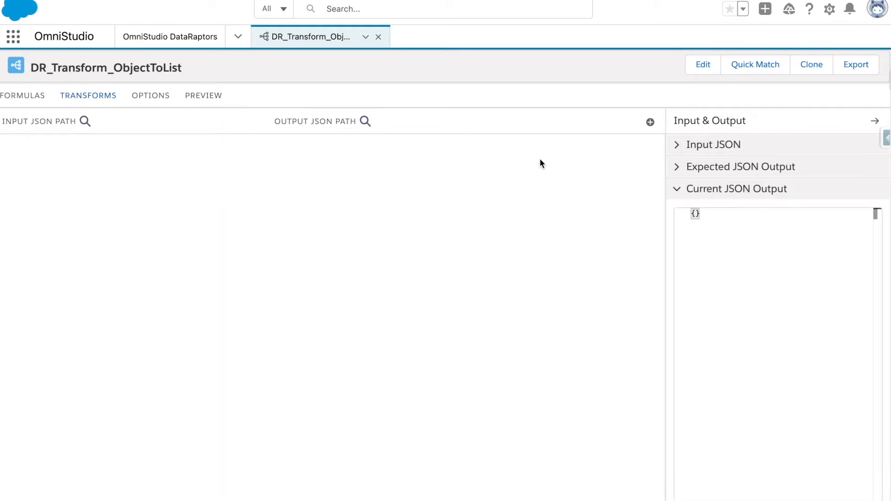
pyautogui.click(650, 122)
pyautogui.click(338, 163)
pyautogui.hotkey('ctrl', 'v')
pyautogui.click(124, 190)
pyautogui.click(120, 203)
pyautogui.write('ListObject')
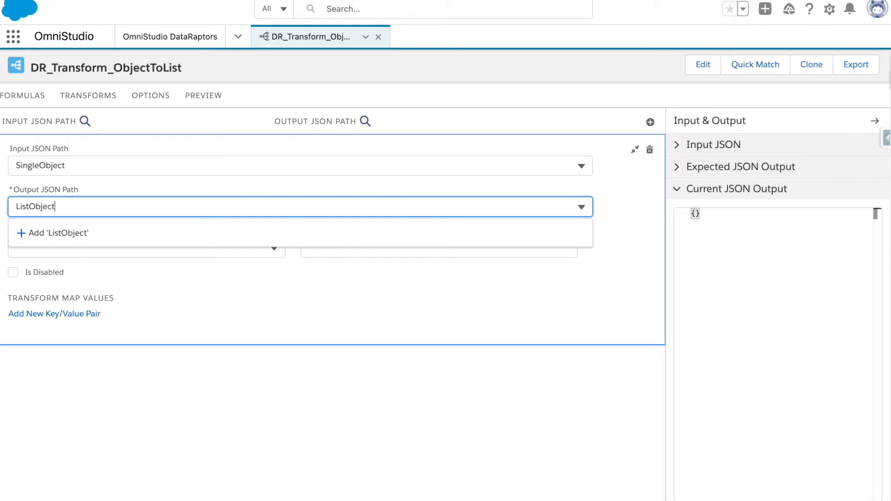
pyautogui.click(124, 233)
# Set the output data type of the ListObject mapping to List<Map>.
pyautogui.click(39, 243)
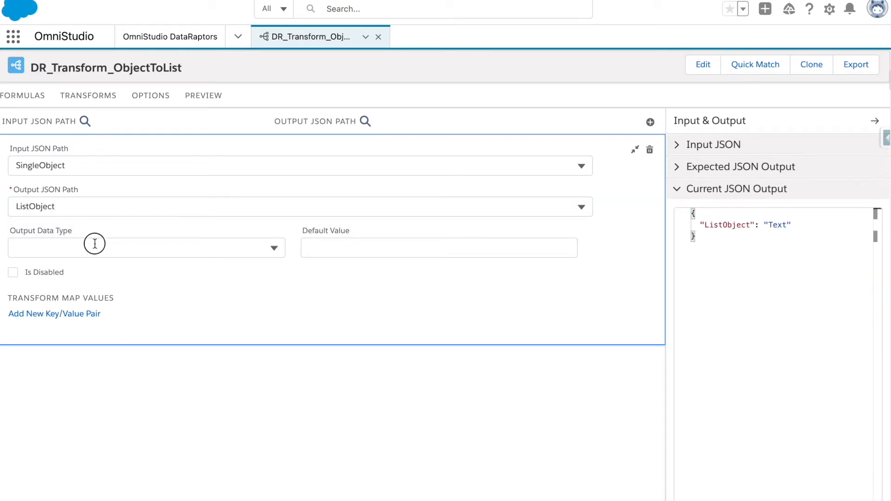
pyautogui.scroll(-5, 109, 405)
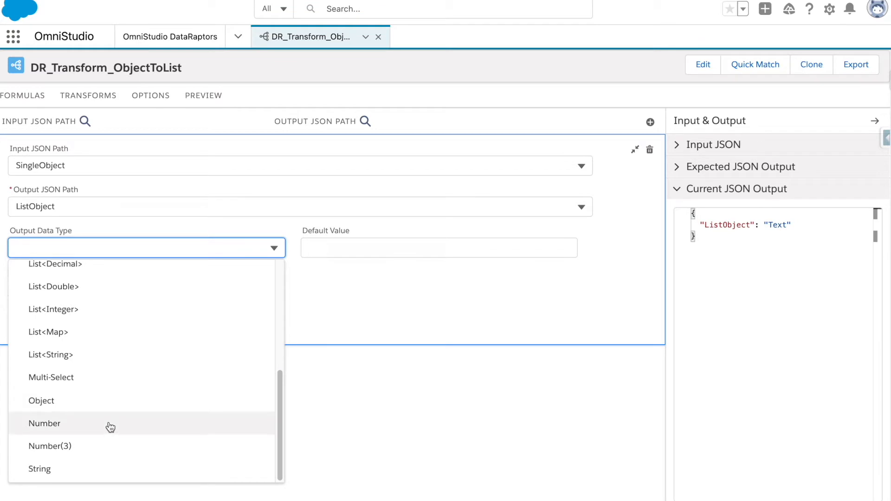
pyautogui.scroll(1, 119, 331)
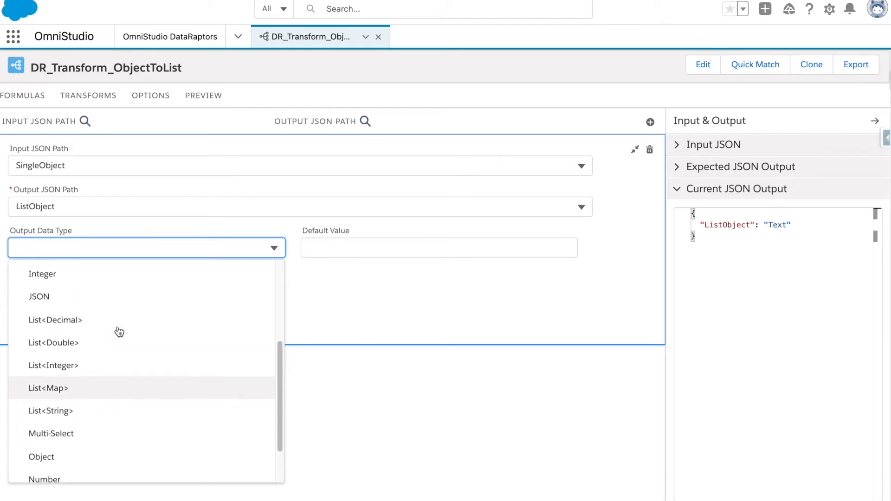
pyautogui.click(123, 389)
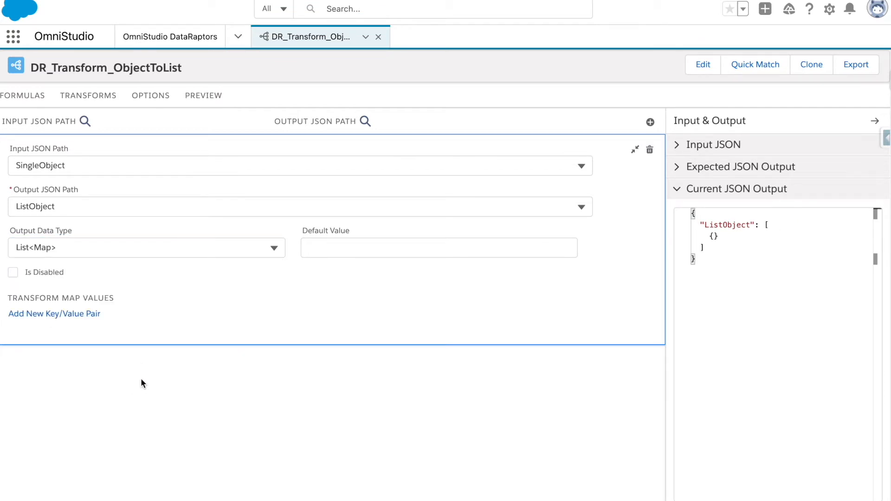
# Execute the DataRaptor preview and compare the SingleObject input with the ListObject array in the response.
pyautogui.click(207, 107)
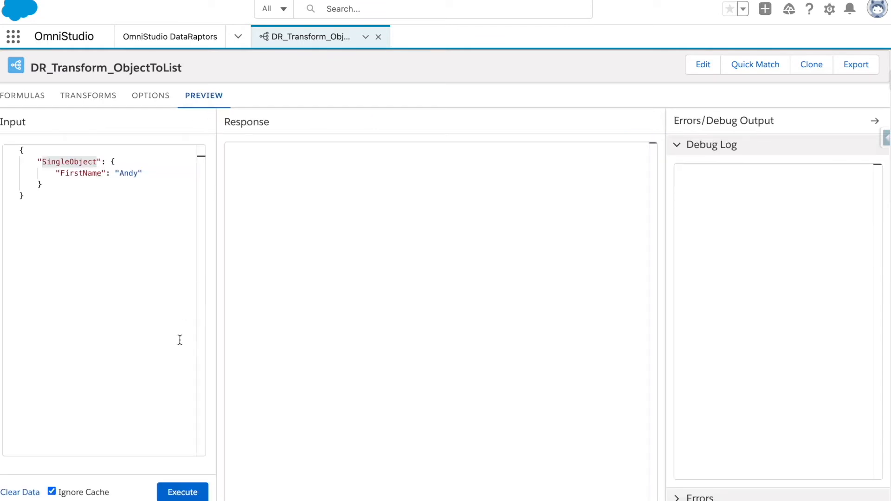
pyautogui.click(191, 493)
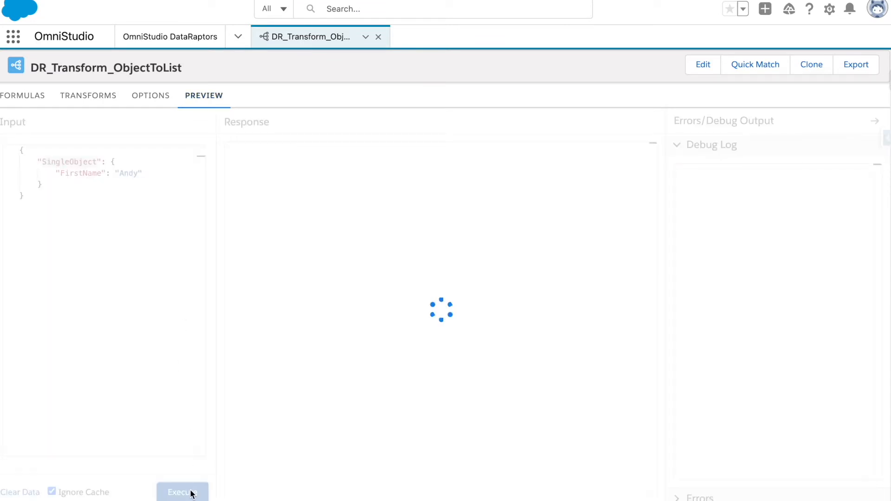
pyautogui.doubleClick(68, 162)
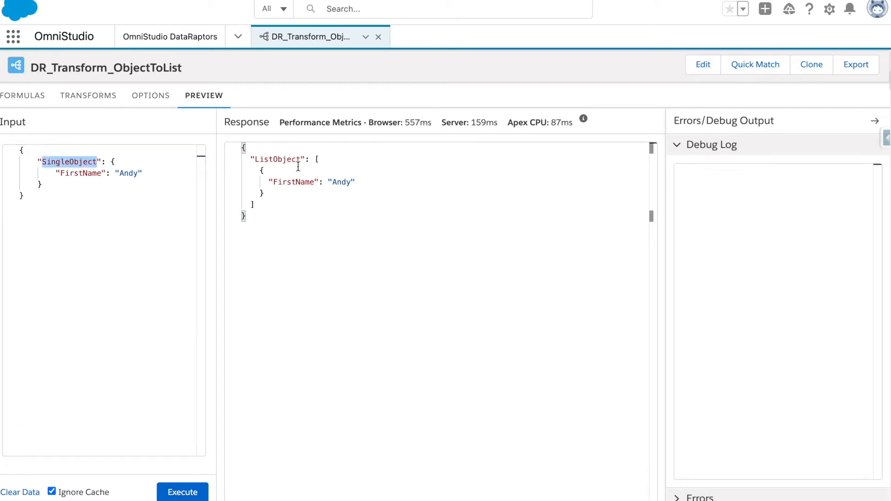
pyautogui.moveTo(260, 170); pyautogui.dragTo(269, 189)
pyautogui.moveTo(315, 159); pyautogui.dragTo(314, 219)
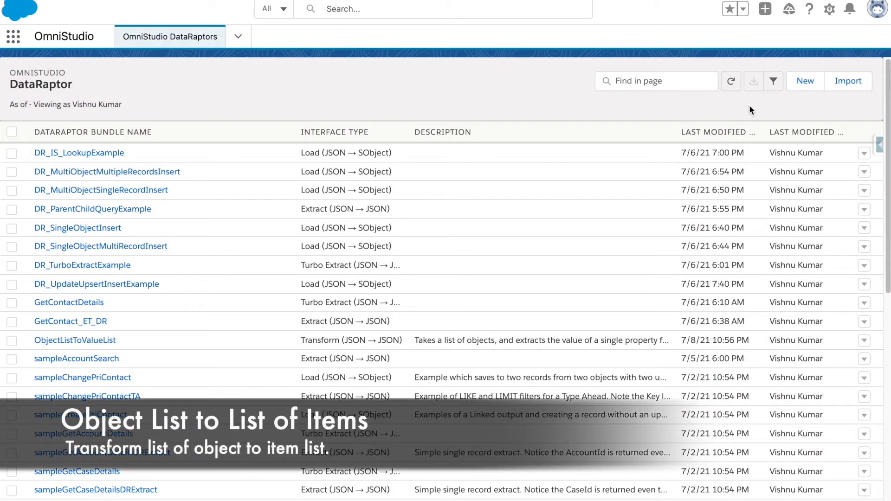
# Create another DataRaptor named Transform_ListOfObjectToListOfItems with interface type Transform and JSON as input and output type.
pyautogui.click(808, 80)
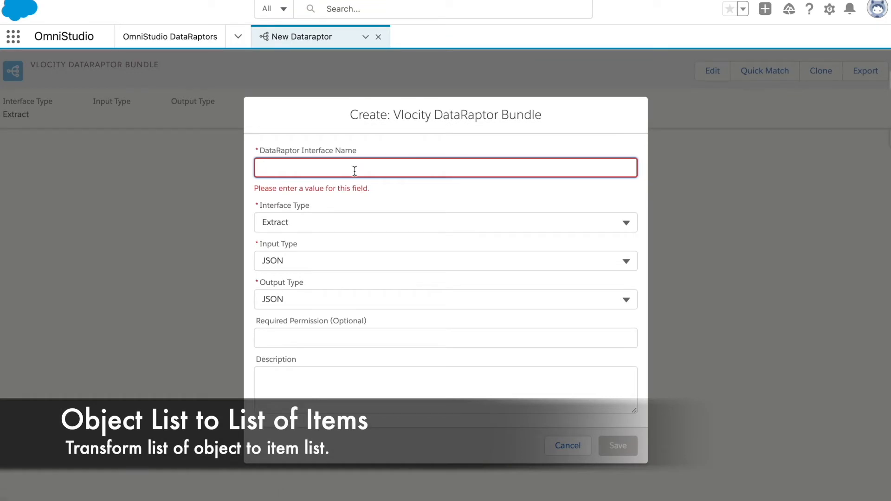
pyautogui.click(354, 171)
pyautogui.write('Transform_ListOfObjectToListOfItems')
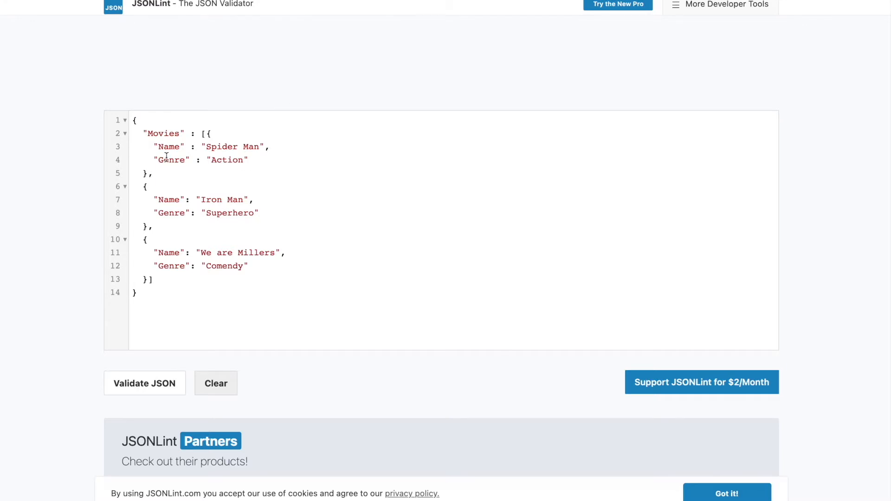
pyautogui.doubleClick(159, 134)
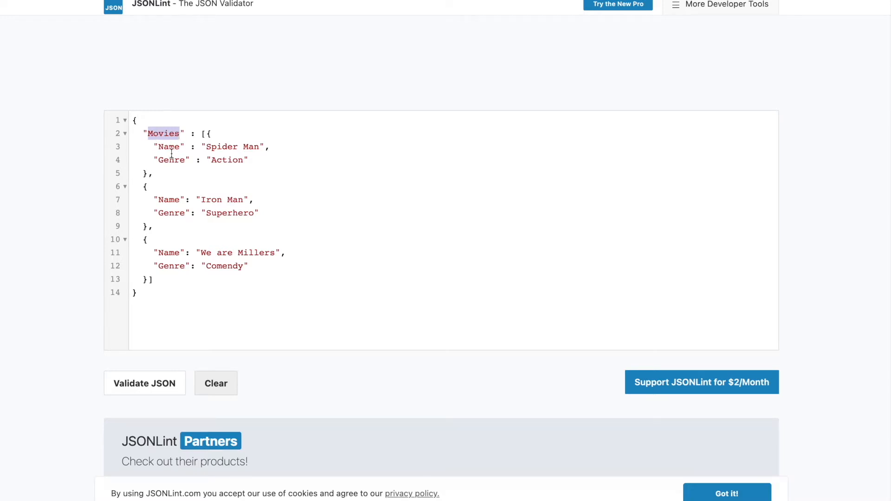
pyautogui.doubleClick(169, 147)
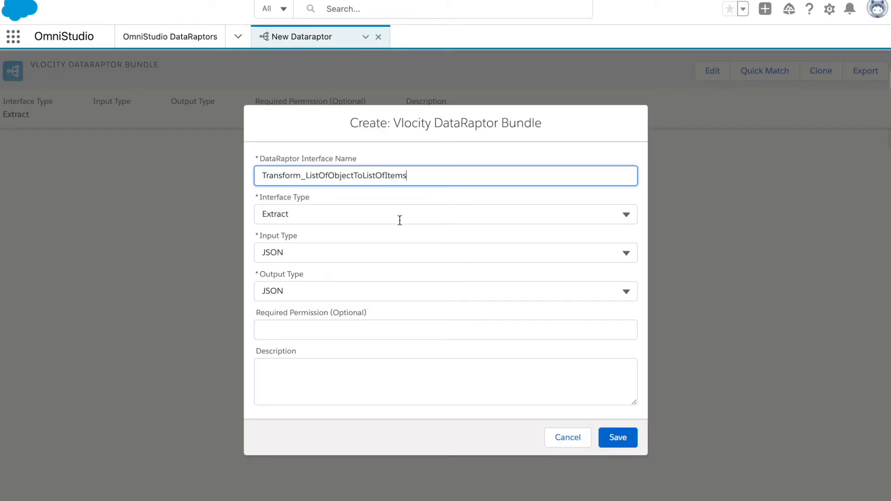
pyautogui.click(397, 218)
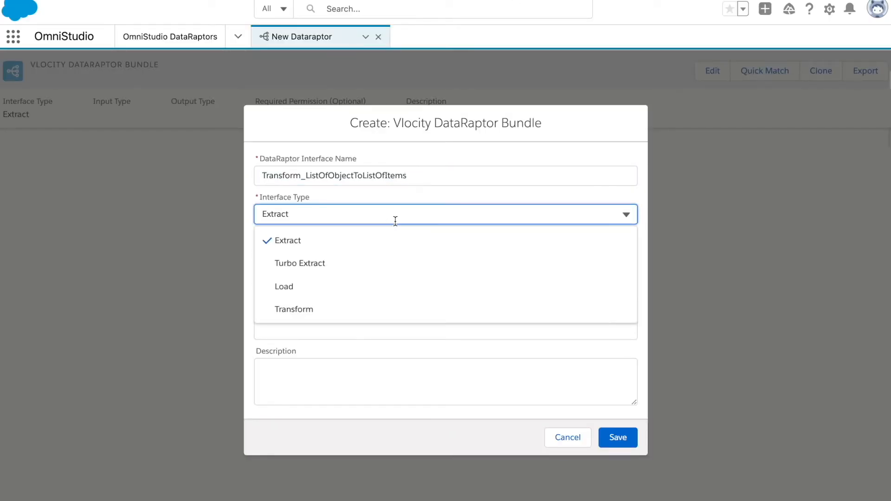
pyautogui.click(385, 309)
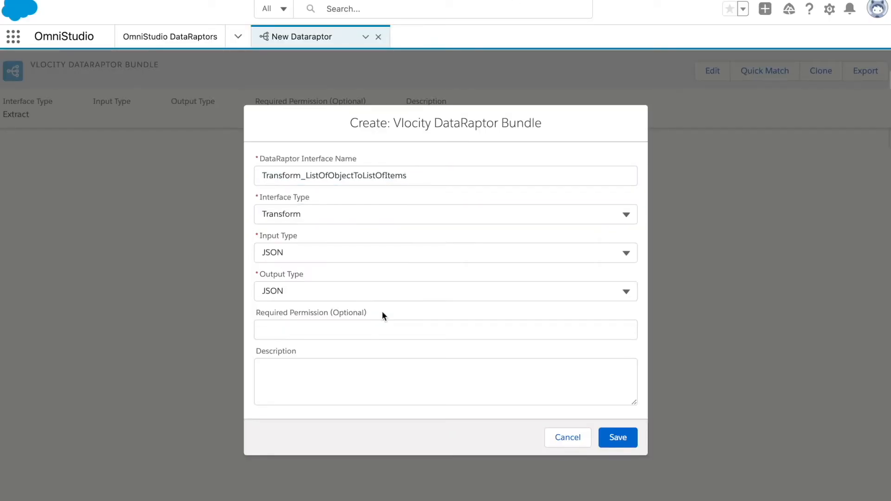
pyautogui.click(616, 438)
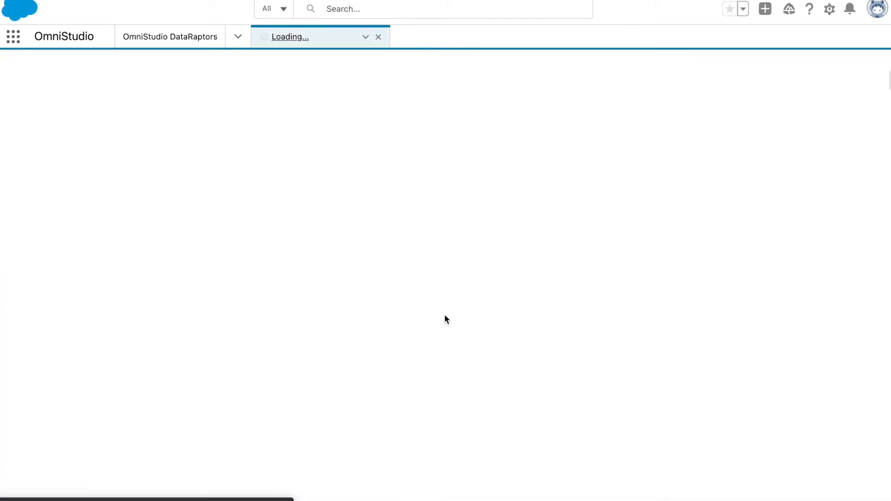
# Copy the whole Movies sample JSON with names and genres from JSONLint into the new DataRaptor's preview input.
pyautogui.hotkey('ctrl', 'a')
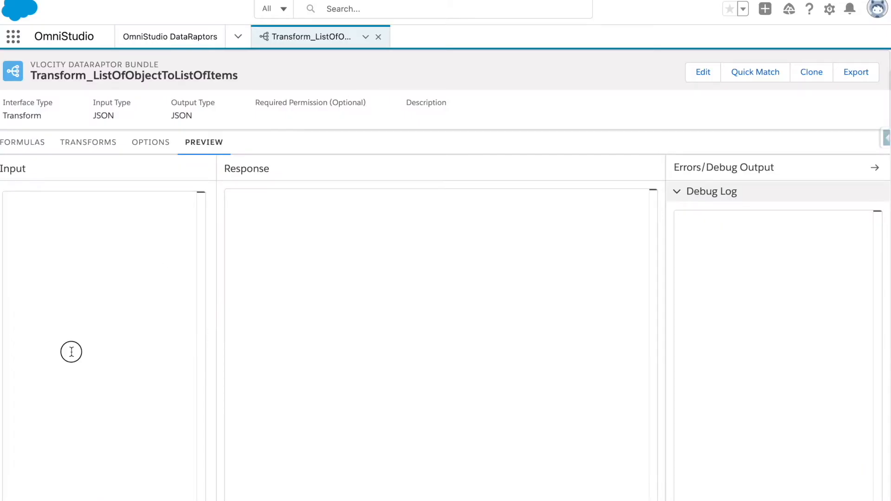
pyautogui.click(71, 352)
pyautogui.write('{     "Movies": [         {             "Name": "Spider Man",             "Genre": "Action"         },         {             "Name": "Iron Man",             "Genre": "Superhero"         },         {             "Name": "We are Millers",             "Genre": "Comendy"         }     ] }')
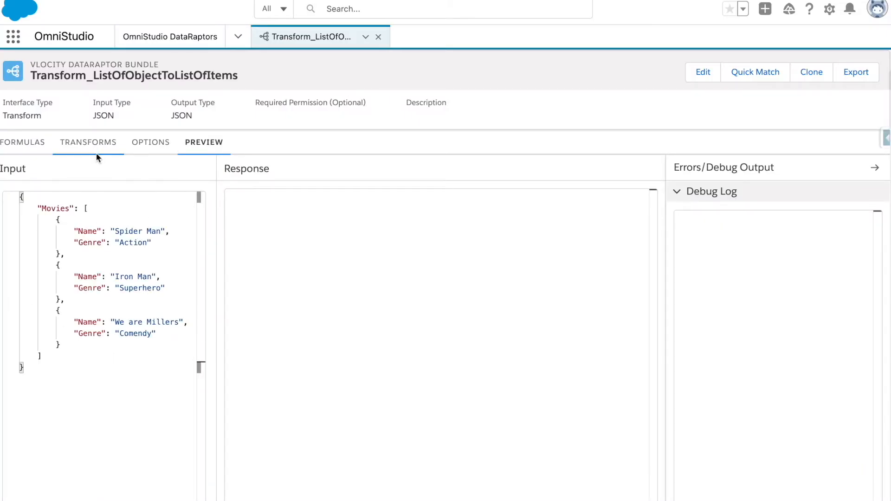
pyautogui.doubleClick(56, 209)
pyautogui.hotkey('ctrl', 'c')
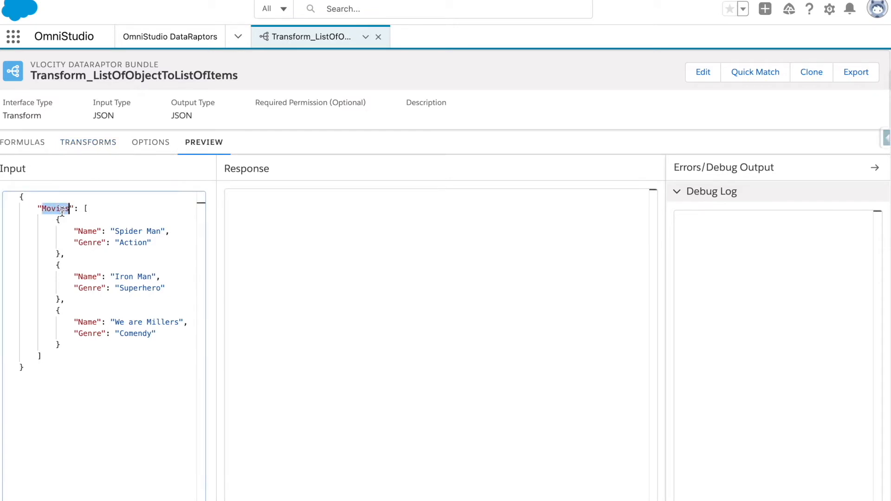
pyautogui.click(103, 143)
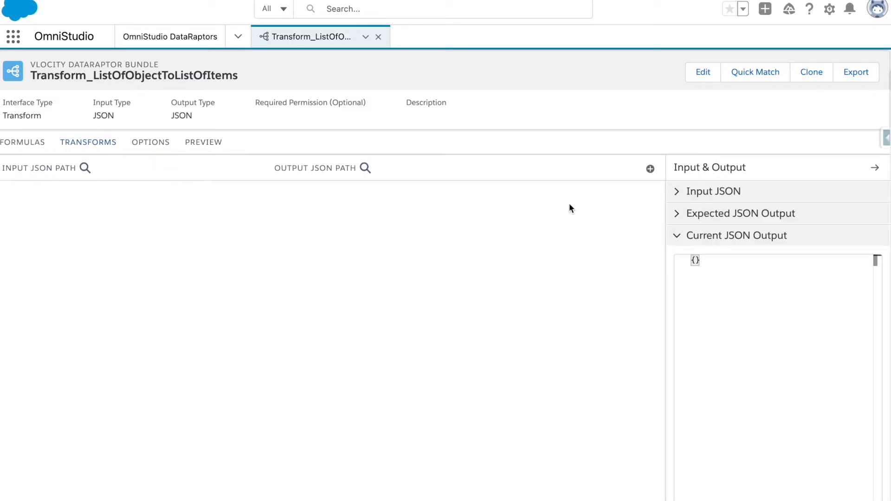
pyautogui.click(651, 168)
pyautogui.hotkey('ctrl', 'v')
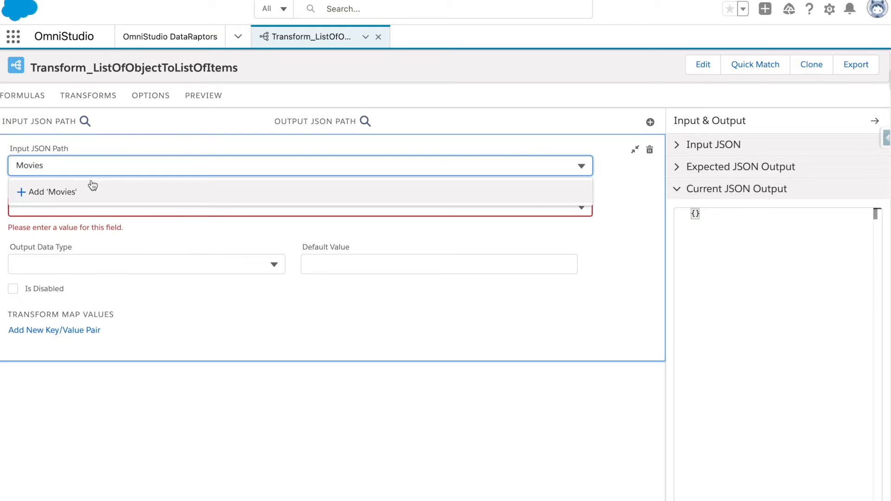
pyautogui.hotkey('ctrl', 'a')
pyautogui.press('BackSpace')
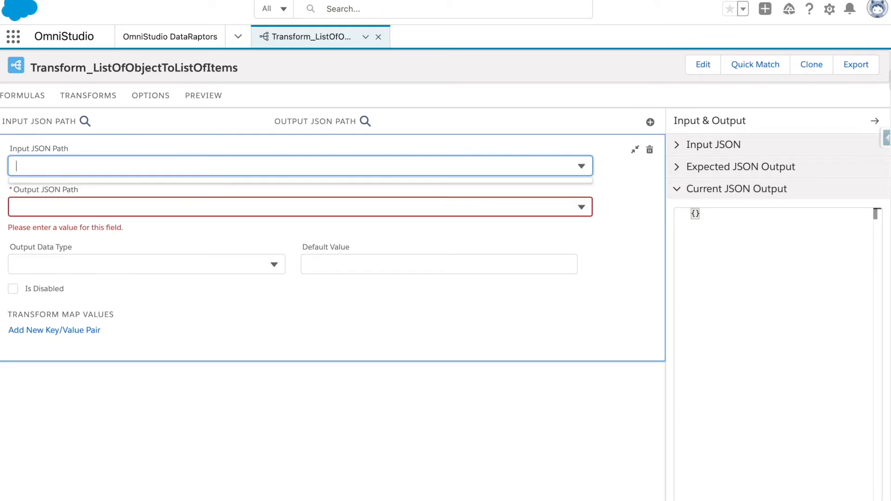
pyautogui.scroll(2, 132, 143)
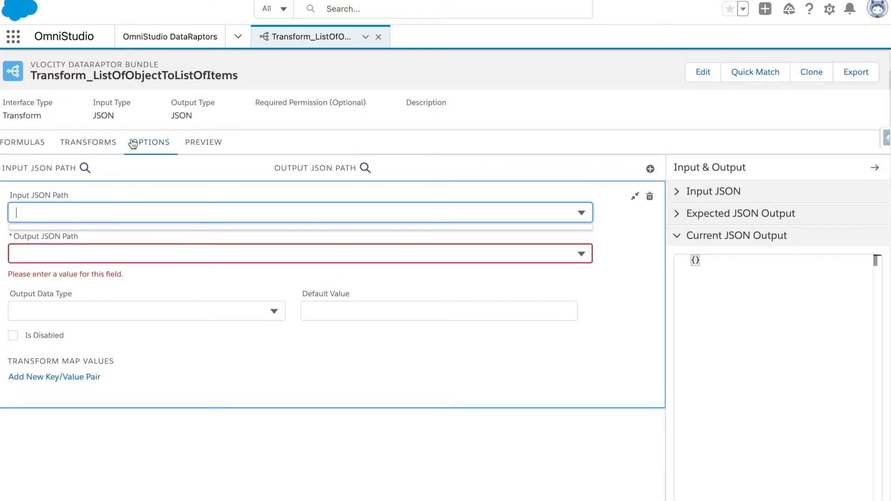
# Add a formula reading Movies:Name, with the Name key taken from the Movies sample JSON.
pyautogui.click(37, 105)
pyautogui.click(453, 192)
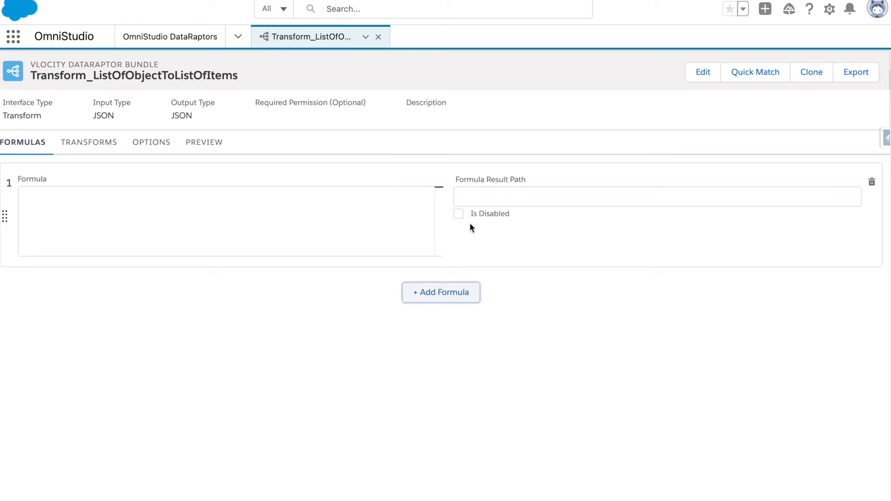
pyautogui.click(296, 216)
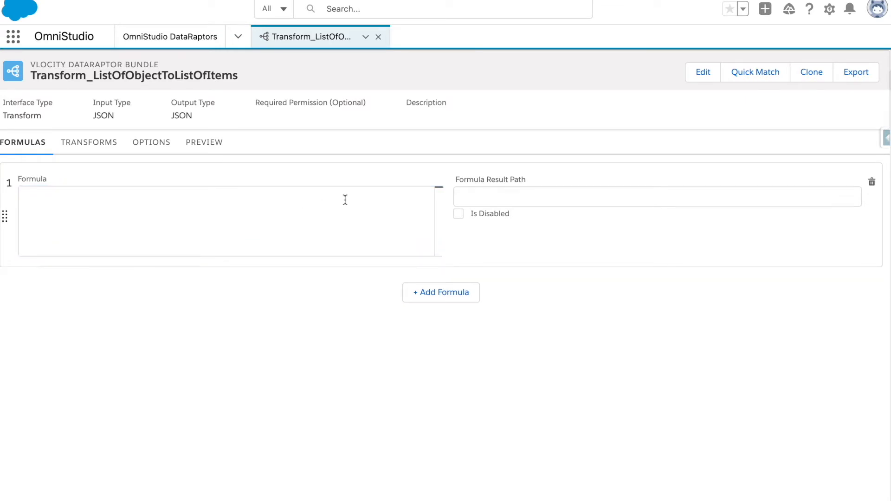
pyautogui.click(473, 189)
pyautogui.click(159, 217)
pyautogui.write('Movies:')
pyautogui.click(222, 145)
pyautogui.doubleClick(88, 231)
pyautogui.hotkey('ctrl', 'c')
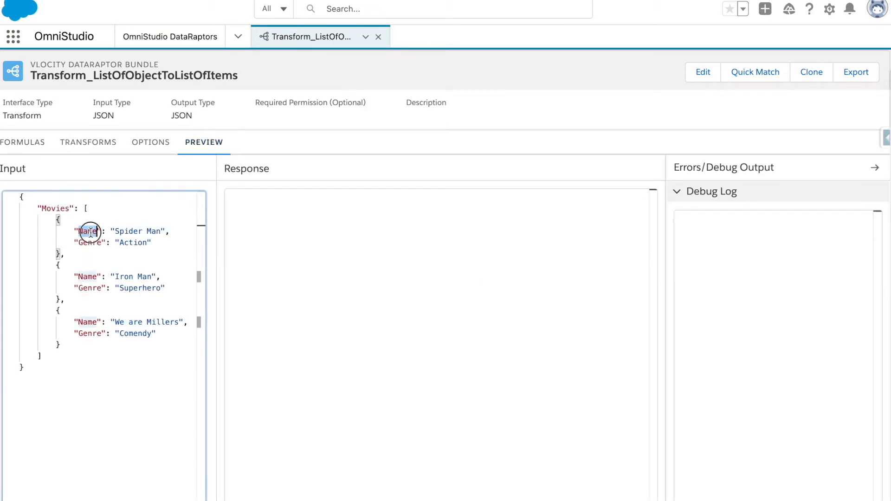
pyautogui.click(43, 142)
pyautogui.click(129, 193)
pyautogui.hotkey('ctrl', 'v')
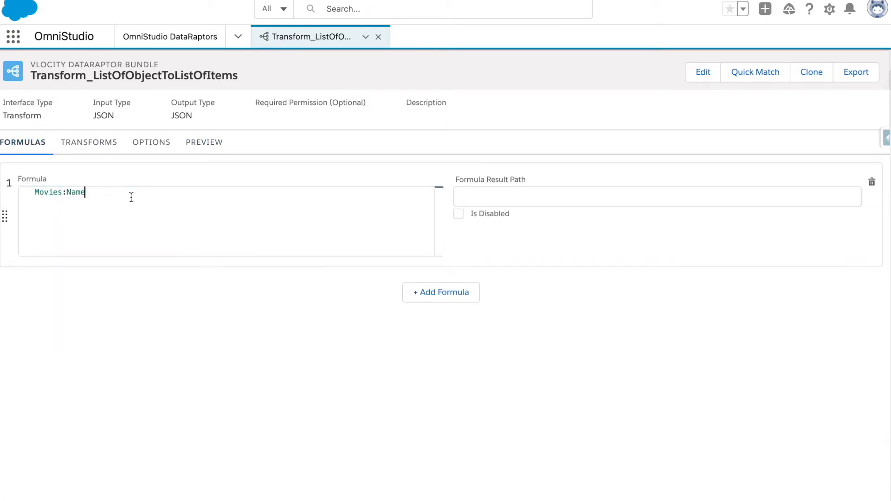
# Set the result path of the Movies:Name formula to MovieNames.
pyautogui.click(516, 199)
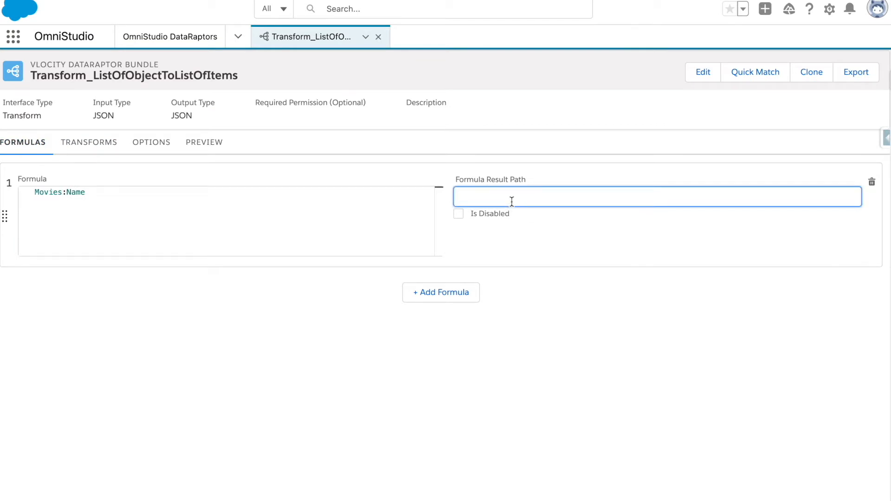
pyautogui.write('m')
pyautogui.press('BackSpace')
pyautogui.write('MovieNames')
pyautogui.click(398, 377)
# Delete the empty transform mapping and confirm the deletion.
pyautogui.click(161, 146)
pyautogui.click(86, 144)
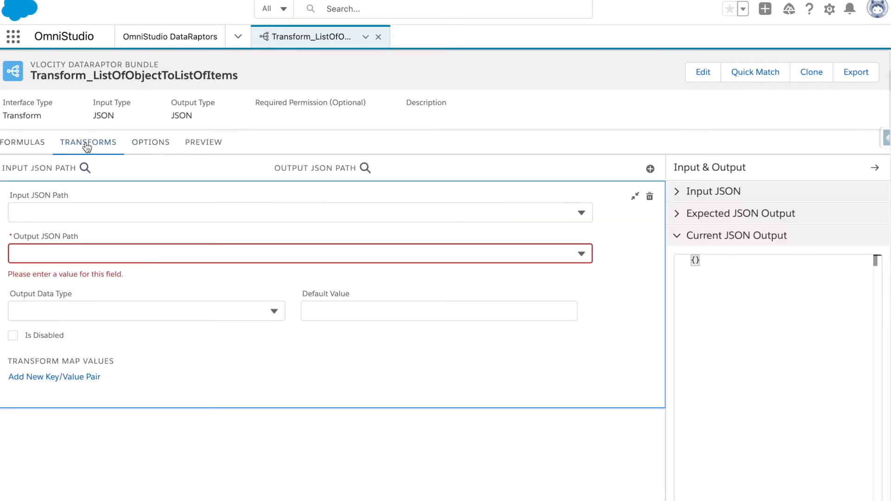
pyautogui.click(650, 198)
pyautogui.click(469, 314)
# Execute the DataRaptor preview on the Movies JSON with only the formula defined.
pyautogui.click(207, 153)
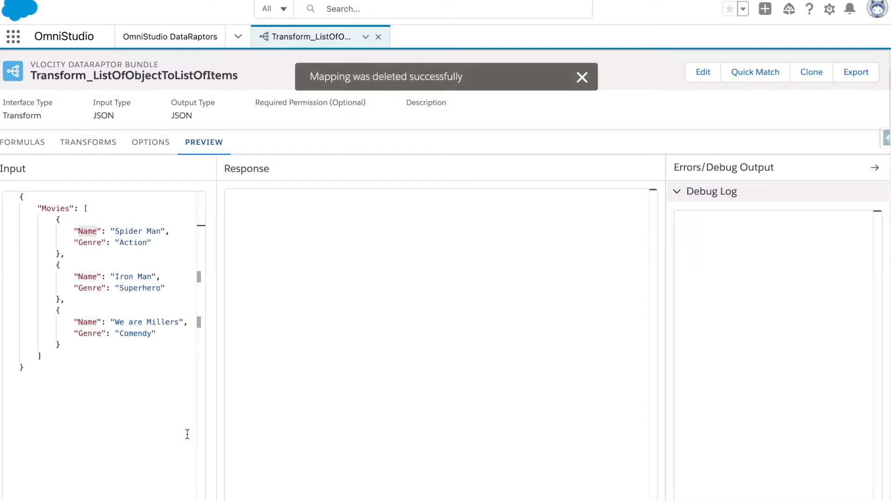
pyautogui.scroll(-2, 180, 479)
pyautogui.click(196, 492)
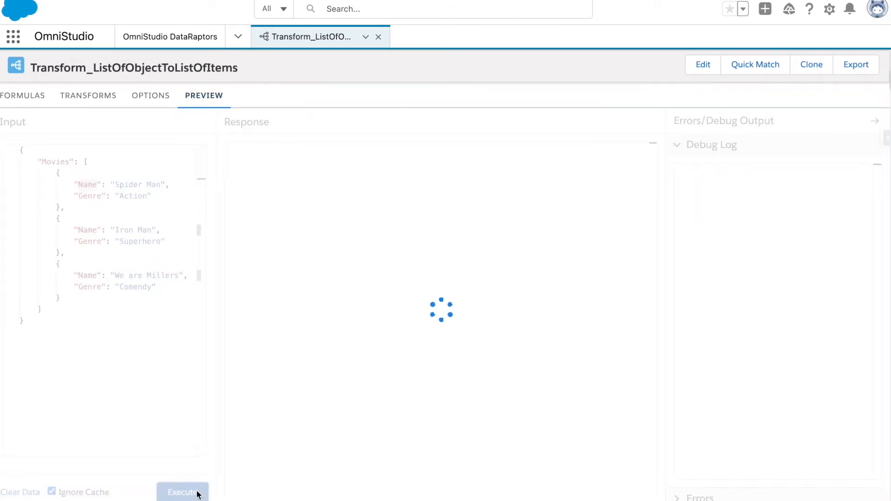
# Add a transform mapping from the formula result path MovieNames to the output JSON path MovieNames.
pyautogui.click(24, 95)
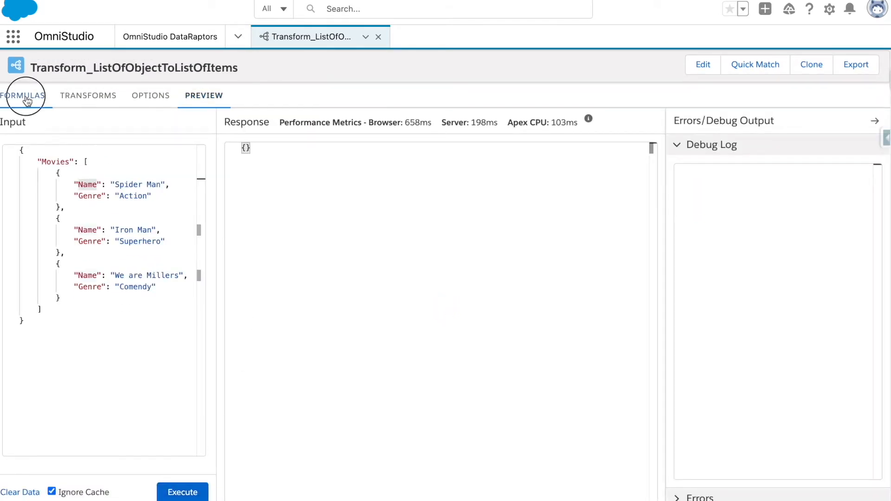
pyautogui.doubleClick(532, 148)
pyautogui.hotkey('ctrl', 'c')
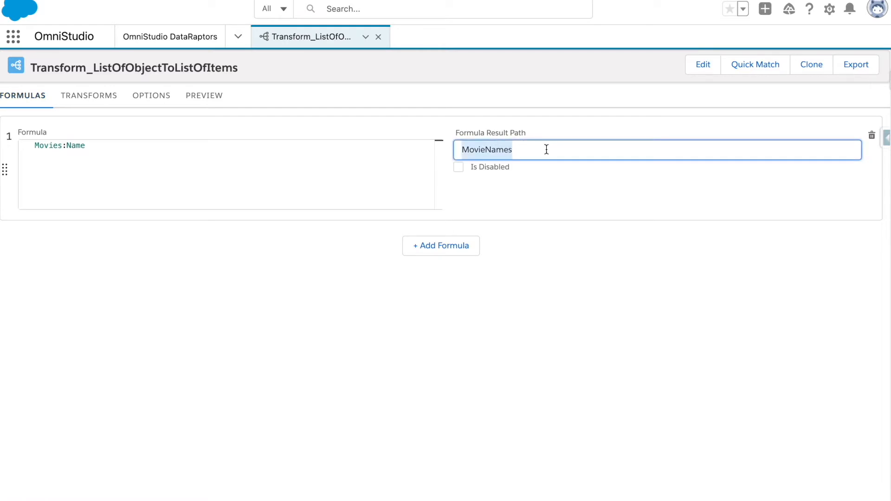
pyautogui.click(113, 105)
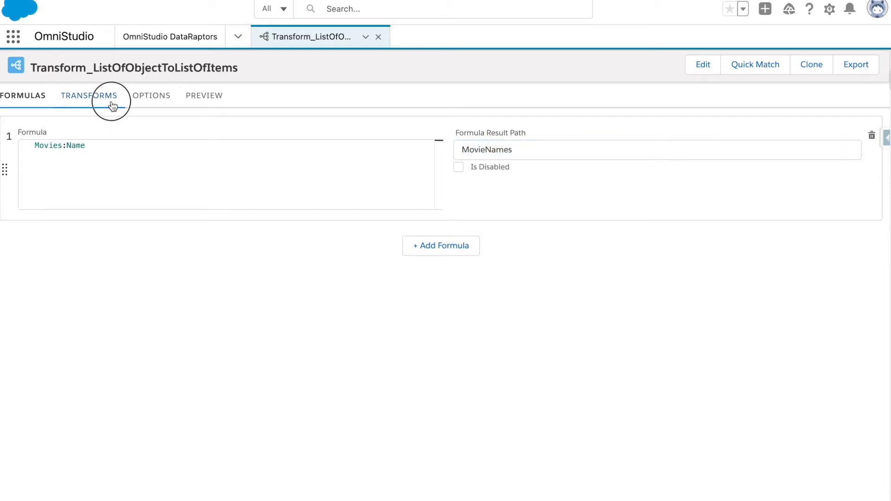
pyautogui.click(651, 122)
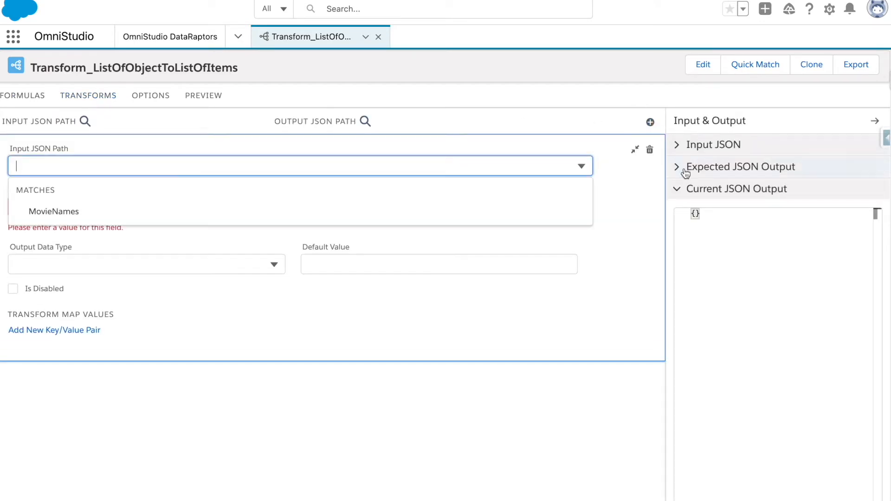
pyautogui.hotkey('ctrl', 'v')
pyautogui.click(115, 207)
pyautogui.click(40, 95)
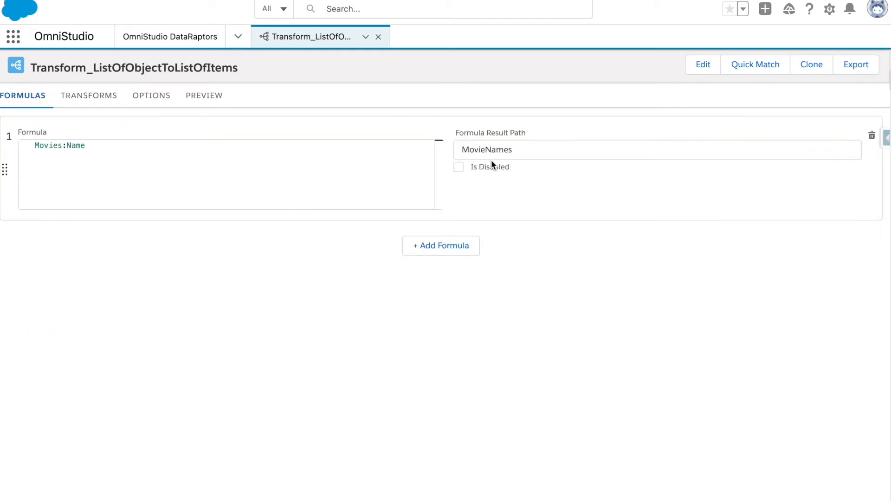
pyautogui.click(111, 94)
pyautogui.click(74, 203)
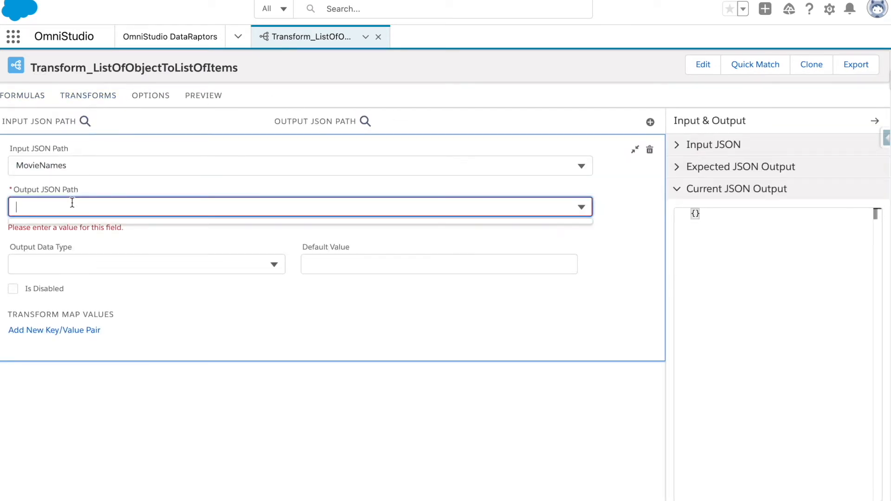
pyautogui.write('MovieNames')
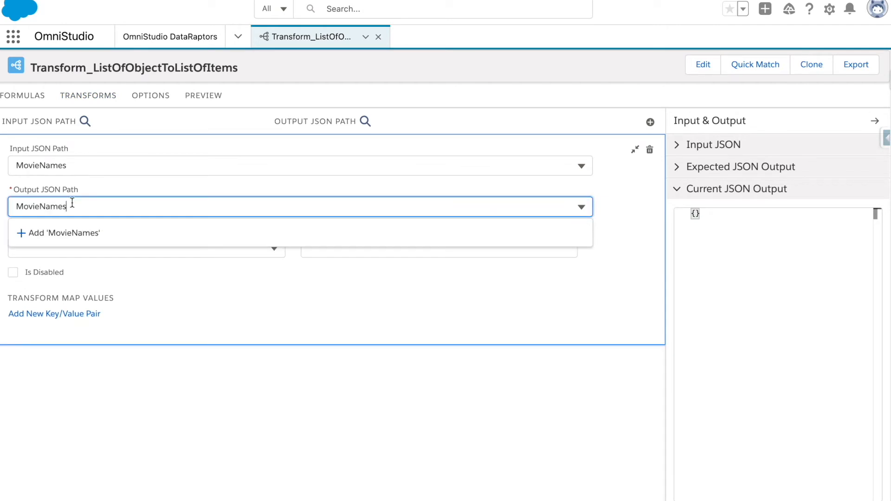
# Change the mapping's input JSON path to MovieNames_Frm.
pyautogui.click(83, 168)
pyautogui.write('_FRm')
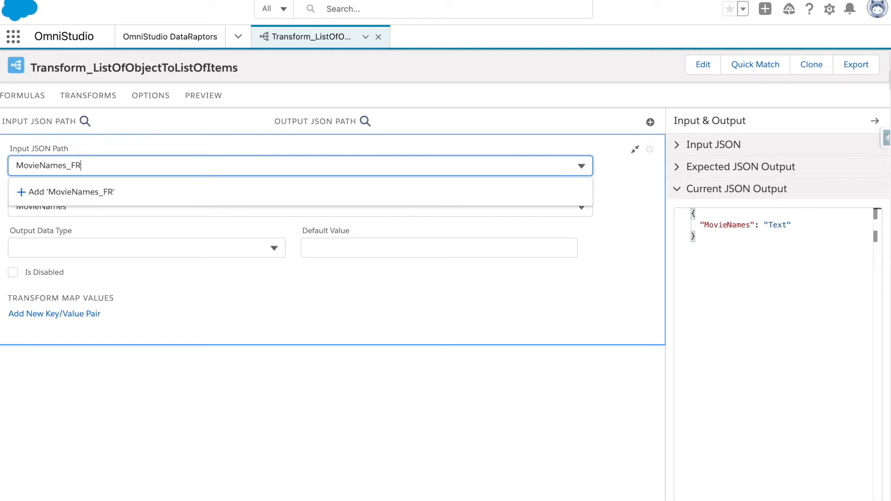
pyautogui.press('BackSpace')
pyautogui.press('BackSpace')
pyautogui.write('rm')
# Copy the input path MovieNames_Frm into the formula's result path and recheck that the mapping's input path matches it.
pyautogui.hotkey('ctrl', 'a')
pyautogui.hotkey('ctrl', 'c')
pyautogui.click(28, 102)
pyautogui.doubleClick(506, 150)
pyautogui.hotkey('ctrl', 'v')
pyautogui.click(256, 312)
pyautogui.click(95, 99)
pyautogui.click(145, 153)
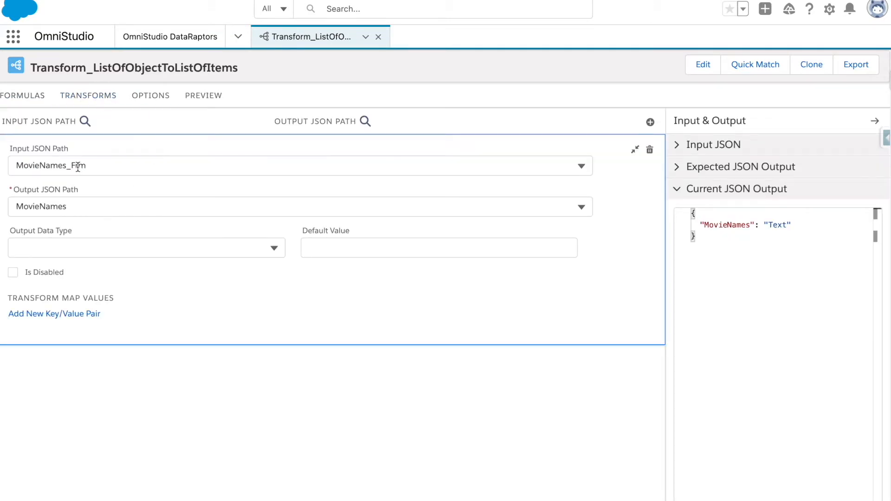
pyautogui.click(77, 166)
pyautogui.doubleClick(76, 166)
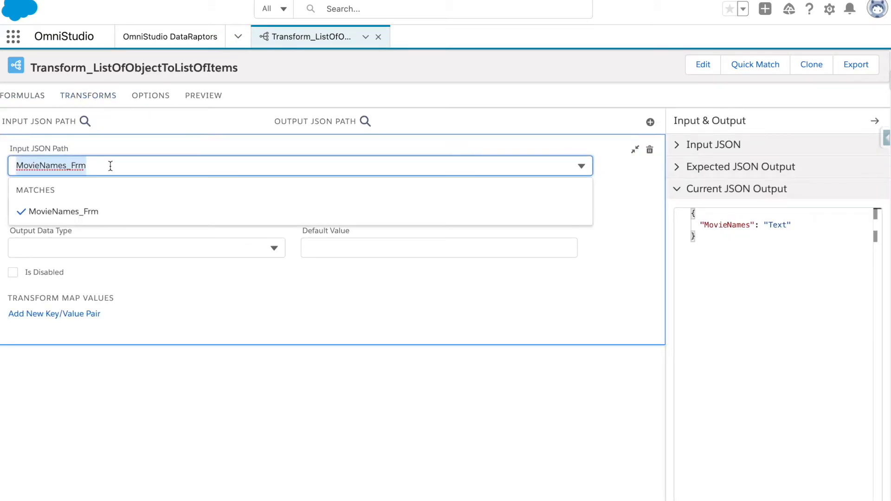
pyautogui.click(96, 152)
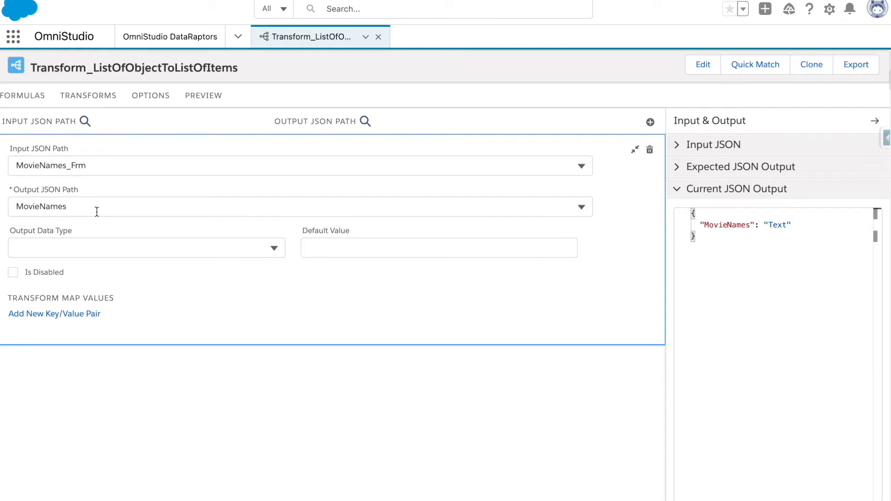
# Execute the DataRaptor preview and examine the items of the MovieNames list in the response.
pyautogui.click(208, 96)
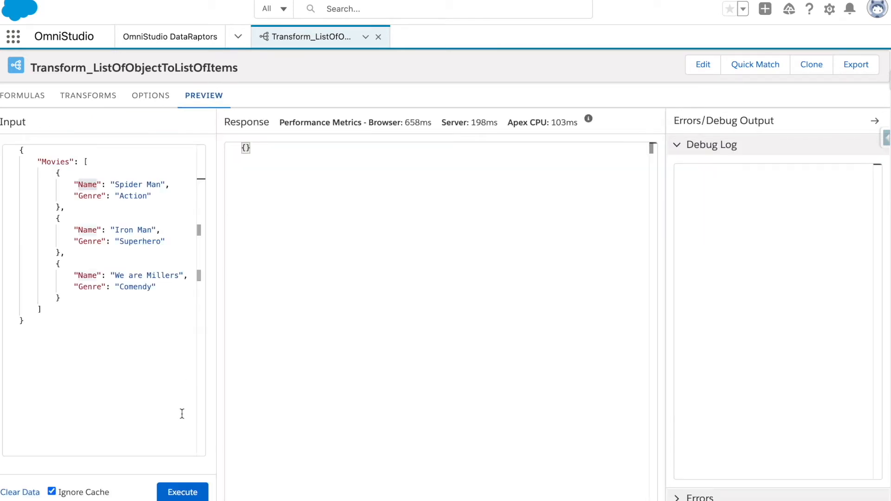
pyautogui.click(183, 493)
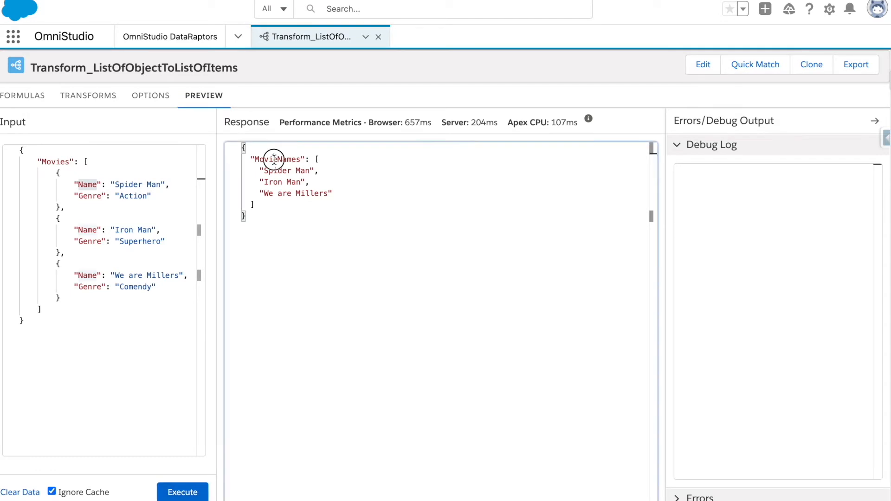
pyautogui.doubleClick(274, 159)
pyautogui.moveTo(260, 171); pyautogui.dragTo(343, 194)
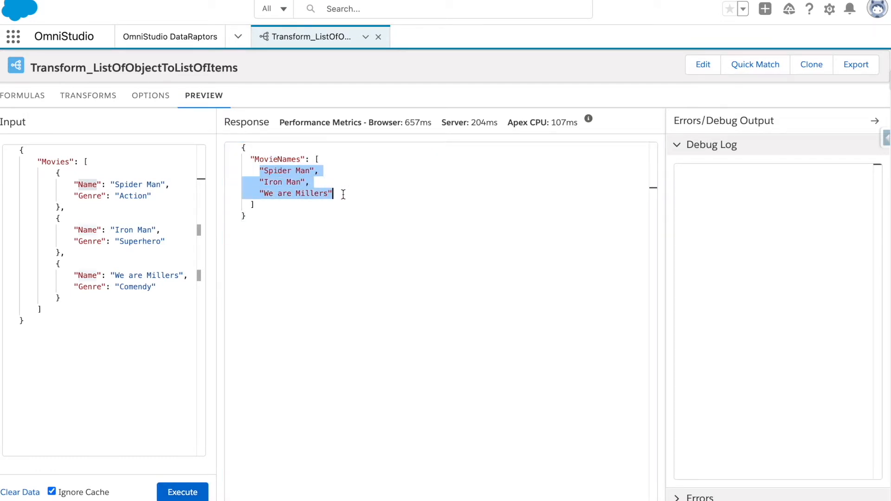
pyautogui.click(452, 84)
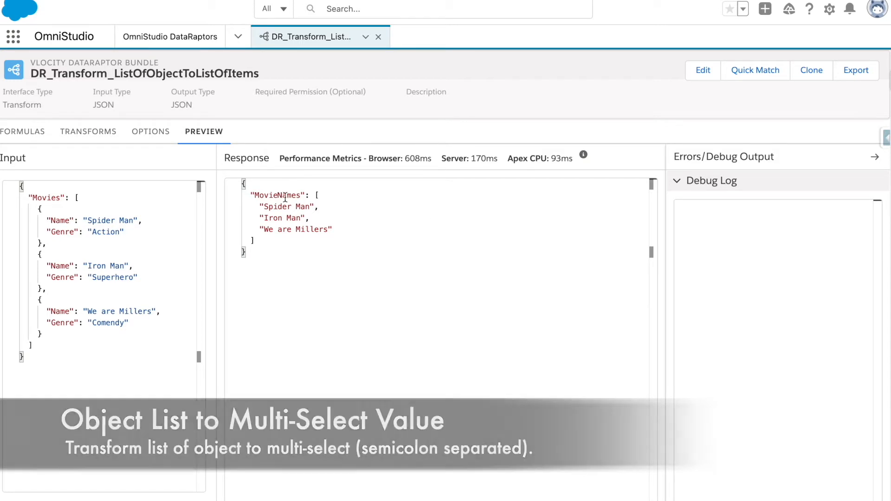
pyautogui.moveTo(259, 206); pyautogui.dragTo(321, 206)
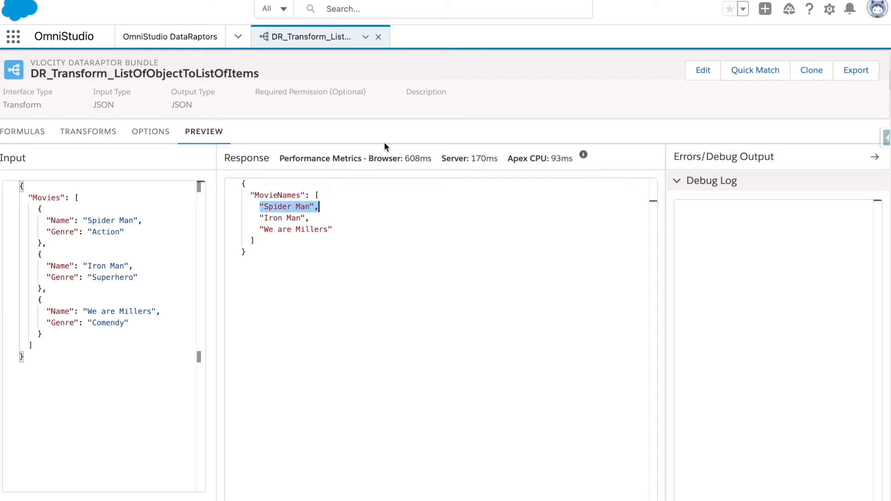
# Clone the DataRaptor under the name DR_Transform_ListOfObjectToMultiPicklist.
pyautogui.click(813, 71)
pyautogui.click(385, 279)
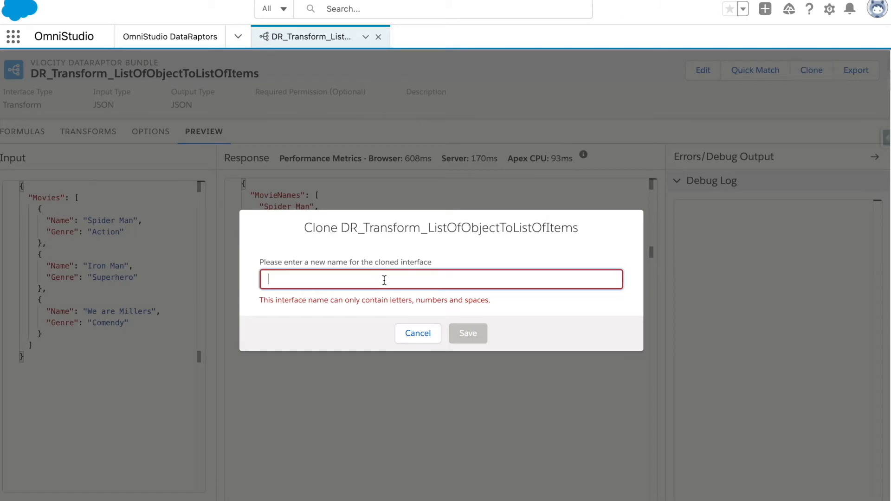
pyautogui.write('Transform_ListOfObjectToMultiPicklist')
pyautogui.write('DR_')
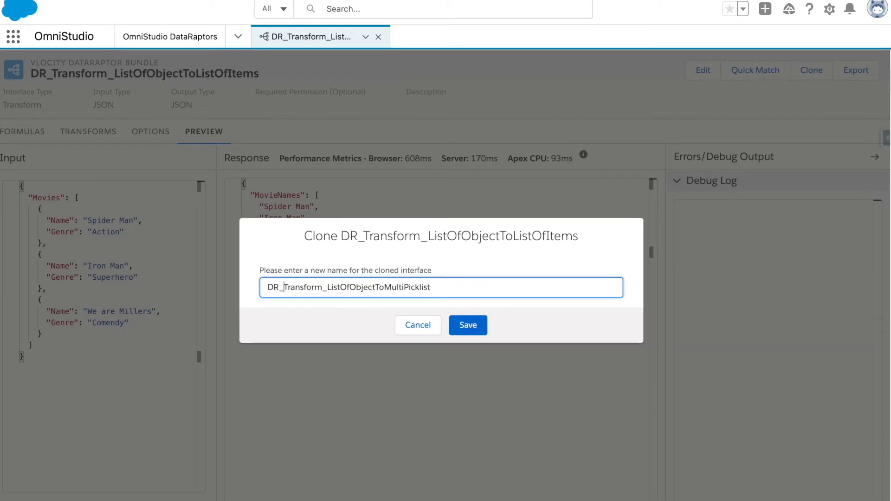
pyautogui.click(469, 326)
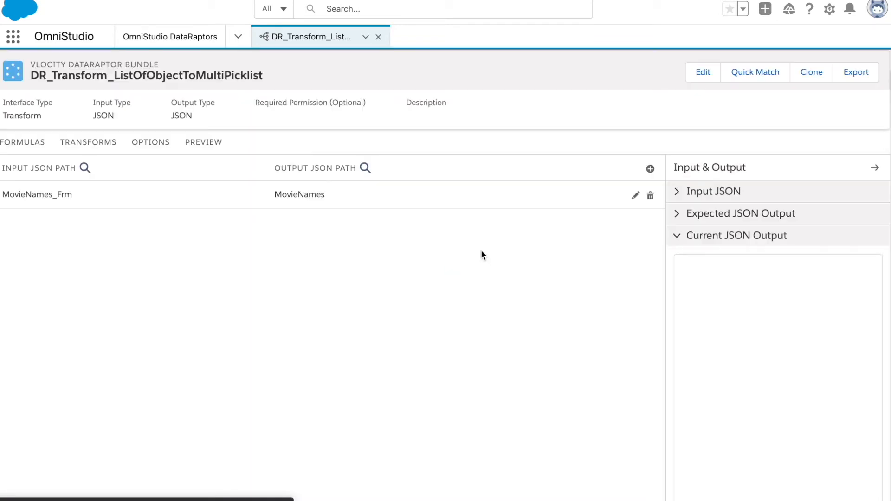
# Execute the cloned DataRaptor's preview on the Movies sample and open its options.
pyautogui.click(202, 144)
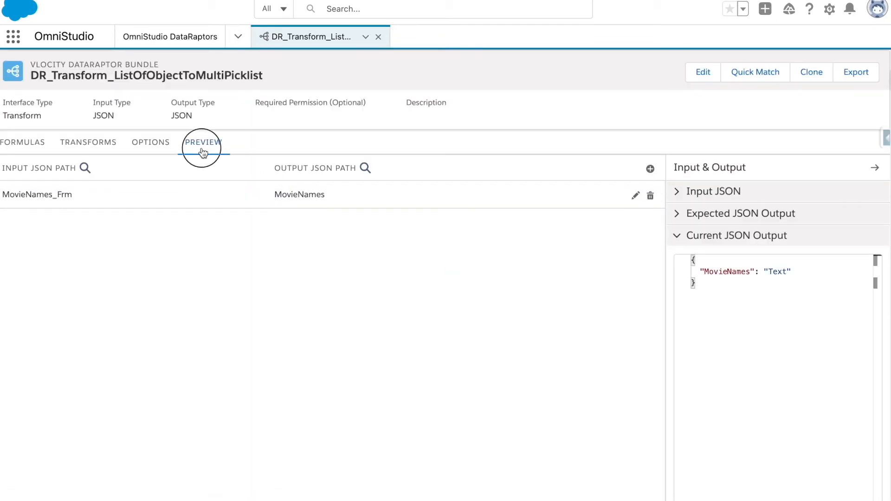
pyautogui.click(197, 491)
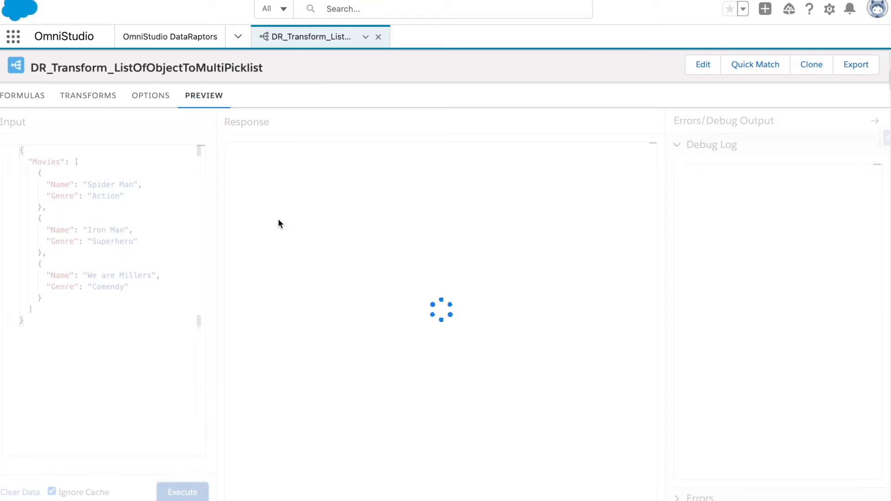
pyautogui.click(149, 99)
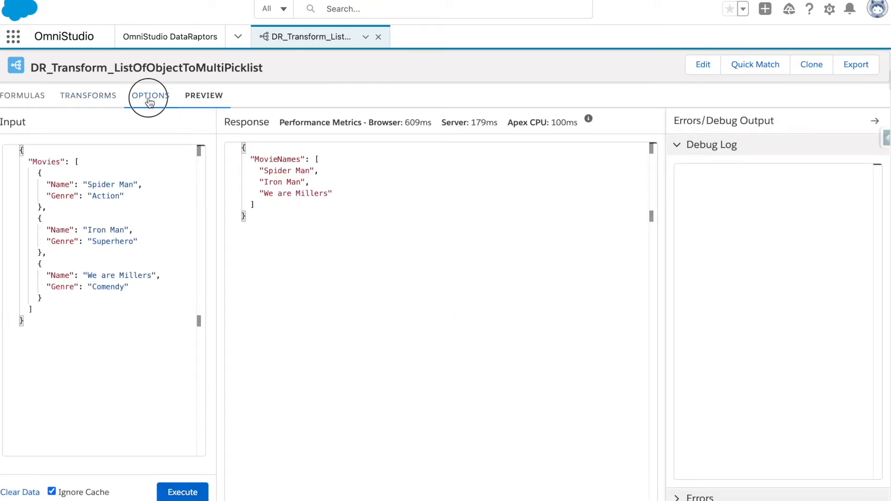
# Set the output data type of the MovieNames mapping to Multi-Select.
pyautogui.click(118, 99)
pyautogui.click(168, 156)
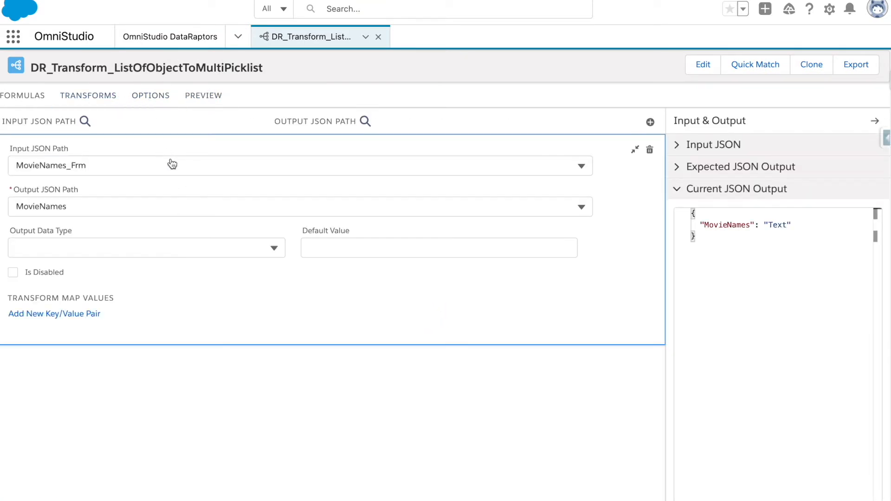
pyautogui.click(134, 249)
pyautogui.scroll(-5, 172, 417)
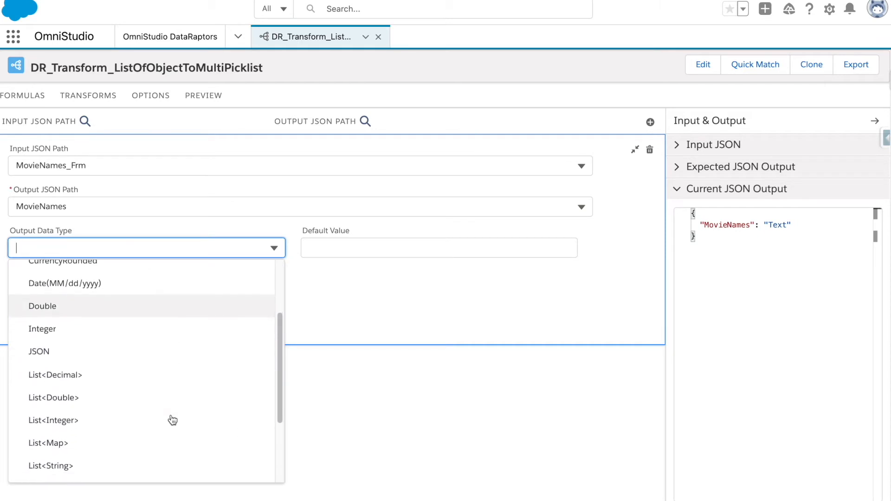
pyautogui.click(157, 377)
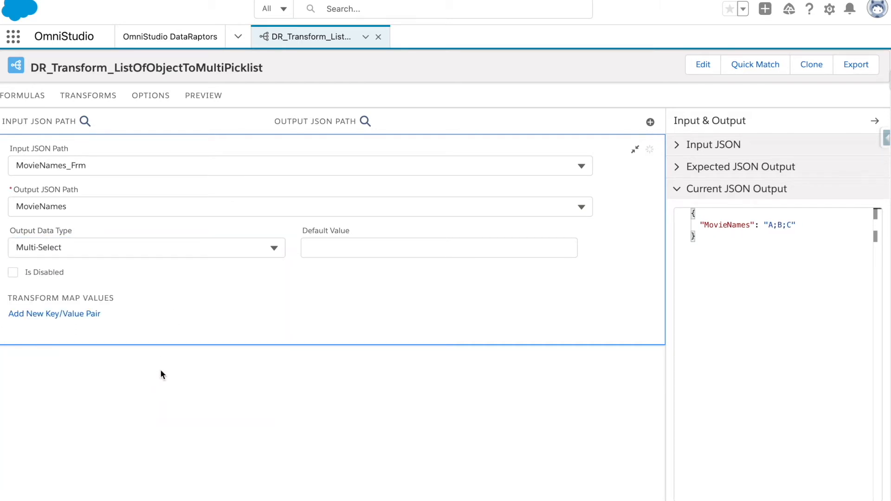
pyautogui.scroll(1, 232, 373)
pyautogui.moveTo(735, 307); pyautogui.dragTo(669, 250)
# Execute the preview on the Movies input and compare the MovieNames value in the response with the input.
pyautogui.click(218, 143)
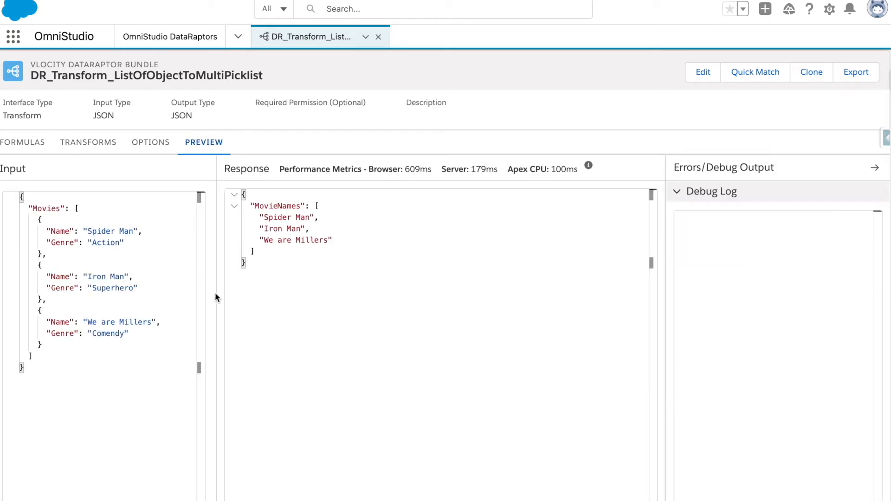
pyautogui.scroll(-1, 210, 292)
pyautogui.click(190, 492)
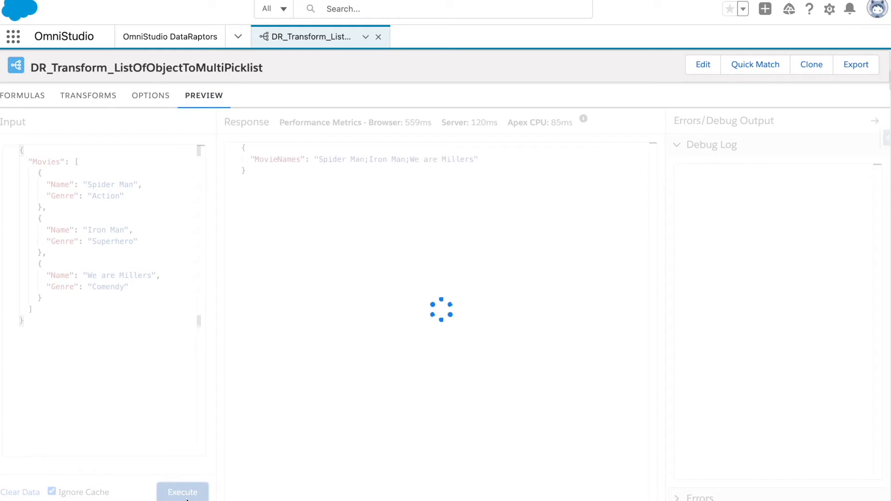
pyautogui.moveTo(251, 160); pyautogui.dragTo(305, 159)
pyautogui.moveTo(20, 149); pyautogui.dragTo(62, 333)
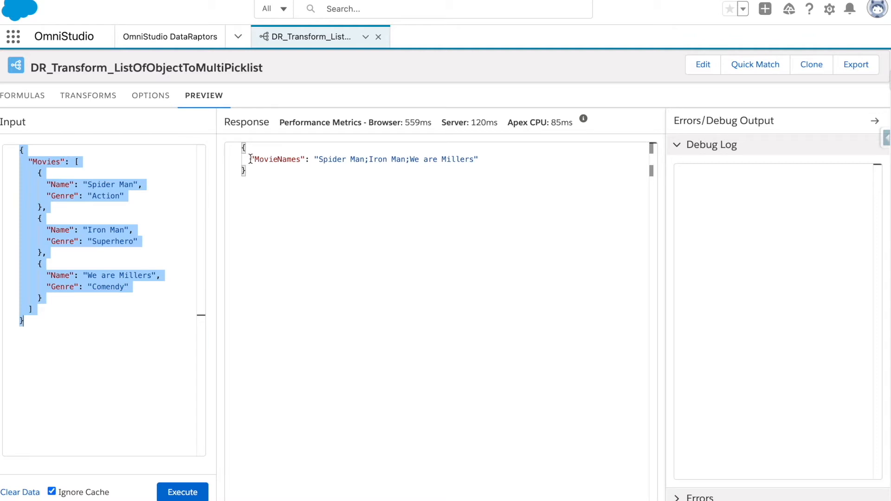
pyautogui.moveTo(251, 159); pyautogui.dragTo(587, 158)
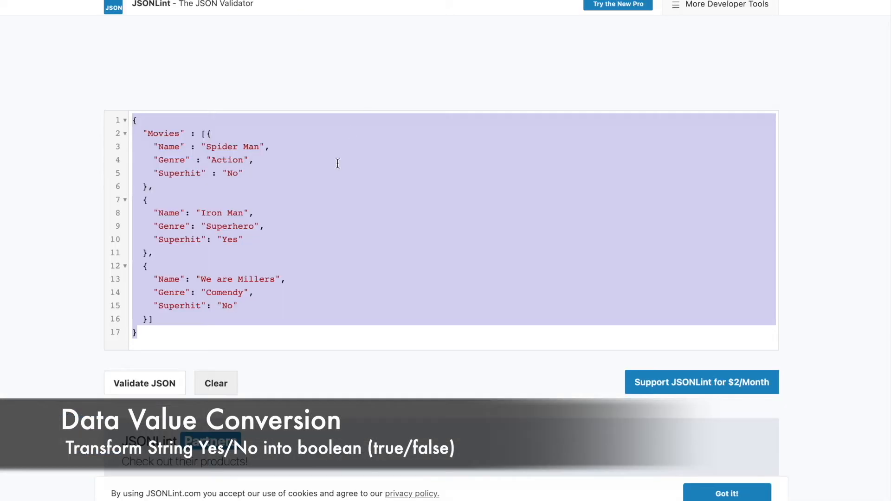
# Switch to JSONLint and examine the first movie's Superhit entry in the sample JSON.
pyautogui.click(337, 164)
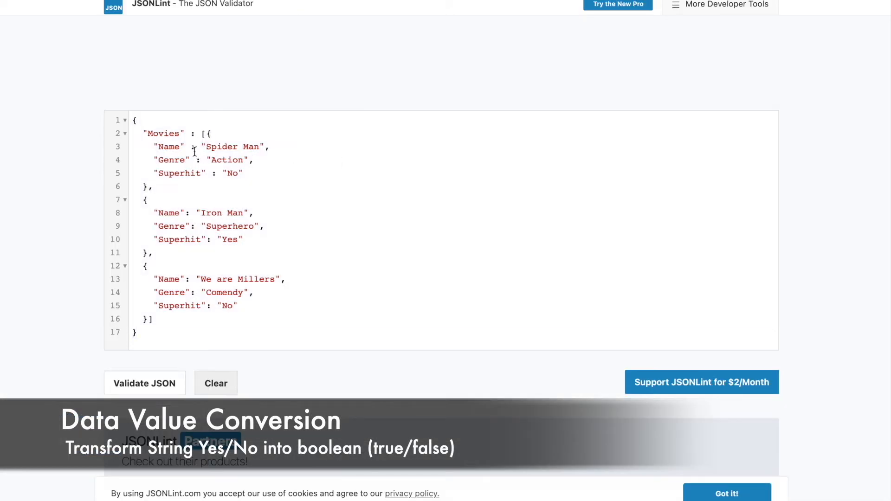
pyautogui.moveTo(154, 174); pyautogui.dragTo(250, 173)
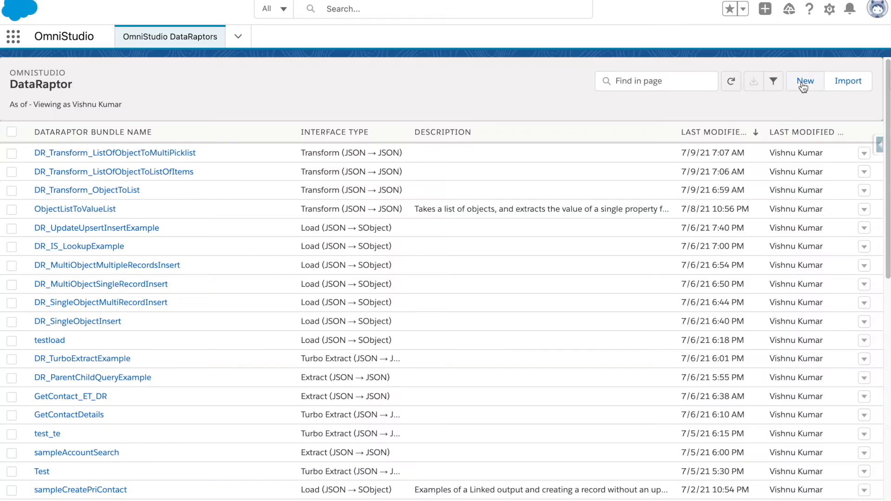
# Create a Transform DataRaptor named DR_Transform_DataConversionYesNoToBoolean with JSON input and output.
pyautogui.click(805, 82)
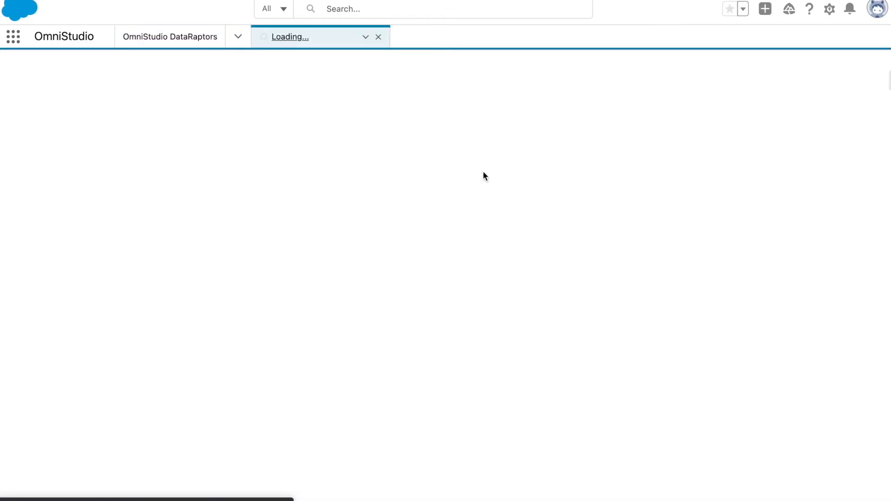
pyautogui.write('Transform_DataConversionYesNoToBoolean')
pyautogui.press('Home')
pyautogui.write('DR_')
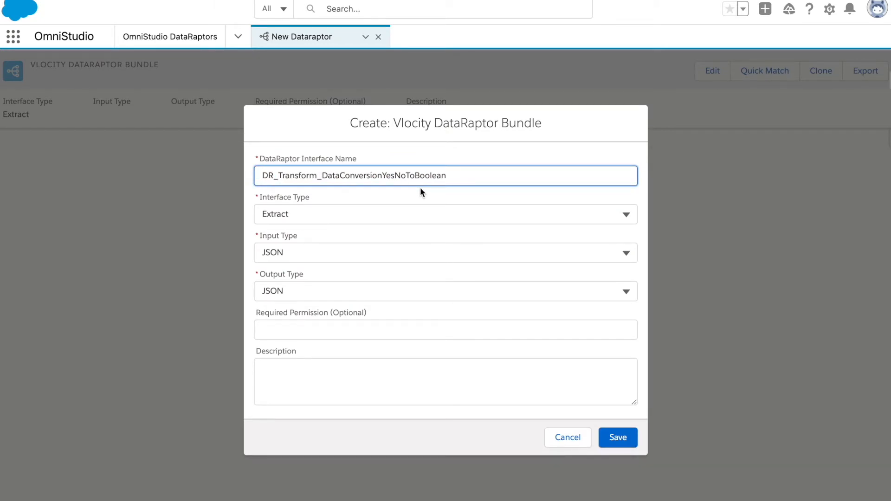
pyautogui.click(341, 215)
pyautogui.click(335, 310)
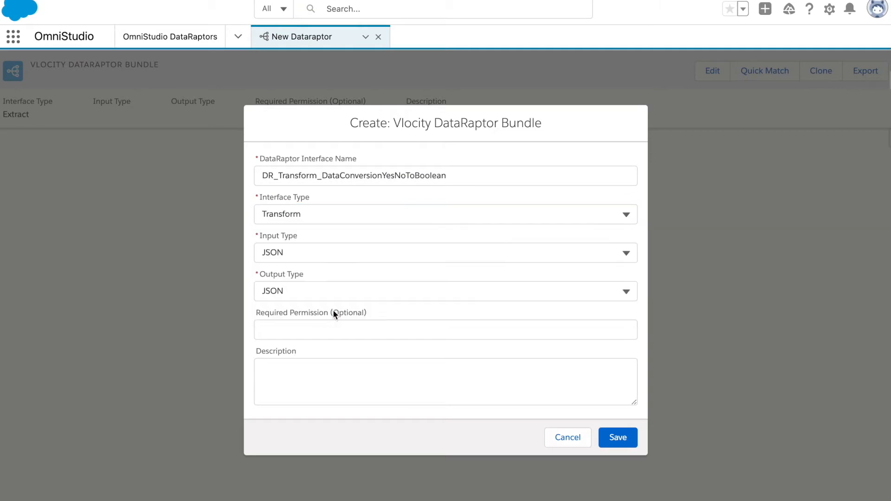
pyautogui.click(622, 440)
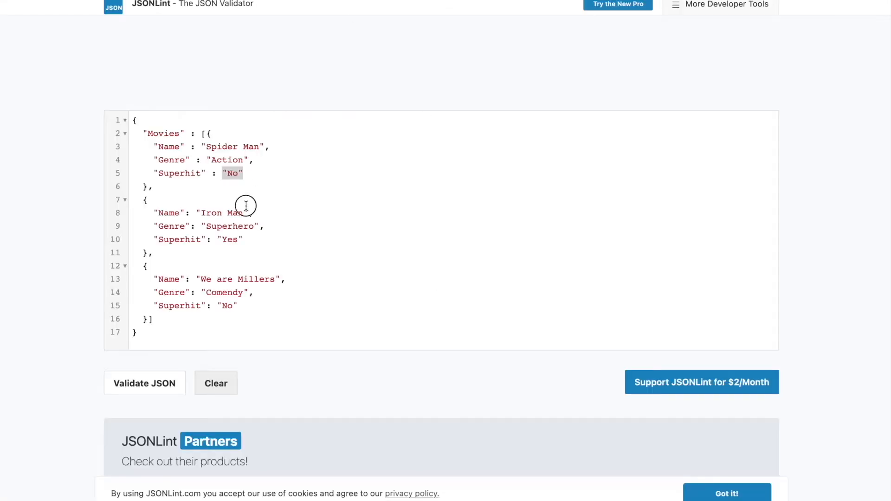
# Copy the whole Movies sample with Superhit values from JSONLint into the new DataRaptor's Input JSON for its transforms.
pyautogui.click(246, 206)
pyautogui.hotkey('ctrl', 'a')
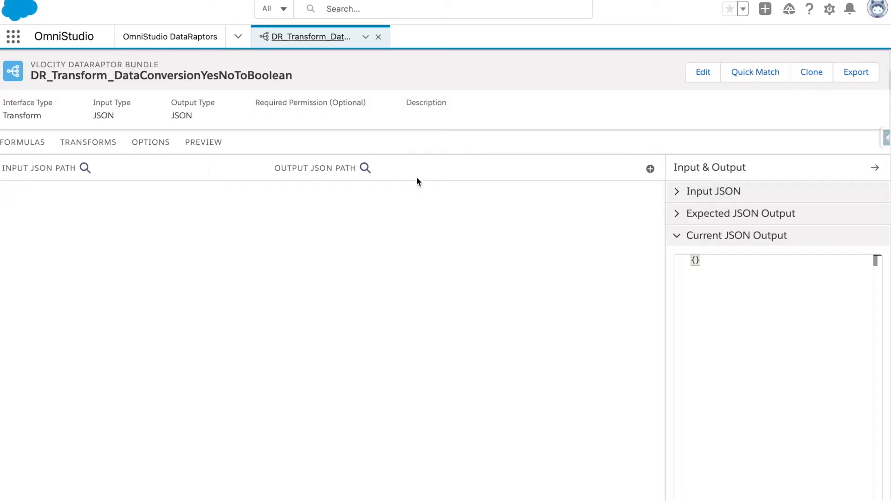
pyautogui.click(298, 219)
pyautogui.click(145, 238)
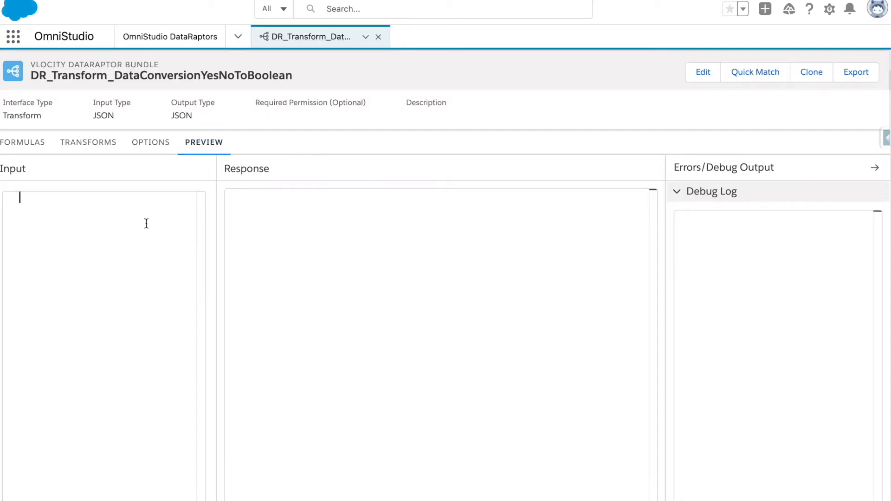
pyautogui.click(149, 148)
pyautogui.click(118, 139)
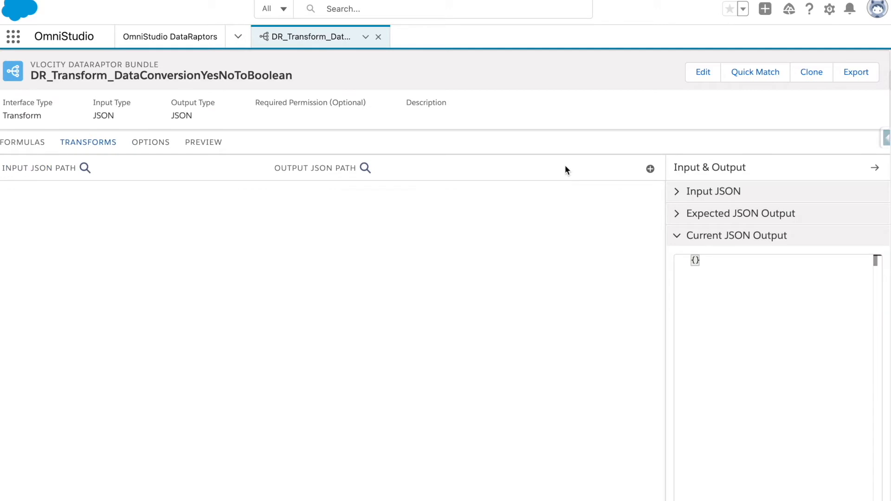
pyautogui.scroll(-1, 563, 112)
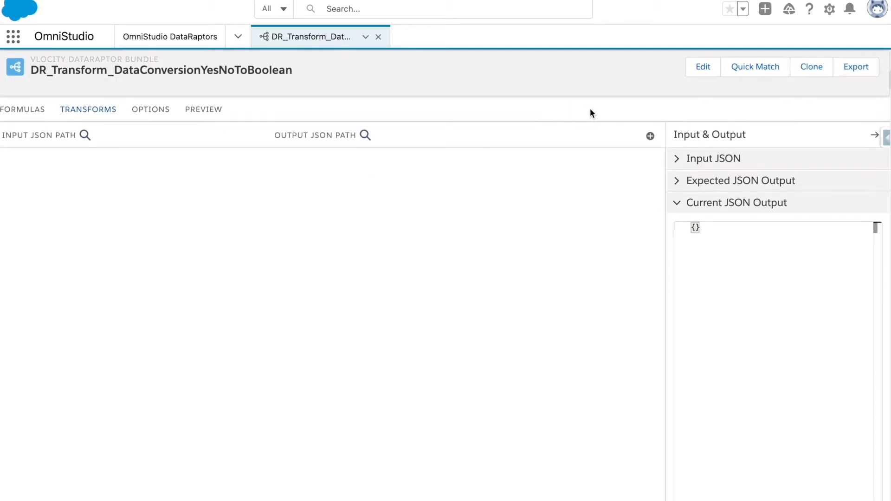
pyautogui.click(680, 164)
pyautogui.click(708, 208)
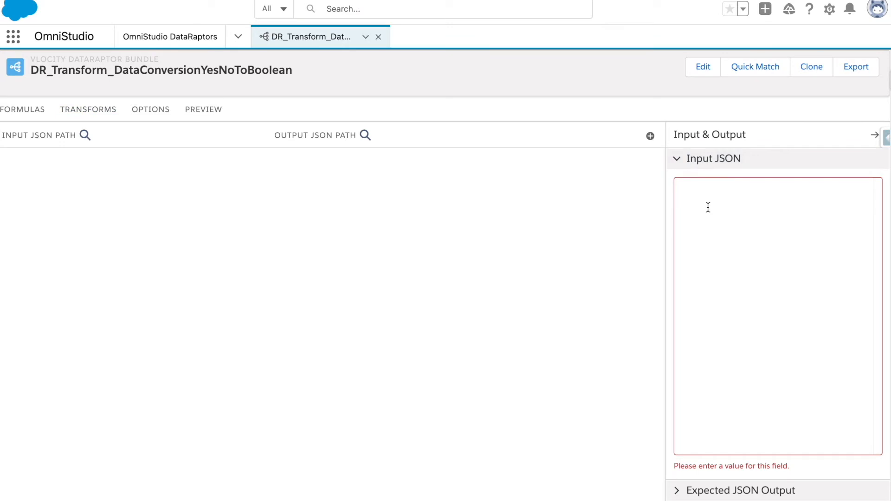
pyautogui.write('{ \t"Movies": [ \t\t{ \t\t\t"Name": "Spider Man", \t\t\t"Genre": "Action", \t\t\t"Superhit": "No" \t\t}, \t\t{ \t\t\t"Name": "Iron Man", \t\t\t"Genre": "Superhero", \t\t\t"Superhit": "Yes" \t\t}, \t\t{ \t\t\t"Name": "We are Millers", \t\t\t"Genre": "Comedy", \t\t\t"Superhit": "No" \t\t} \t] }')
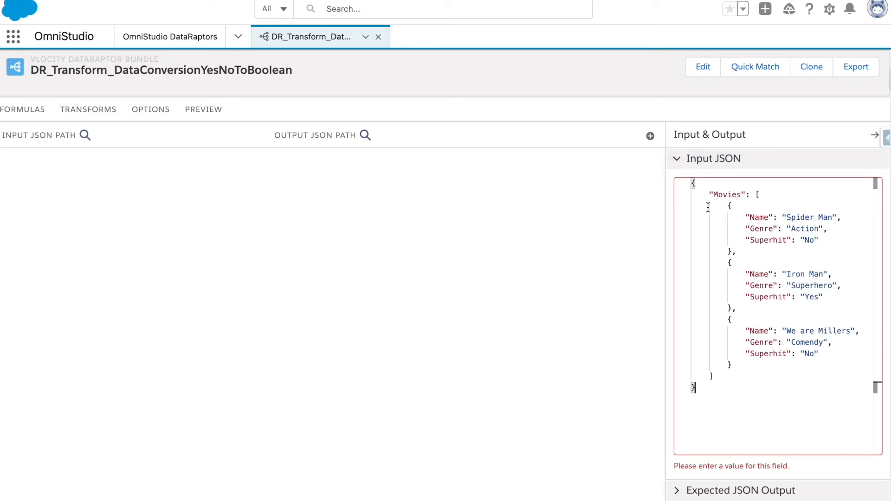
pyautogui.click(678, 159)
pyautogui.click(716, 230)
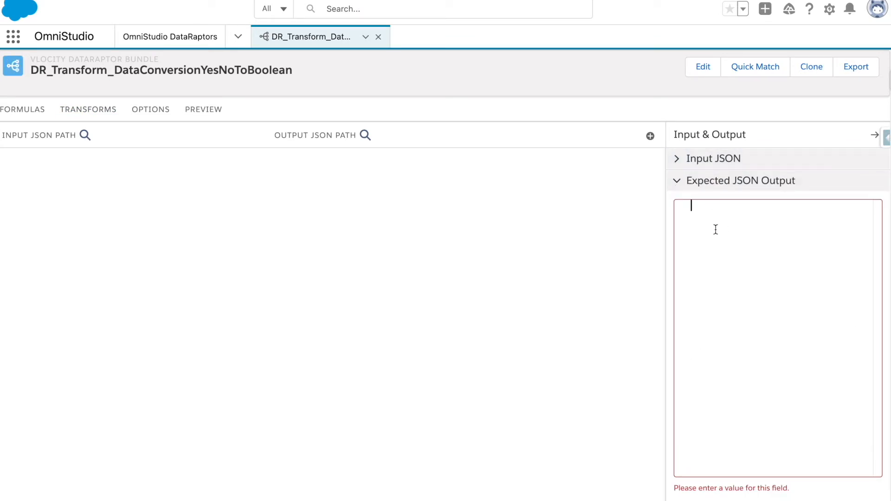
pyautogui.click(681, 191)
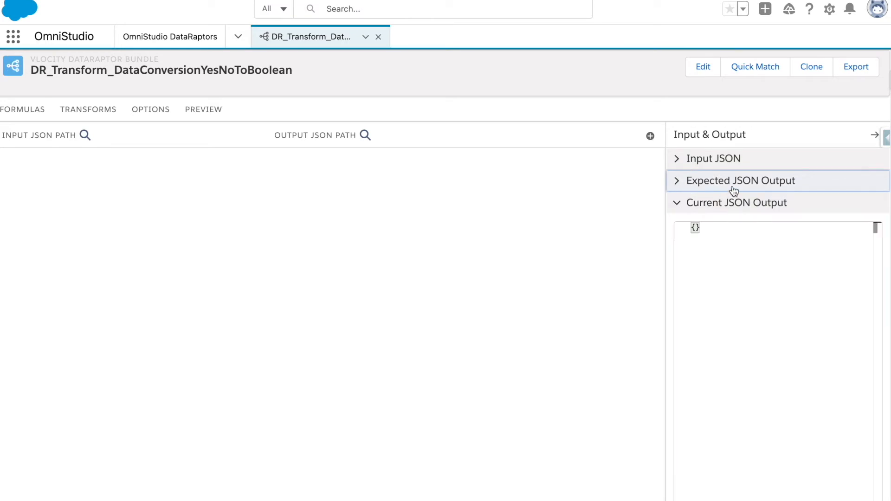
pyautogui.click(682, 174)
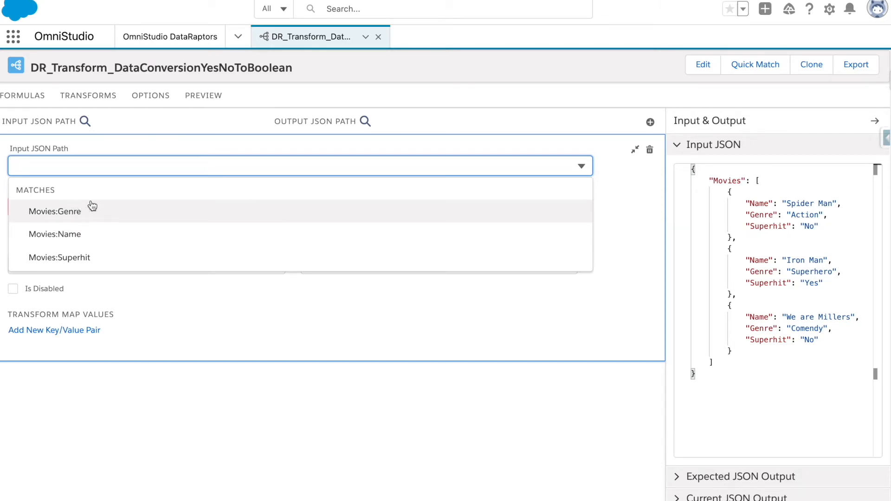
# Map the input path Movies:Genre to the identical output path Movies:Genre.
pyautogui.click(118, 214)
pyautogui.click(102, 175)
pyautogui.hotkey('ctrl', 'c')
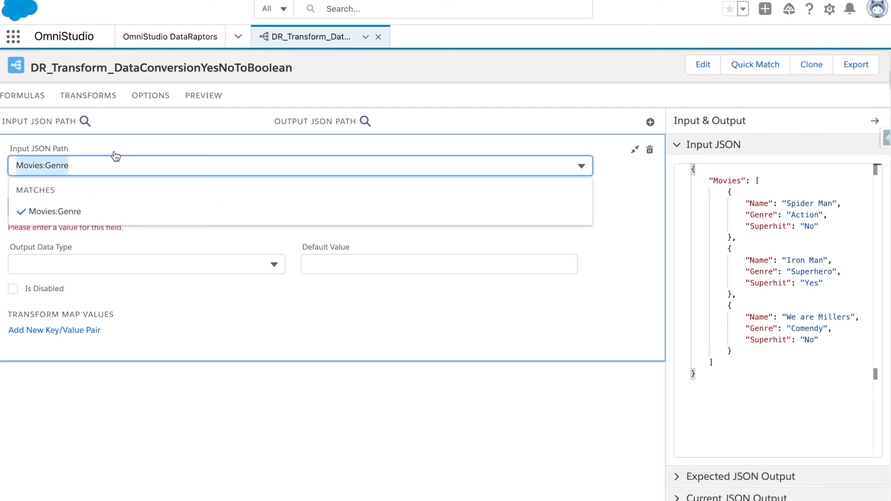
pyautogui.click(132, 371)
pyautogui.click(117, 204)
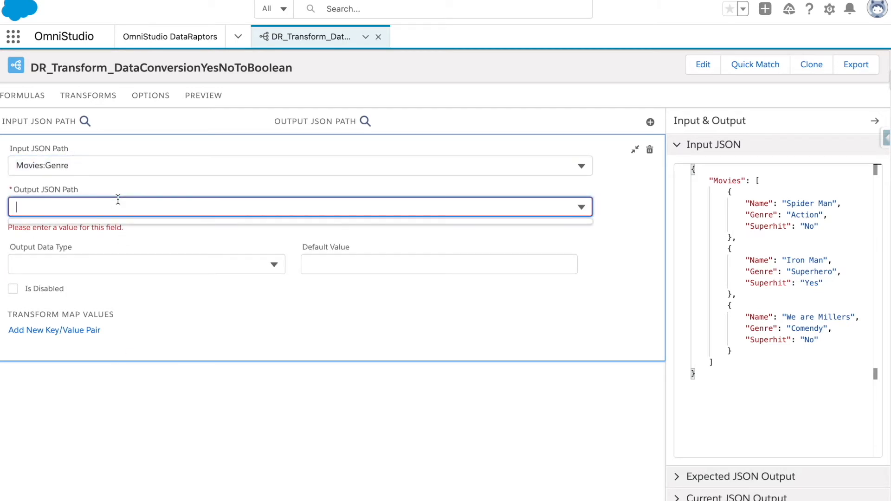
pyautogui.hotkey('ctrl', 'v')
pyautogui.click(153, 378)
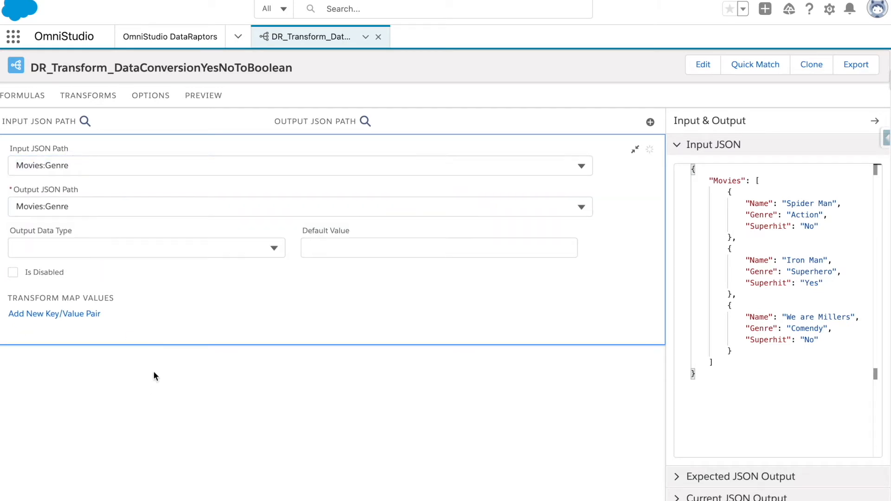
# Add a second mapping from the input path Movies:Name to the output path Movies:Name.
pyautogui.click(651, 122)
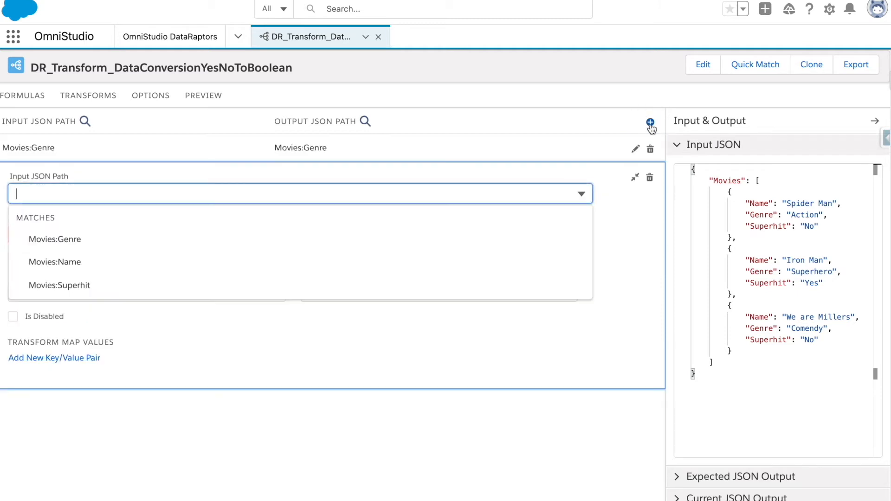
pyautogui.click(167, 260)
pyautogui.click(118, 193)
pyautogui.hotkey('ctrl', 'c')
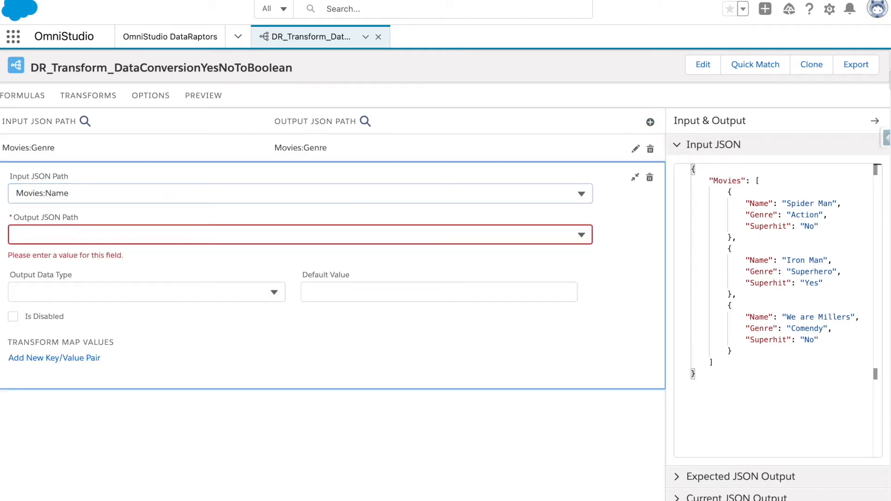
pyautogui.click(111, 231)
pyautogui.hotkey('ctrl', 'v')
pyautogui.click(169, 255)
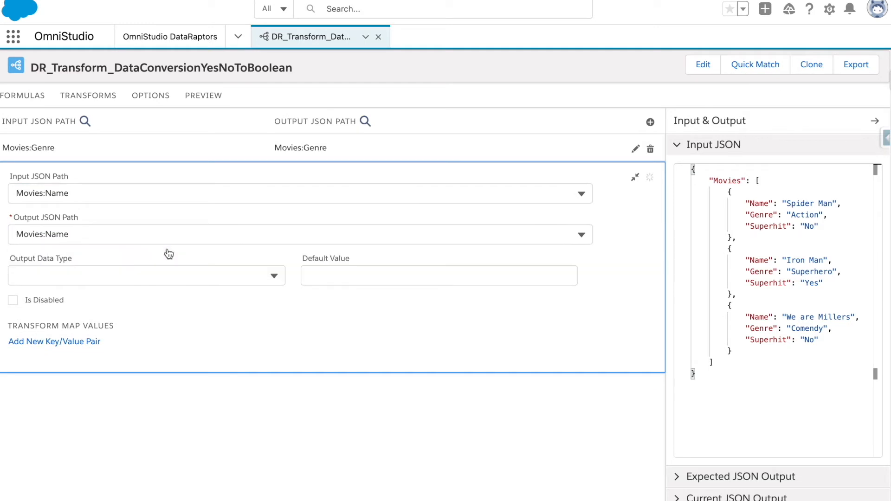
# Add a third mapping from the input path Movies:Superhit to the output path Movies:Superhit.
pyautogui.click(650, 122)
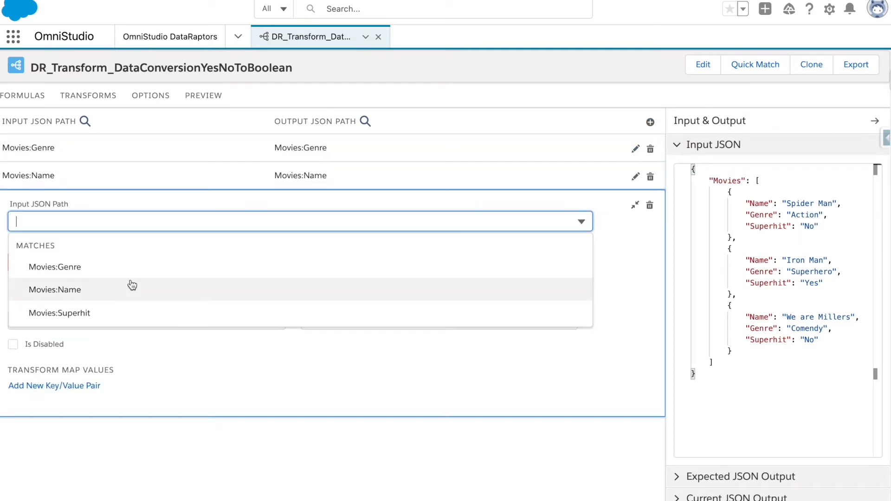
pyautogui.click(103, 318)
pyautogui.click(101, 221)
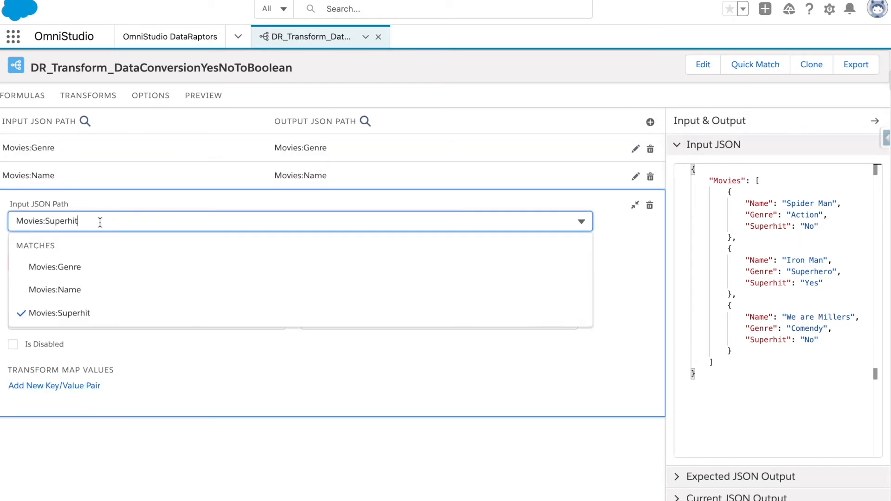
pyautogui.click(106, 221)
pyautogui.click(106, 269)
pyautogui.hotkey('ctrl', 'v')
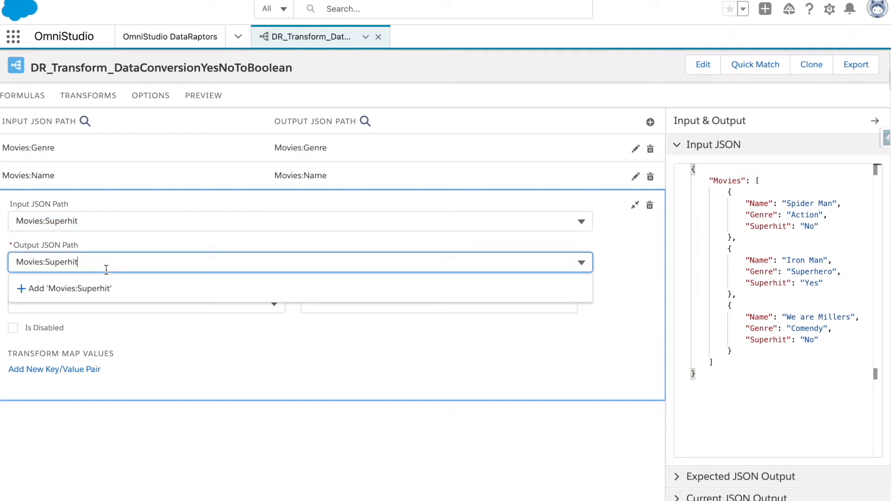
pyautogui.click(155, 457)
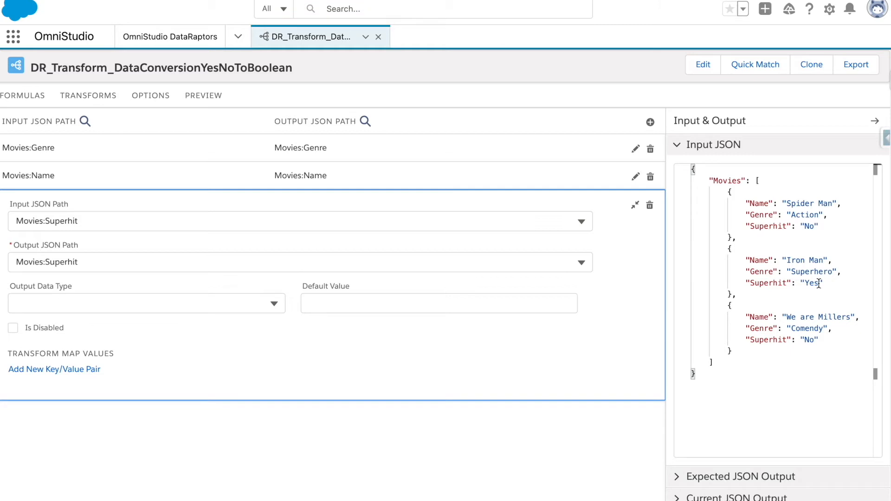
# Add a transform map value to the Movies:Superhit mapping with key Yes and value True.
pyautogui.click(87, 370)
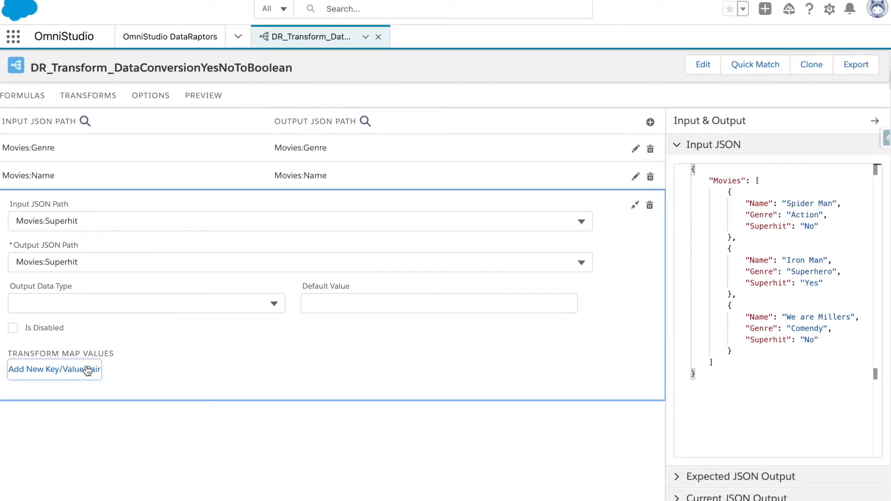
pyautogui.click(87, 381)
pyautogui.write('Yes')
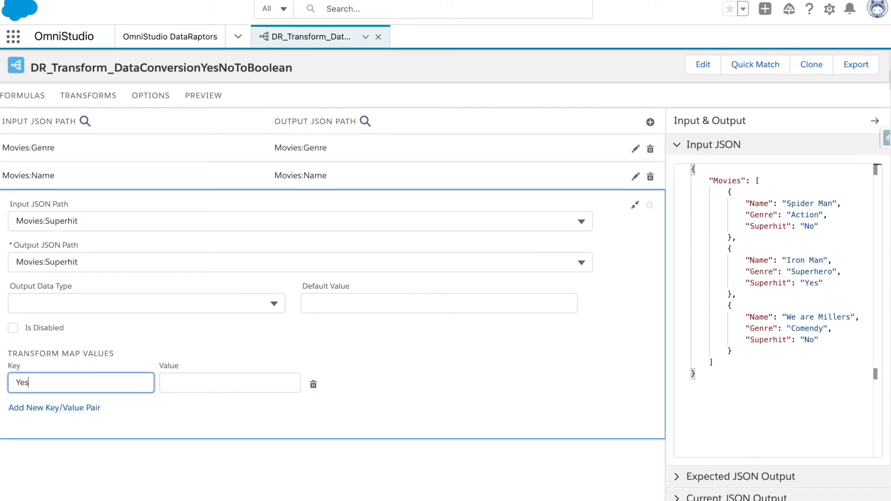
pyautogui.click(182, 382)
pyautogui.write('True')
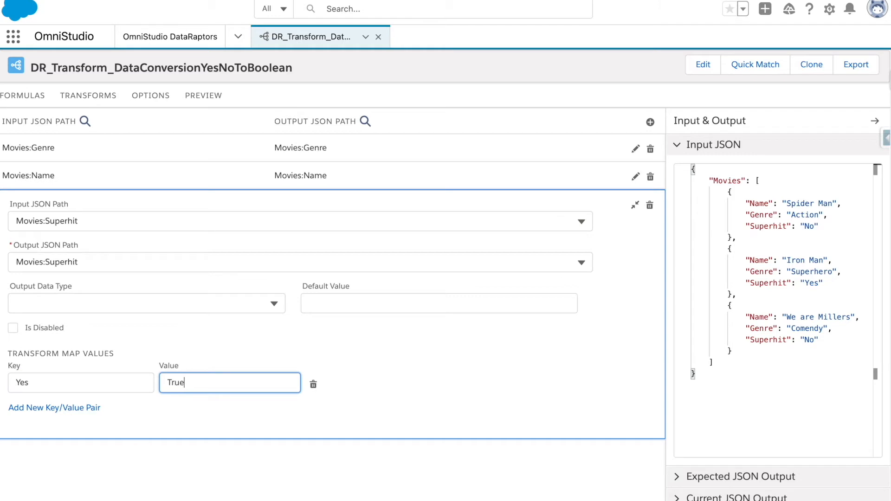
# Add a second transform map value to the Movies:Superhit mapping with key No and value False.
pyautogui.click(70, 408)
pyautogui.click(66, 410)
pyautogui.write('No')
pyautogui.press('Tab')
pyautogui.write('False')
pyautogui.click(119, 478)
pyautogui.scroll(2, 240, 143)
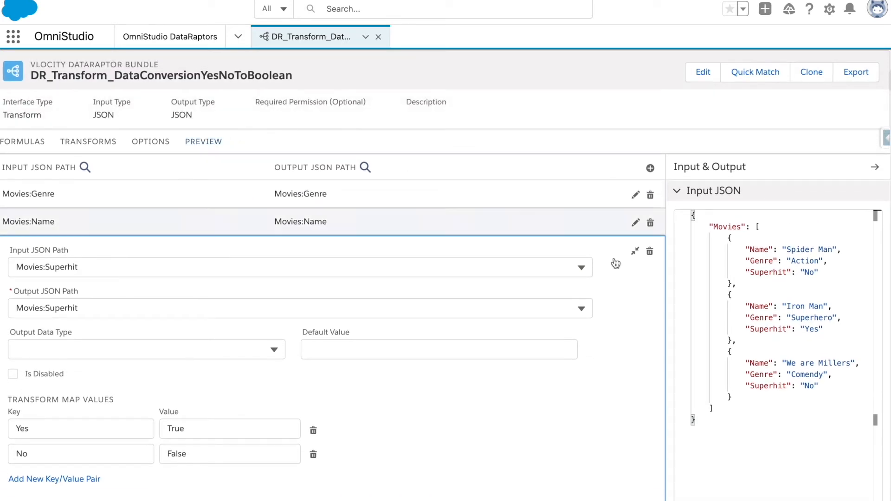
# Collapse the input and expected JSON sections and examine the structure of the current JSON output.
pyautogui.click(677, 192)
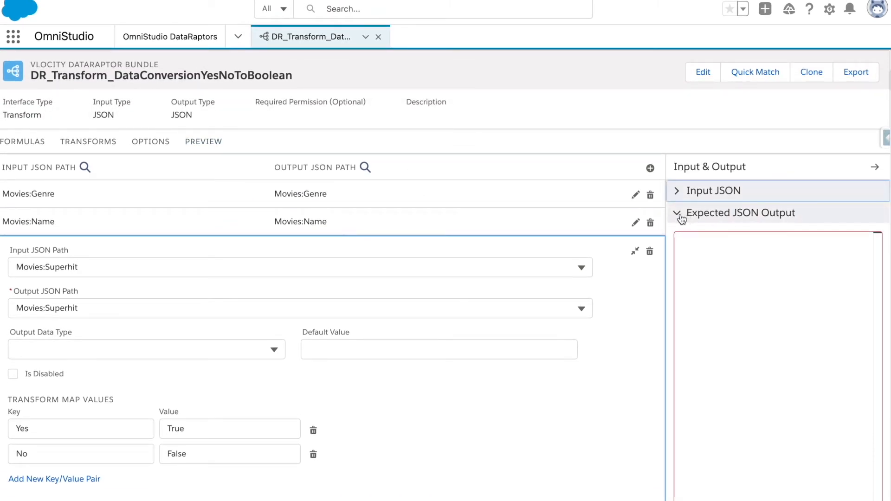
pyautogui.click(679, 214)
pyautogui.moveTo(728, 348); pyautogui.dragTo(672, 252)
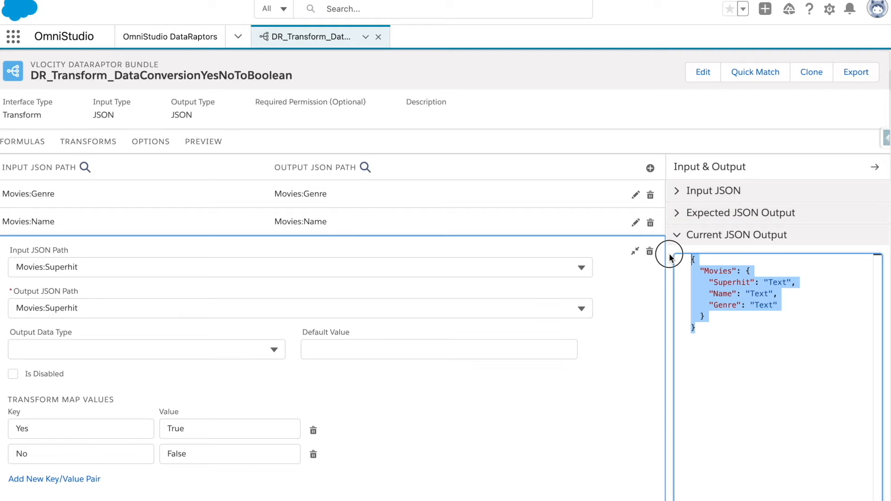
# Execute the DataRaptor preview on the Movies input and compare the Superhit values in the response with the transform mappings.
pyautogui.click(203, 141)
pyautogui.scroll(-2, 228, 232)
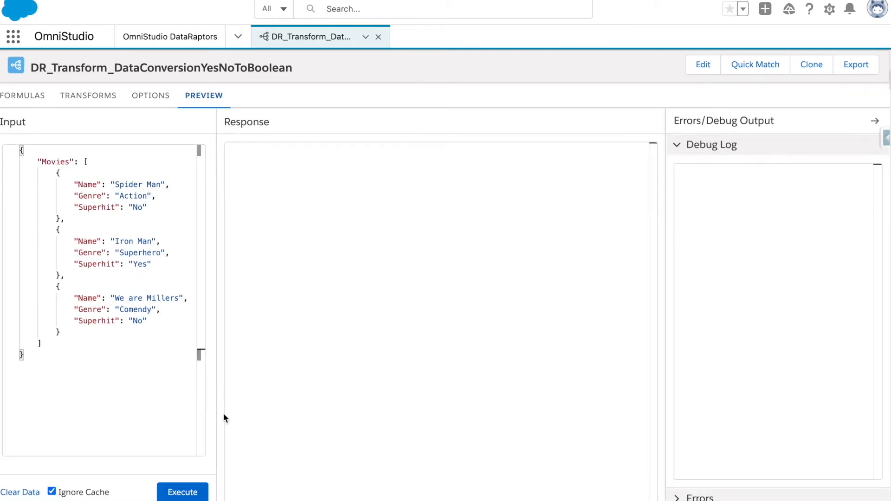
pyautogui.click(201, 495)
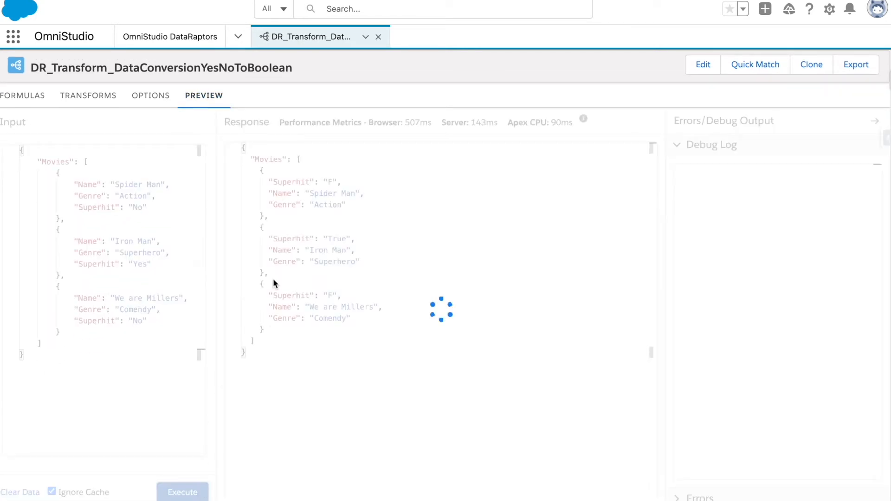
pyautogui.doubleClick(340, 240)
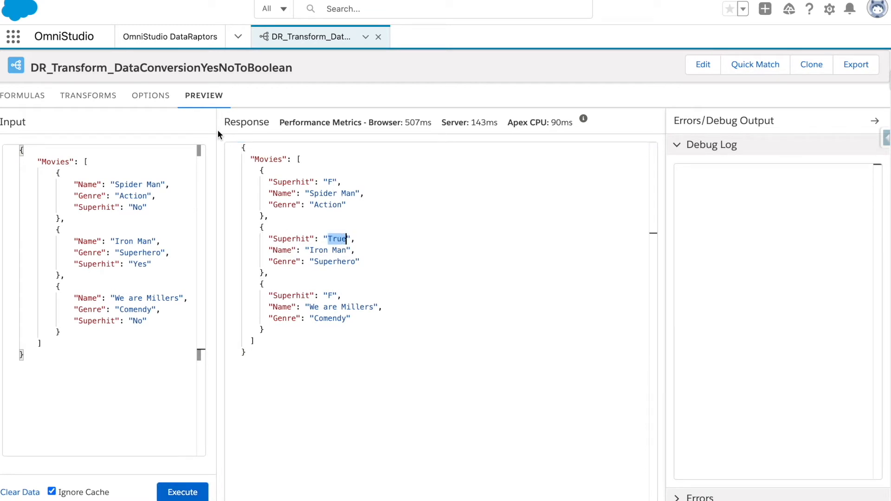
pyautogui.click(86, 95)
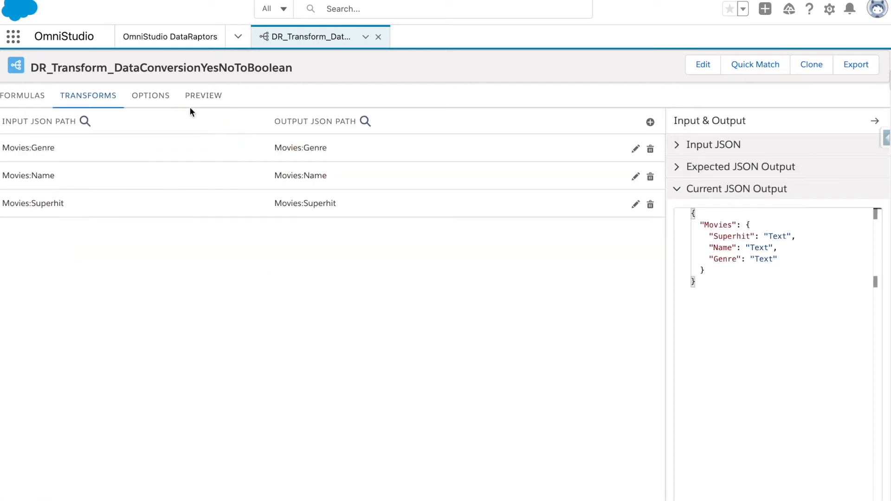
pyautogui.click(211, 100)
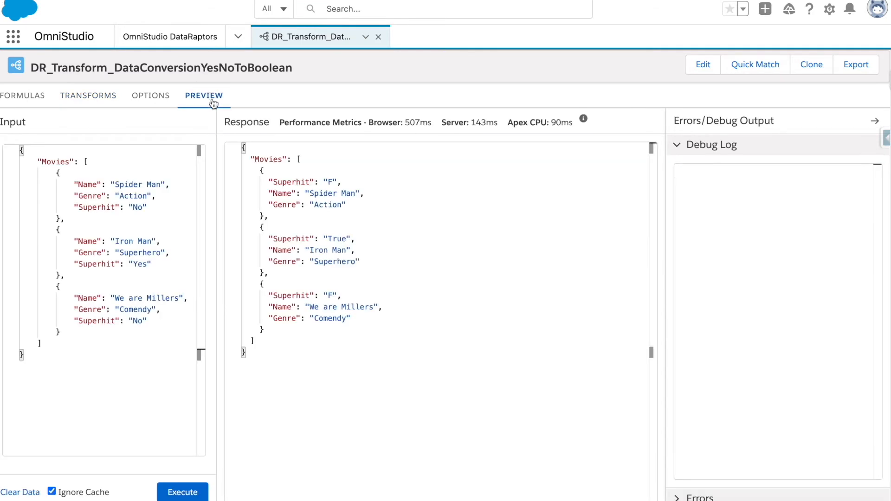
pyautogui.doubleClick(327, 181)
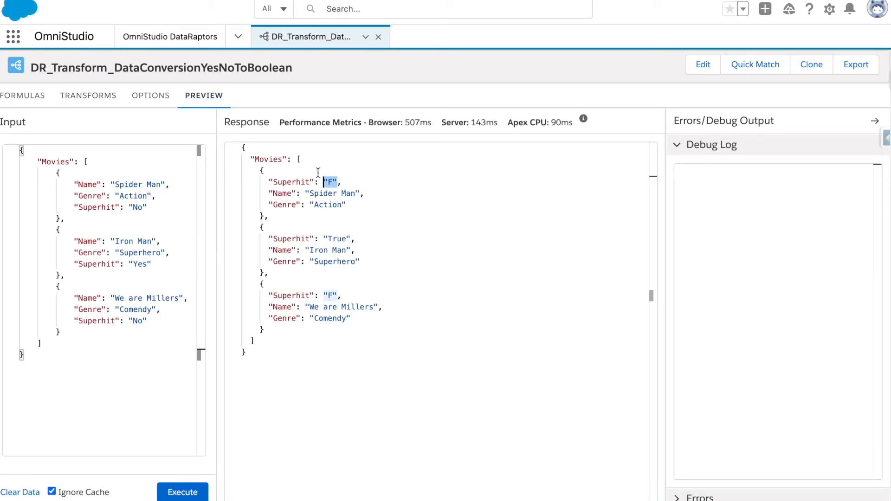
# Correct the value of the No key to False in the Movies:Superhit mapping.
pyautogui.click(91, 97)
pyautogui.click(229, 219)
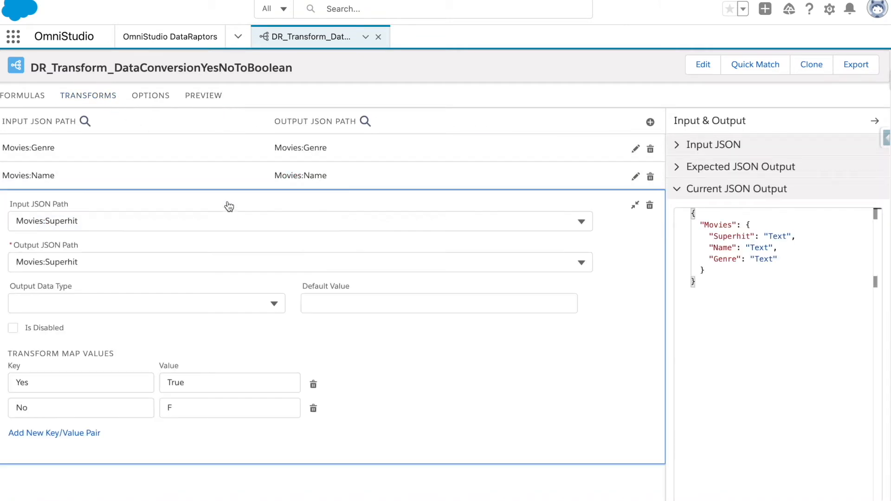
pyautogui.click(228, 404)
pyautogui.write('alse')
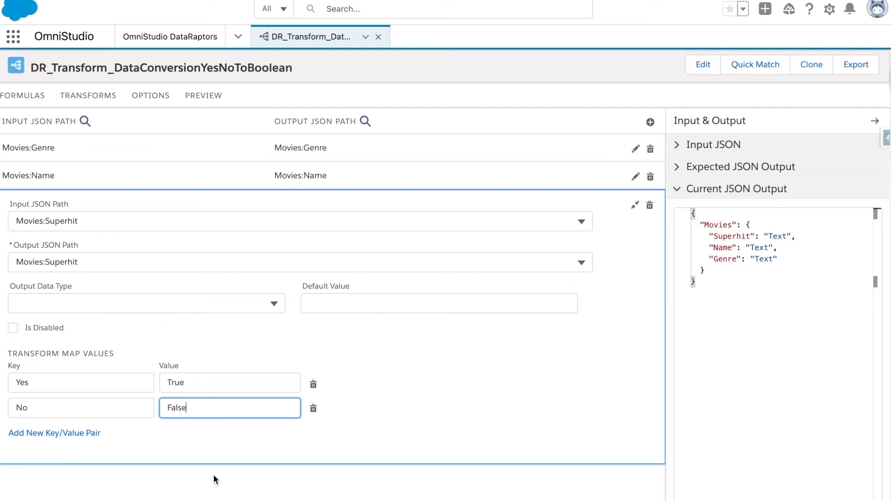
pyautogui.click(213, 474)
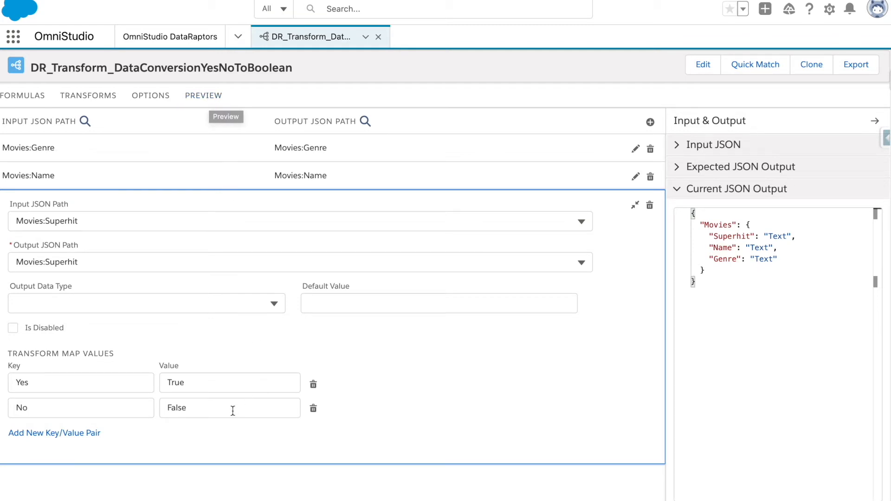
# Examine the format of the Superhit value for Spider Man in the preview response.
pyautogui.click(213, 95)
pyautogui.click(329, 181)
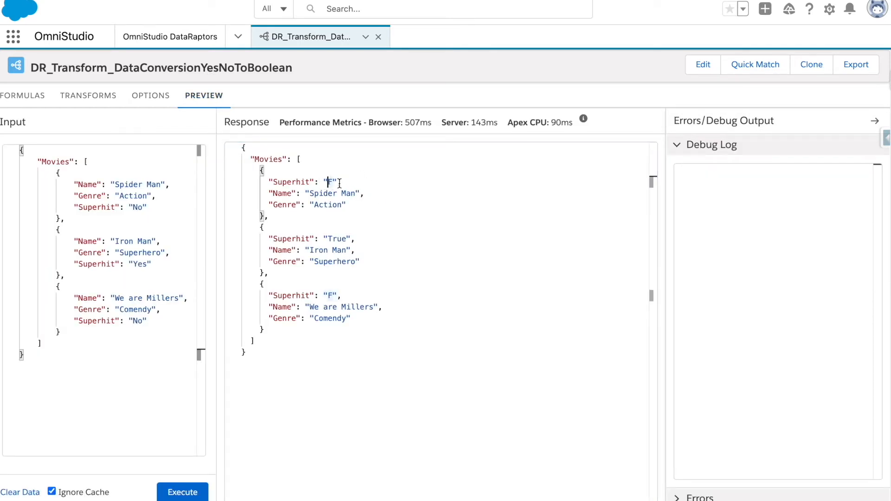
pyautogui.moveTo(337, 182); pyautogui.dragTo(320, 183)
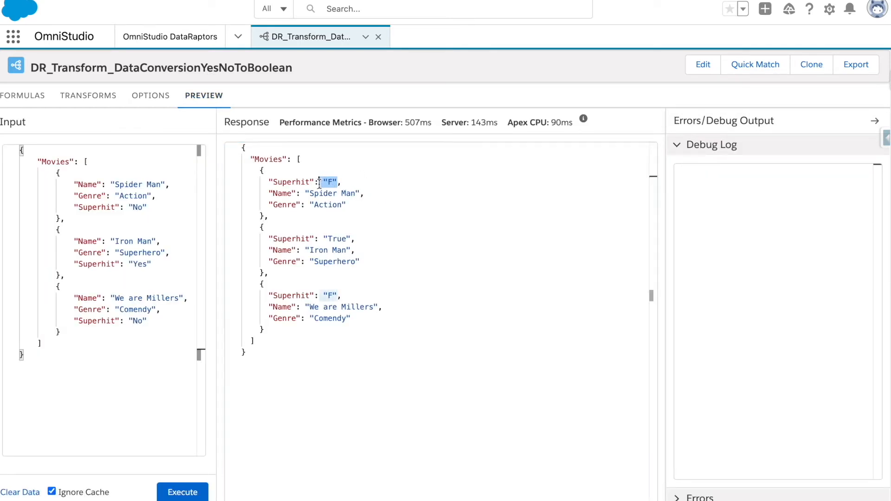
# Set the output data type of the Movies:Superhit mapping to Boolean.
pyautogui.click(96, 95)
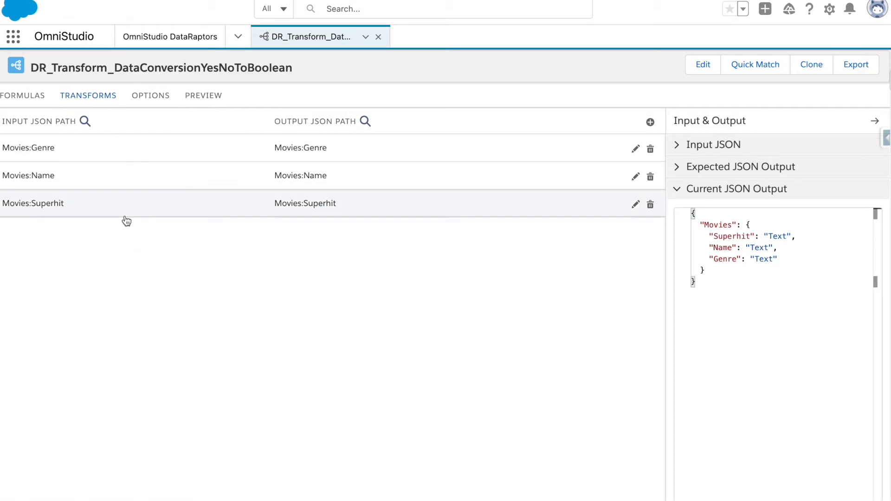
pyautogui.click(120, 206)
pyautogui.click(70, 298)
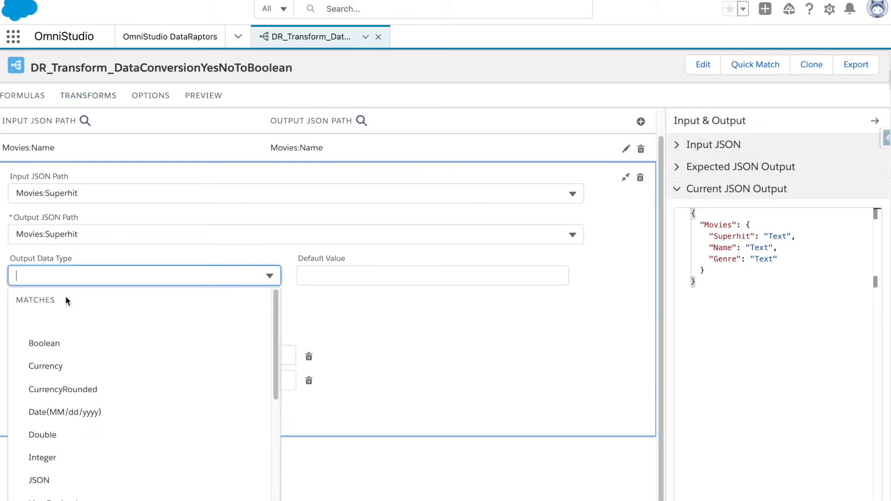
pyautogui.click(96, 343)
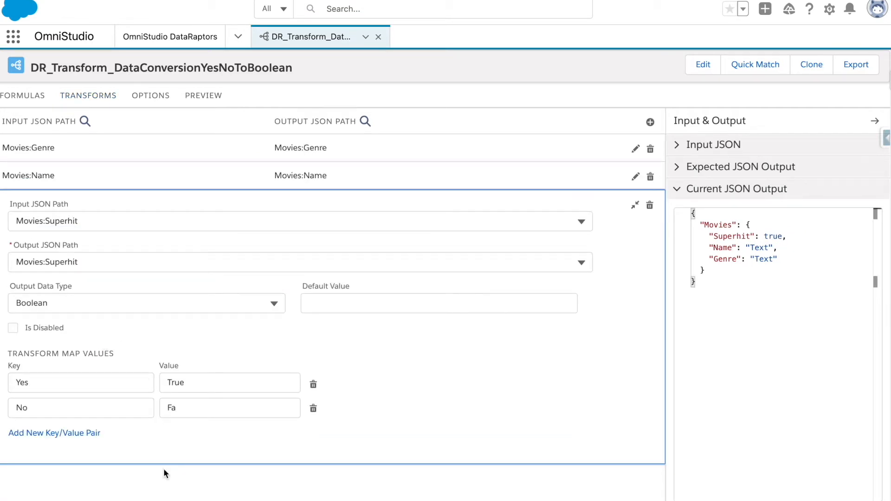
# Complete the No key's value as False and collapse the Movies:Superhit mapping.
pyautogui.click(190, 410)
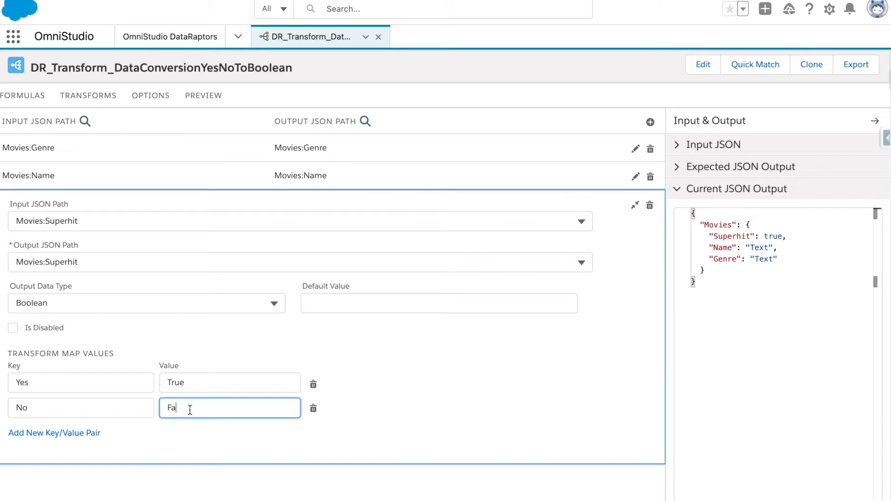
pyautogui.write('lse')
pyautogui.click(194, 480)
pyautogui.click(215, 389)
pyautogui.click(227, 352)
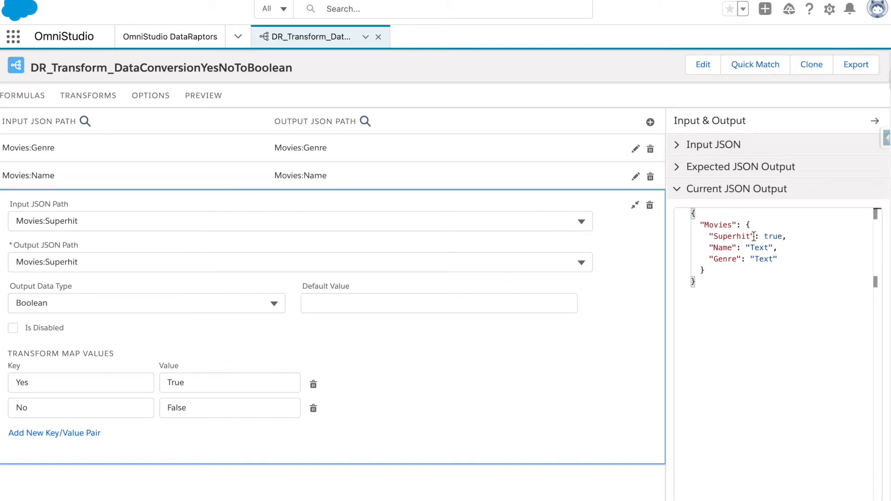
pyautogui.click(636, 207)
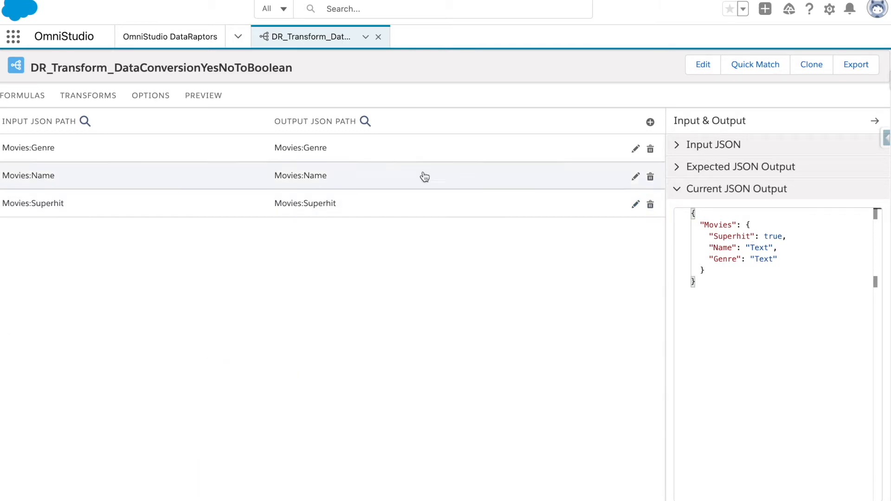
# Reopen the Movies:Superhit mapping, fill in the missing letters of the No key's value so it reads False, and collapse the mapping.
pyautogui.click(203, 207)
pyautogui.click(215, 411)
pyautogui.write('se')
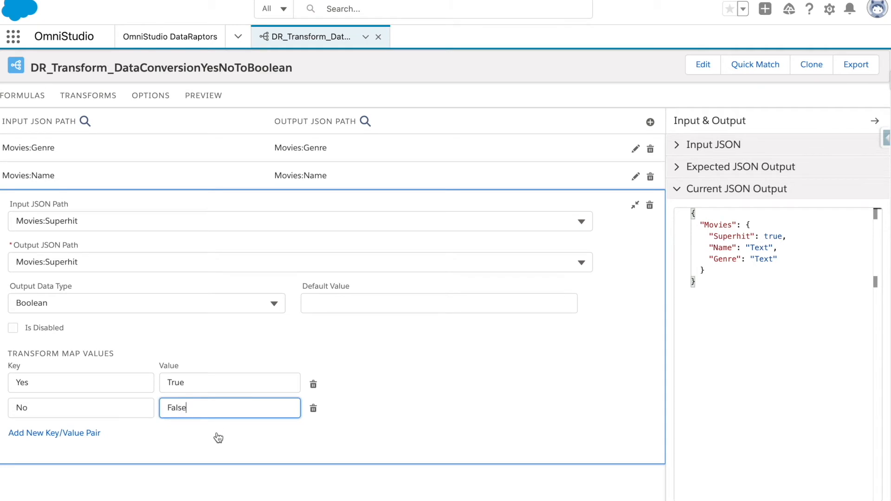
pyautogui.click(215, 487)
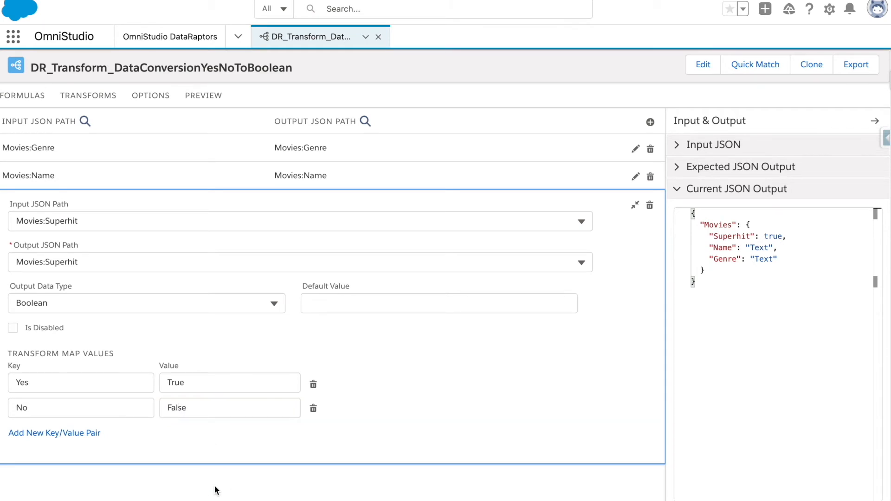
pyautogui.click(636, 209)
pyautogui.click(583, 209)
pyautogui.click(265, 408)
pyautogui.write('e')
pyautogui.click(255, 457)
pyautogui.click(638, 207)
pyautogui.click(636, 204)
# Execute the preview again and compare each movie's Superhit value in the response with the Yes/No strings in the input.
pyautogui.click(210, 97)
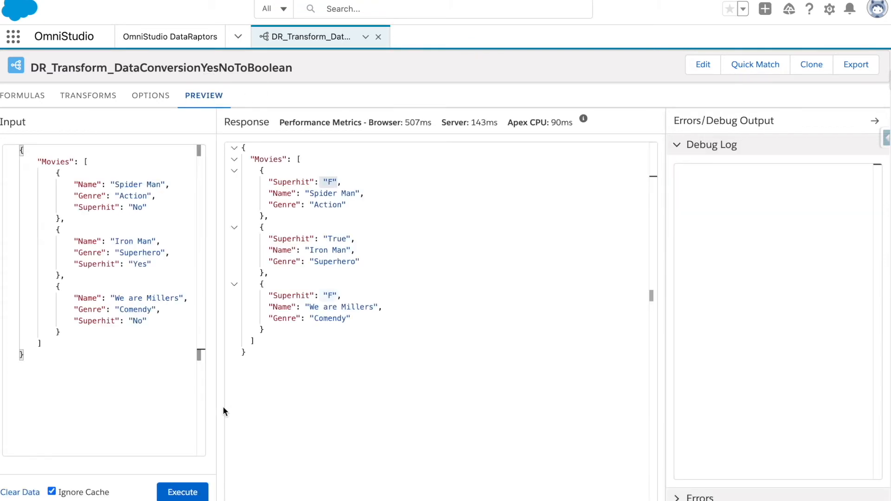
pyautogui.click(183, 494)
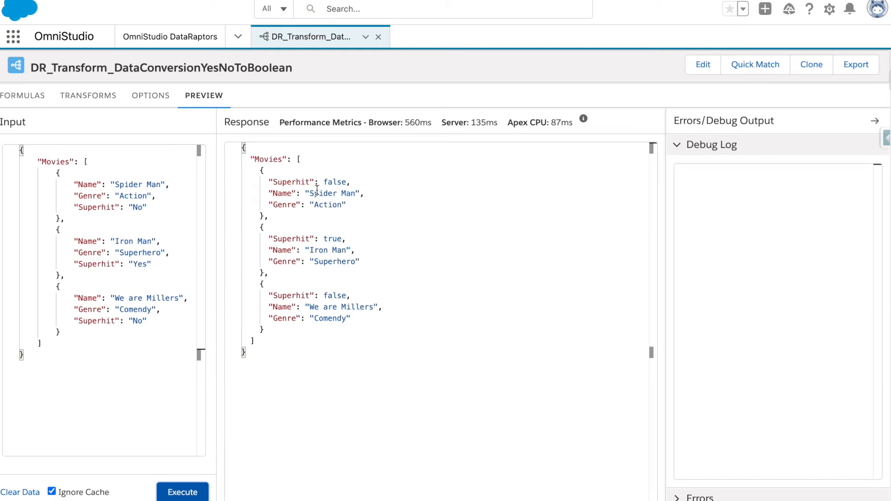
pyautogui.moveTo(325, 182); pyautogui.dragTo(348, 181)
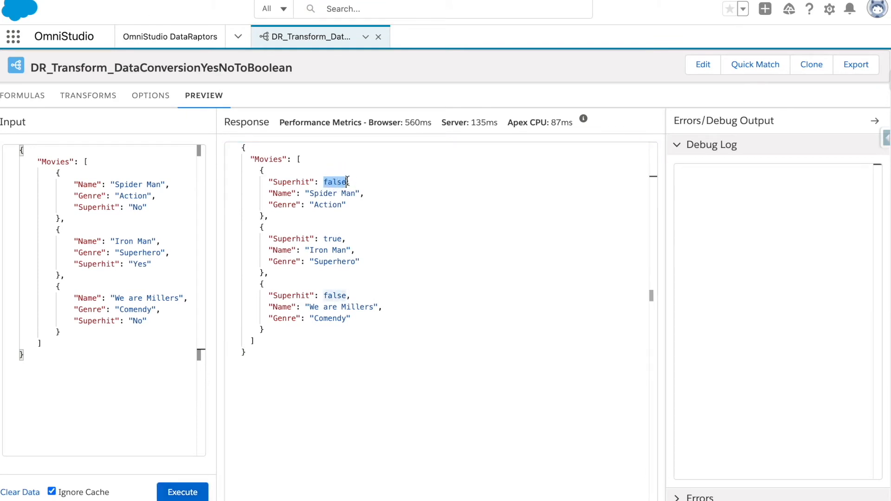
pyautogui.moveTo(343, 240); pyautogui.dragTo(324, 239)
pyautogui.click(345, 292)
pyautogui.moveTo(346, 295); pyautogui.dragTo(328, 296)
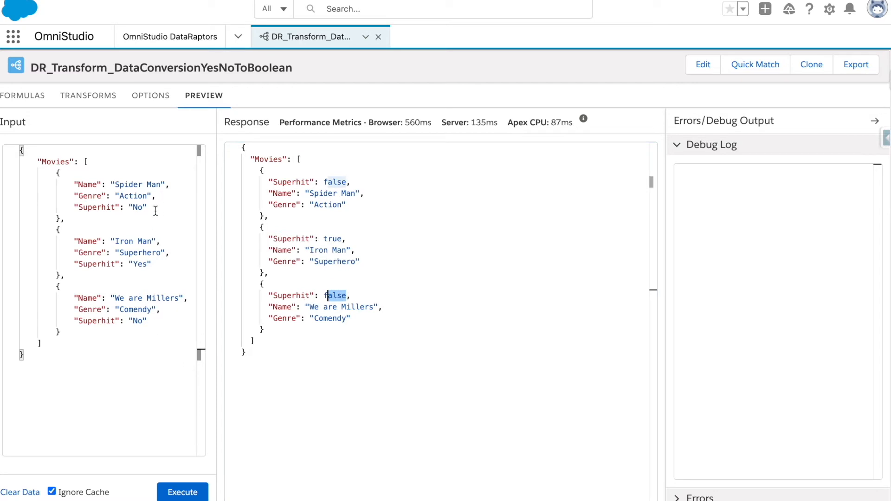
pyautogui.doubleClick(136, 207)
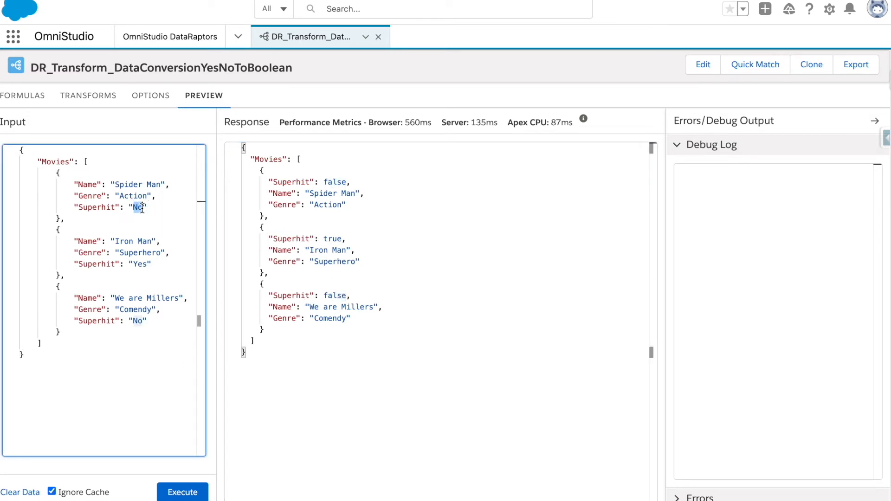
pyautogui.moveTo(323, 182); pyautogui.dragTo(352, 182)
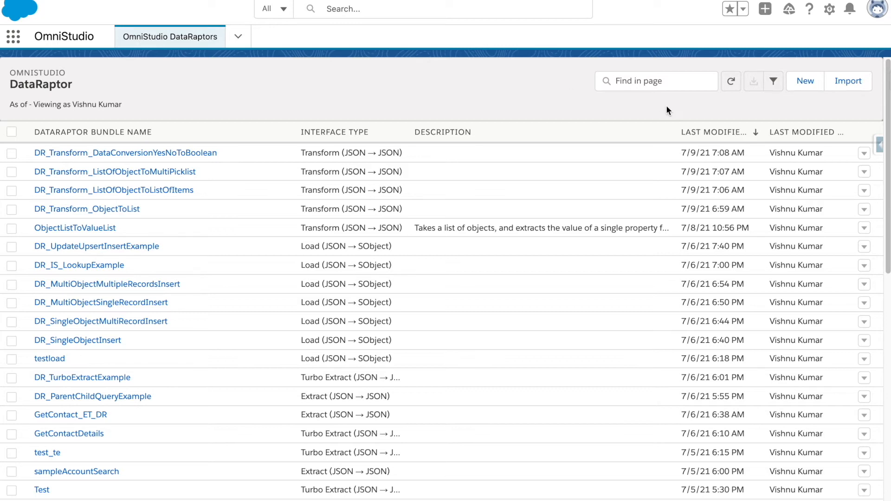
# Create and save a new DataRaptor named DR_Transform_ObjectToMultipleSObjectFormation with the interface type Transform.
pyautogui.click(807, 91)
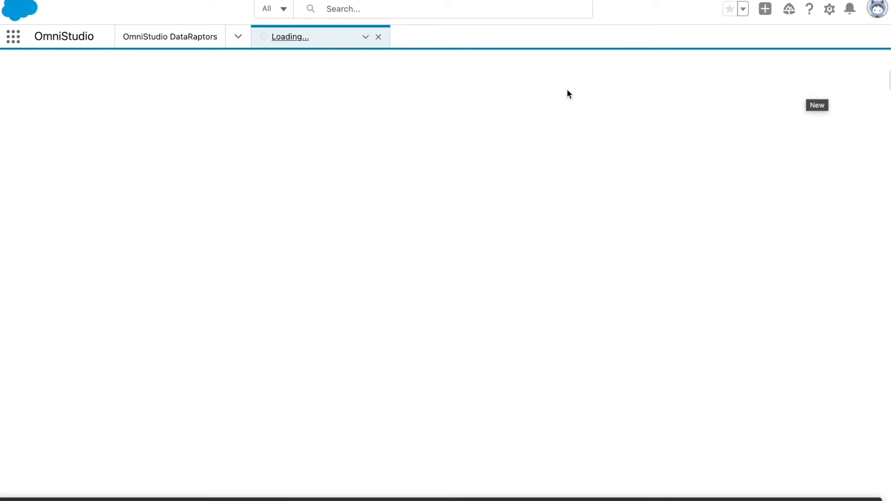
pyautogui.write('Transform_ObjectToMultipleSObjectFormation')
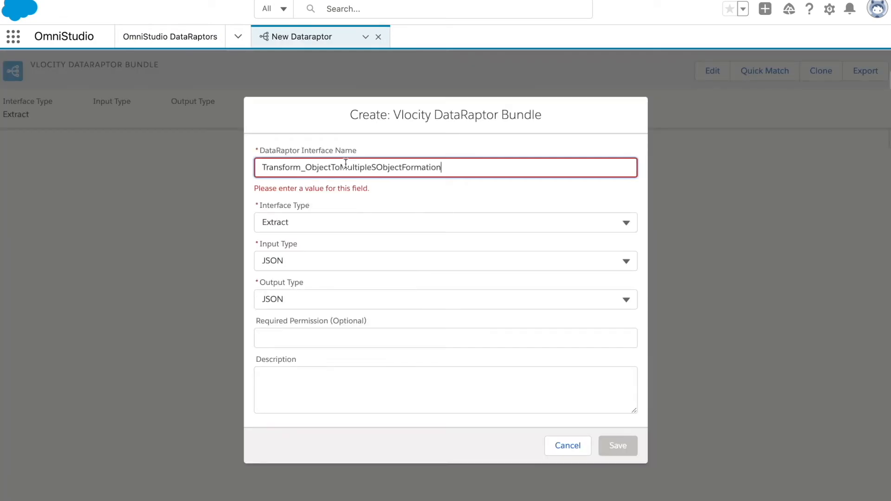
pyautogui.write('DR_')
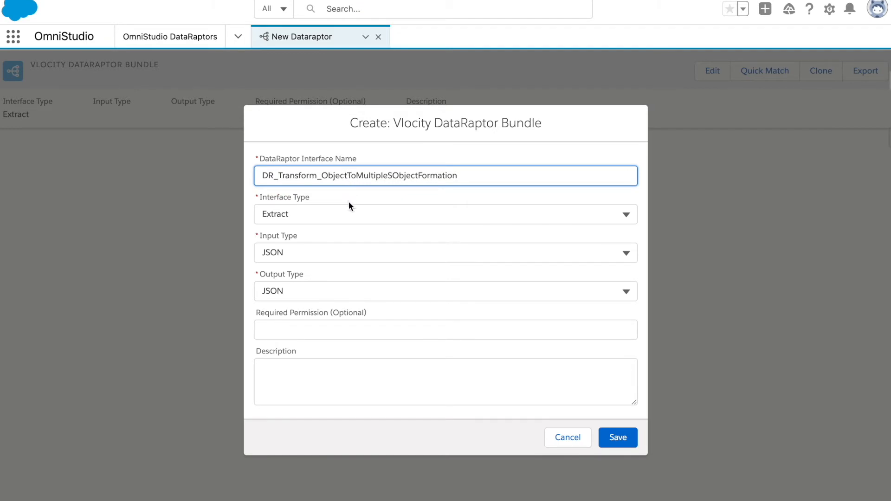
pyautogui.click(341, 216)
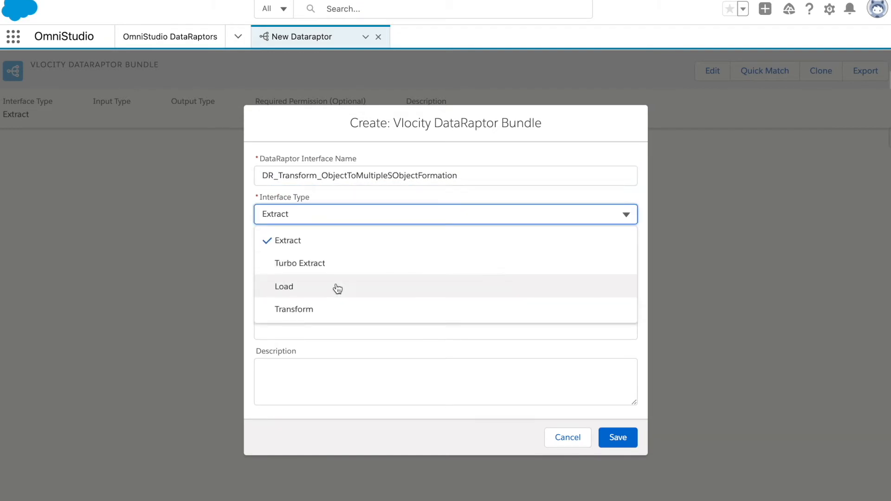
pyautogui.click(339, 313)
pyautogui.click(619, 439)
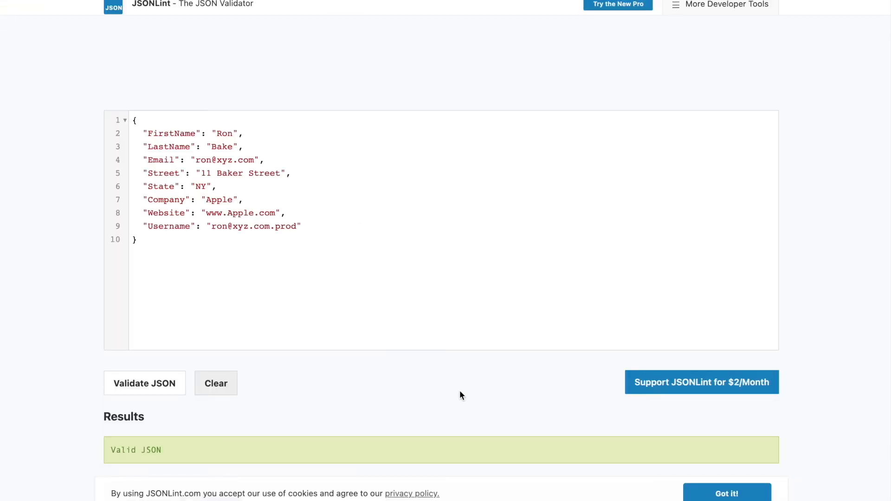
# Switch to JSONLint and examine the sample JSON's flat fields from FirstName to Username.
pyautogui.click(458, 293)
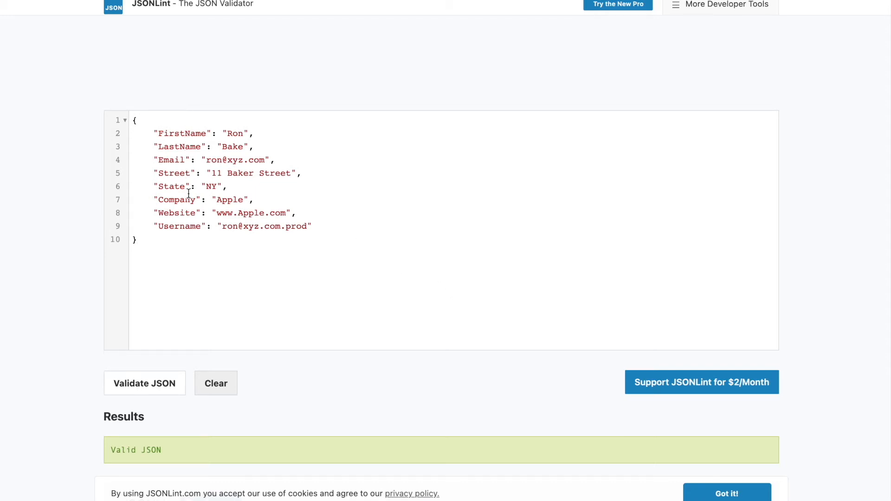
pyautogui.moveTo(319, 221); pyautogui.dragTo(128, 141)
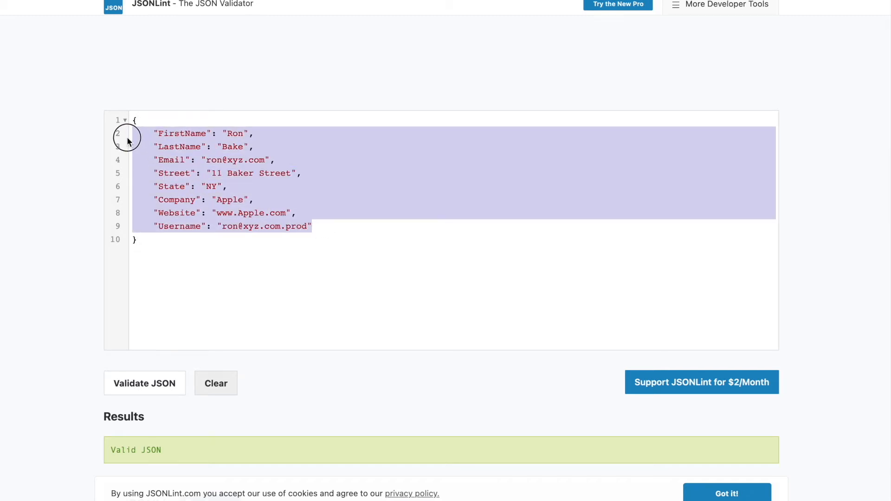
# Copy the whole sample JSON from JSONLint and paste it as the preview input of the DR_Transform_ObjectToMultipleSObjectFormation DataRaptor.
pyautogui.click(154, 135)
pyautogui.moveTo(153, 134); pyautogui.dragTo(296, 159)
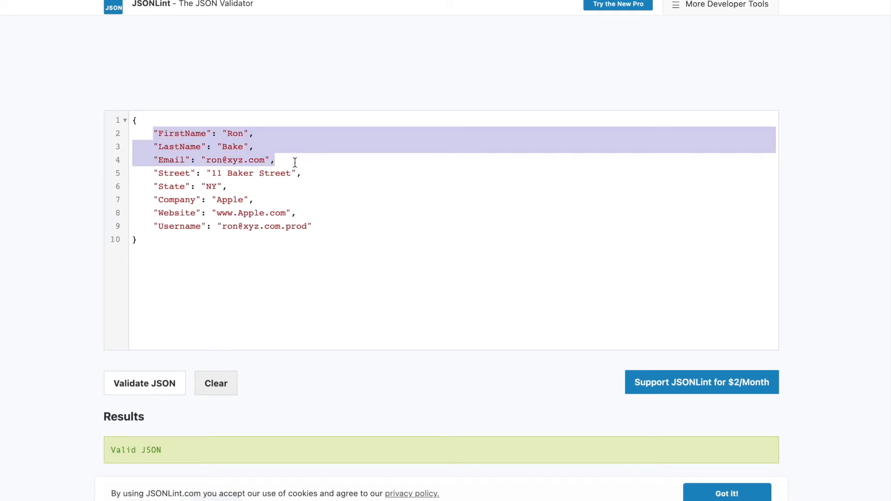
pyautogui.moveTo(297, 212); pyautogui.dragTo(323, 226)
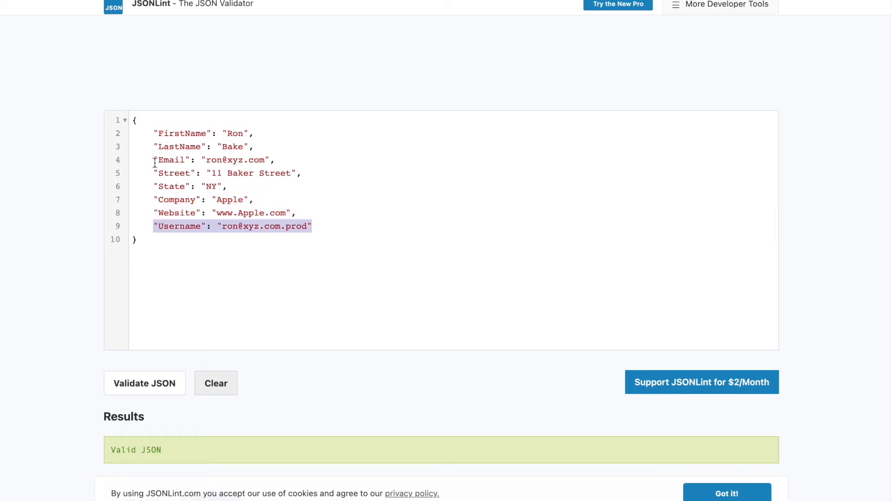
pyautogui.moveTo(155, 160); pyautogui.dragTo(322, 159)
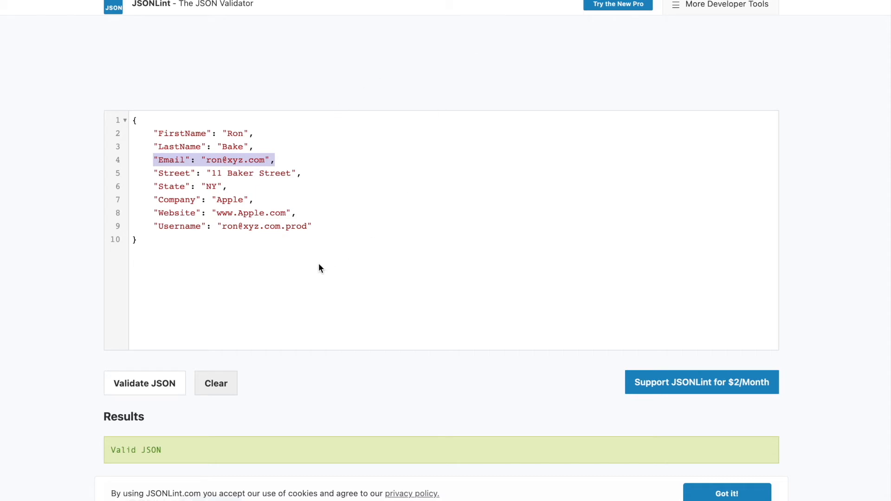
pyautogui.click(314, 199)
pyautogui.press('super+a')
pyautogui.press('super+c')
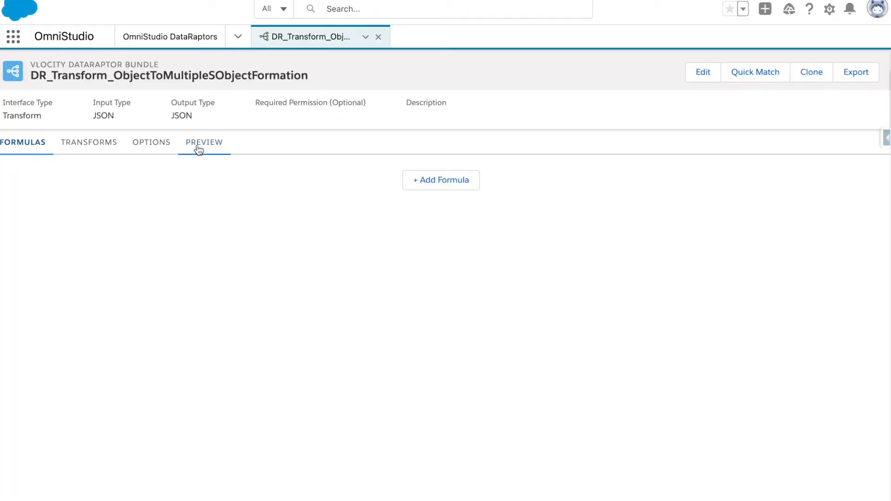
pyautogui.click(200, 144)
pyautogui.click(266, 195)
pyautogui.click(94, 227)
pyautogui.press('super+v')
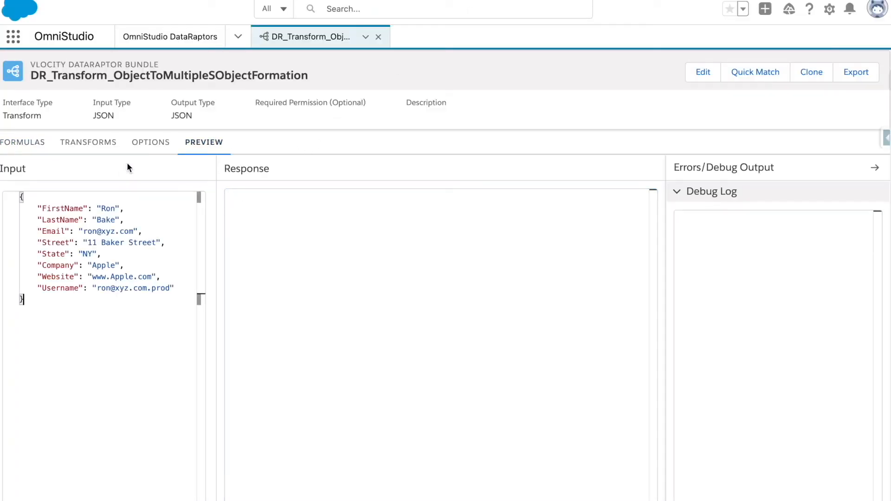
# Go to the DataRaptor's transform mappings and paste the same sample JSON as their Input JSON.
pyautogui.click(145, 145)
pyautogui.click(202, 140)
pyautogui.click(147, 144)
pyautogui.click(102, 146)
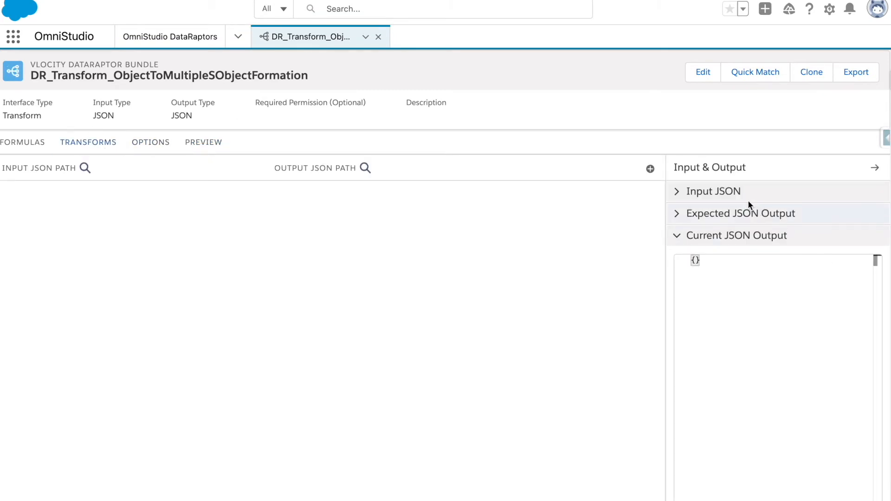
pyautogui.click(710, 194)
pyautogui.click(716, 235)
pyautogui.press('super+v')
pyautogui.click(603, 258)
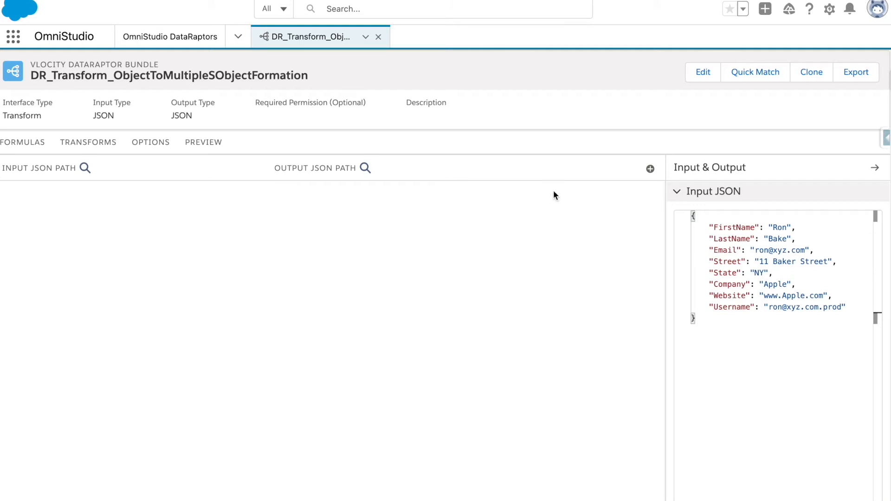
# Add a mapping from the input path FirstName to the new output path Contact:FirstName.
pyautogui.click(649, 170)
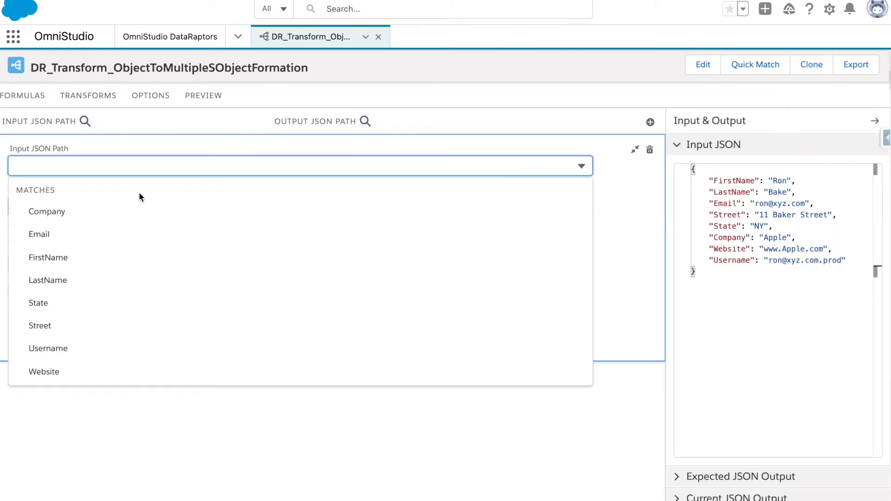
pyautogui.click(138, 256)
pyautogui.click(114, 211)
pyautogui.write('Conta')
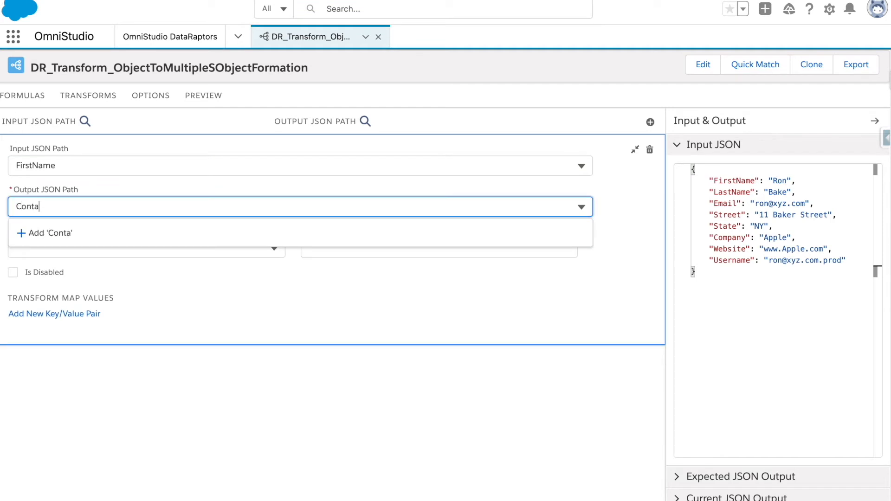
pyautogui.write('ct:First')
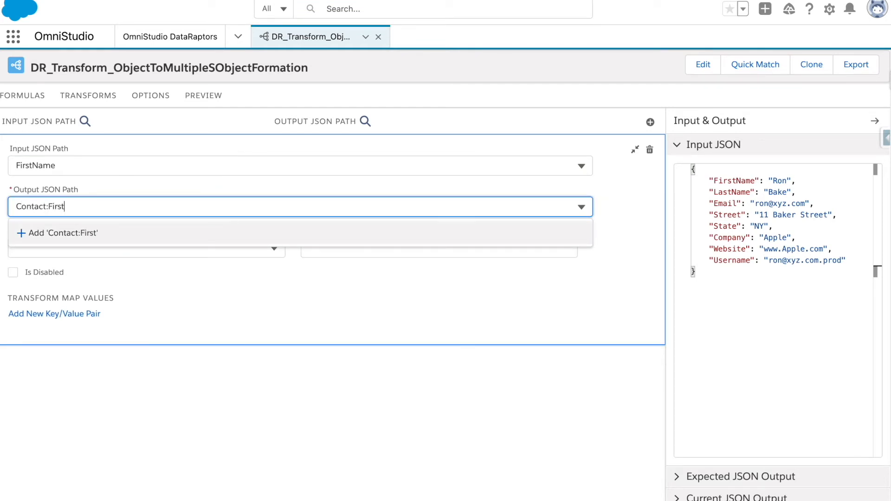
pyautogui.write('Name')
pyautogui.click(124, 239)
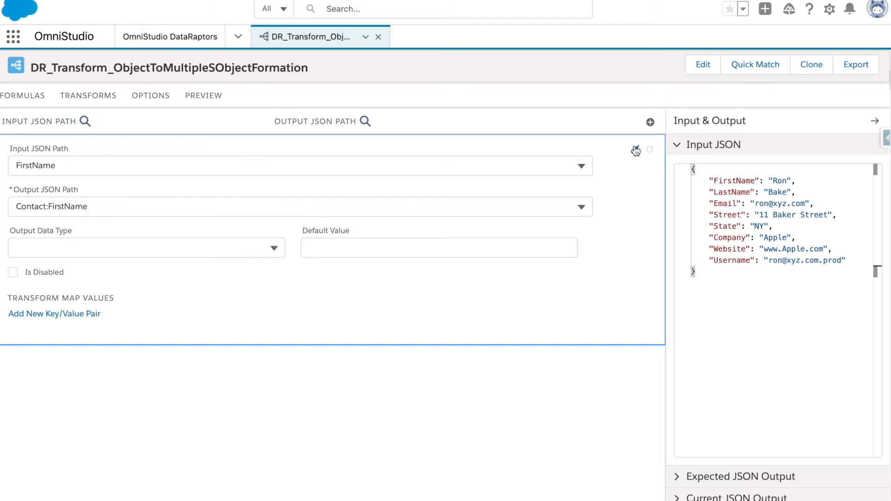
# Add a second mapping from the input path LastName to the new output path Contact:LastName.
pyautogui.click(650, 122)
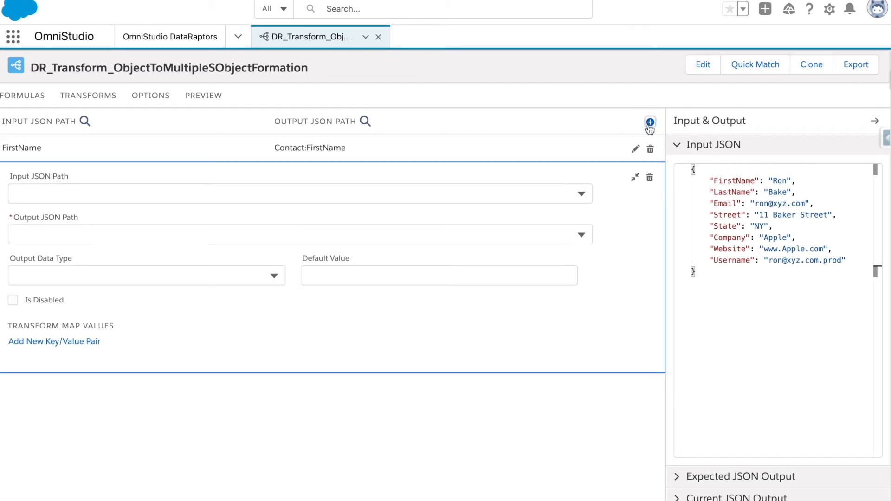
pyautogui.click(320, 191)
pyautogui.write('Last')
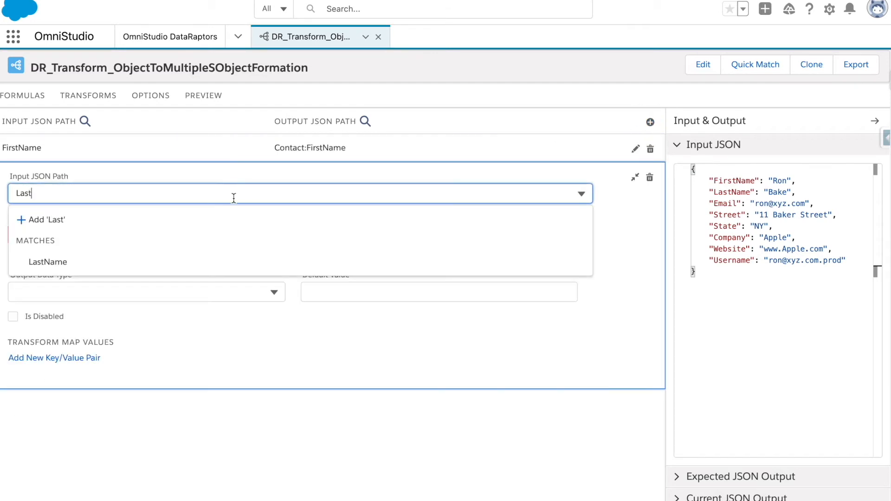
pyautogui.click(199, 258)
pyautogui.click(163, 232)
pyautogui.write('Contact:LastName')
pyautogui.click(168, 261)
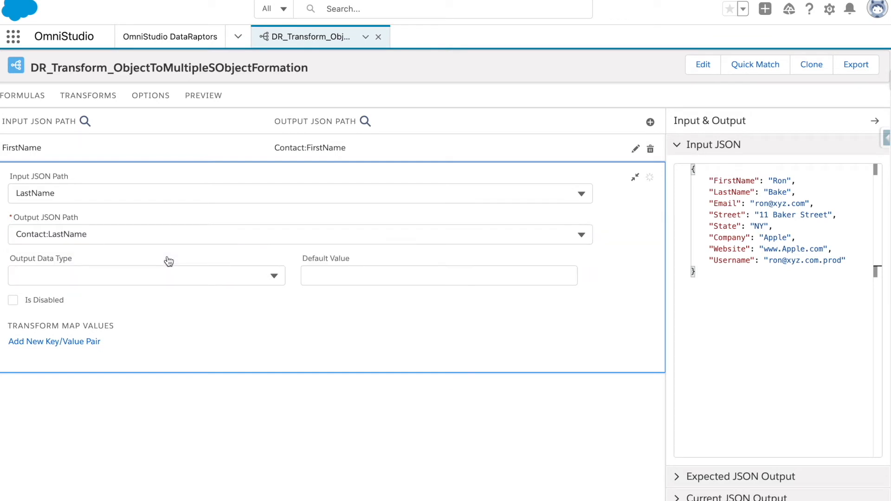
pyautogui.click(633, 147)
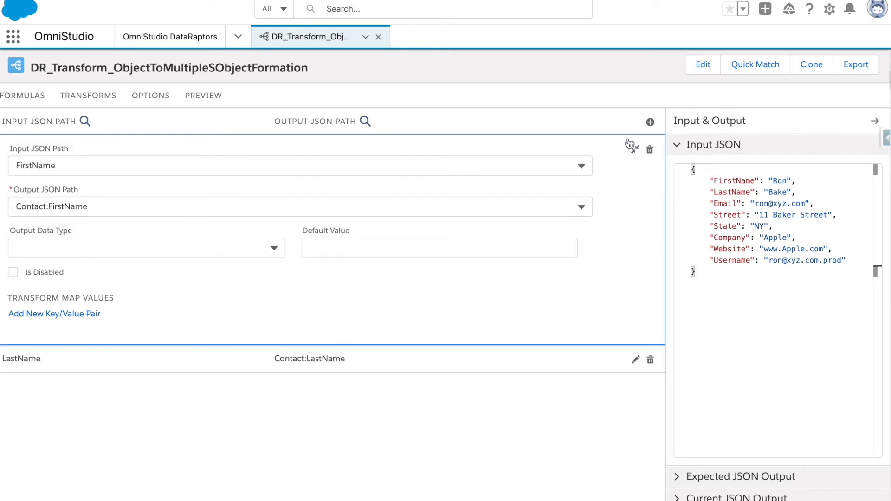
# Add a mapping from the input path Email to the new output path Contact:Email and collapse it.
pyautogui.click(650, 122)
pyautogui.write('Em')
pyautogui.click(194, 292)
pyautogui.click(176, 256)
pyautogui.click(157, 209)
pyautogui.write('Conta')
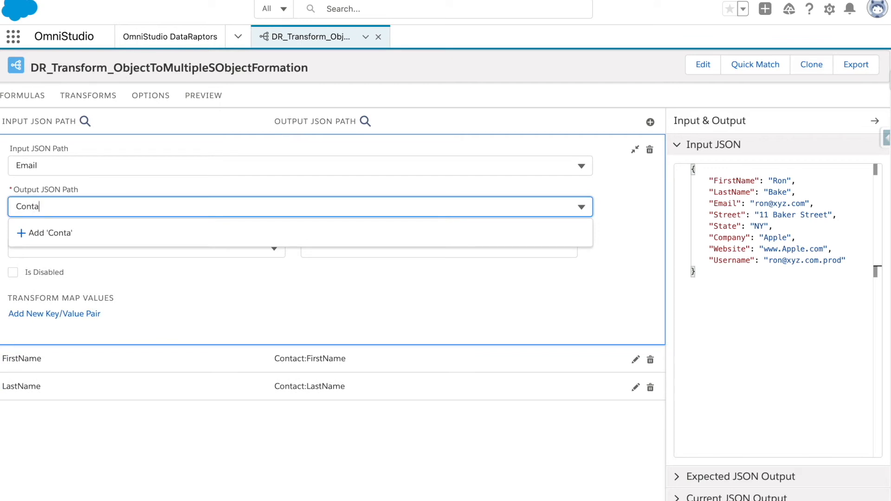
pyautogui.write('ct:Email')
pyautogui.click(155, 234)
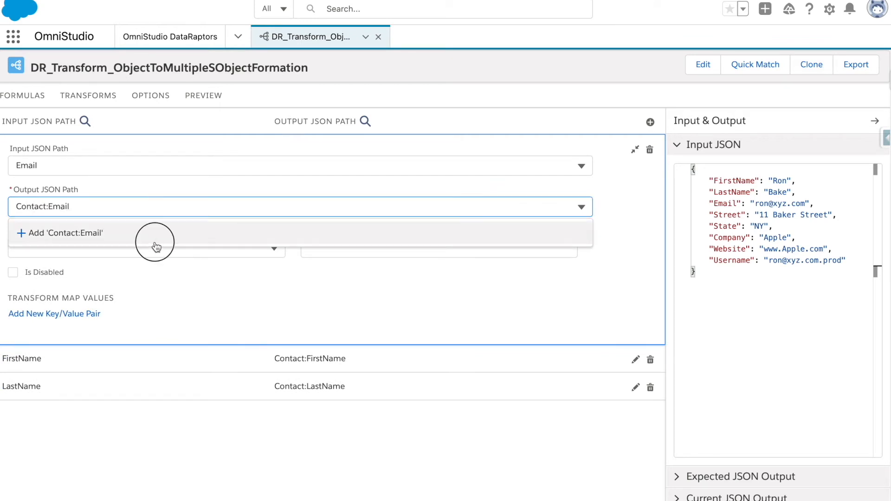
pyautogui.click(633, 153)
# Add a mapping from the input path Website to the new output path Account:Website.
pyautogui.click(651, 123)
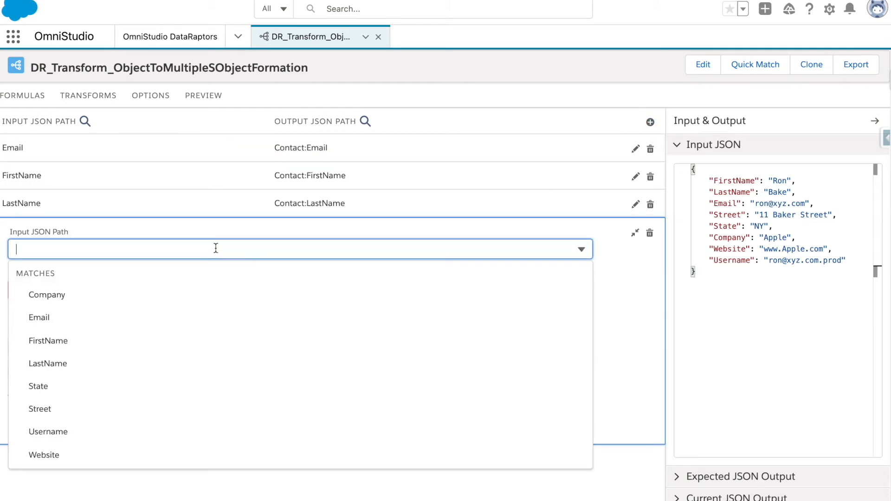
pyautogui.write('Accont')
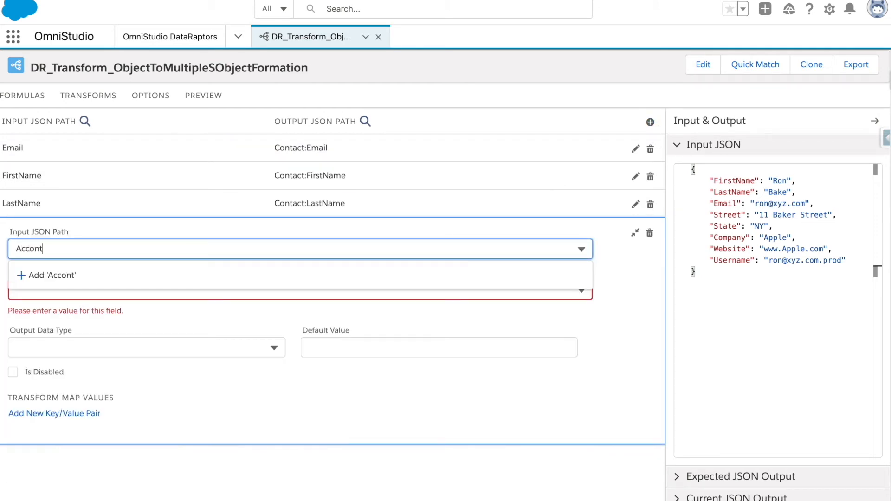
pyautogui.write('websi')
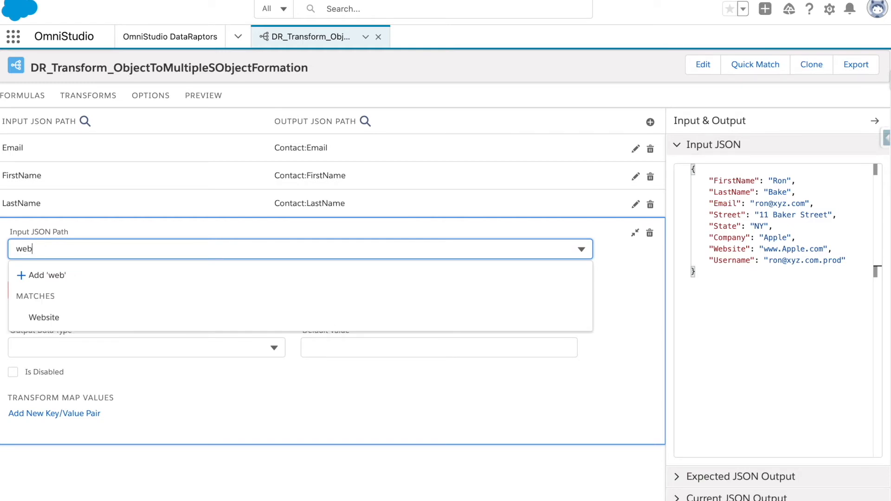
pyautogui.click(199, 325)
pyautogui.click(175, 285)
pyautogui.write('A')
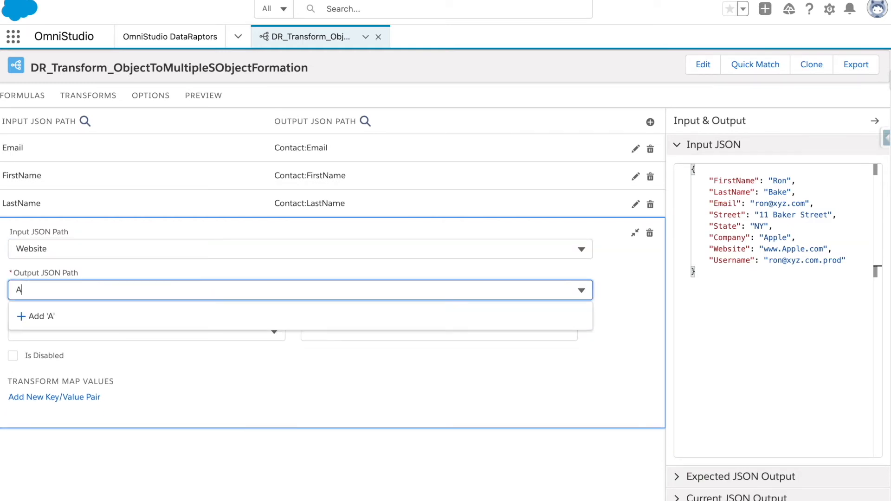
pyautogui.write('ccount:Website')
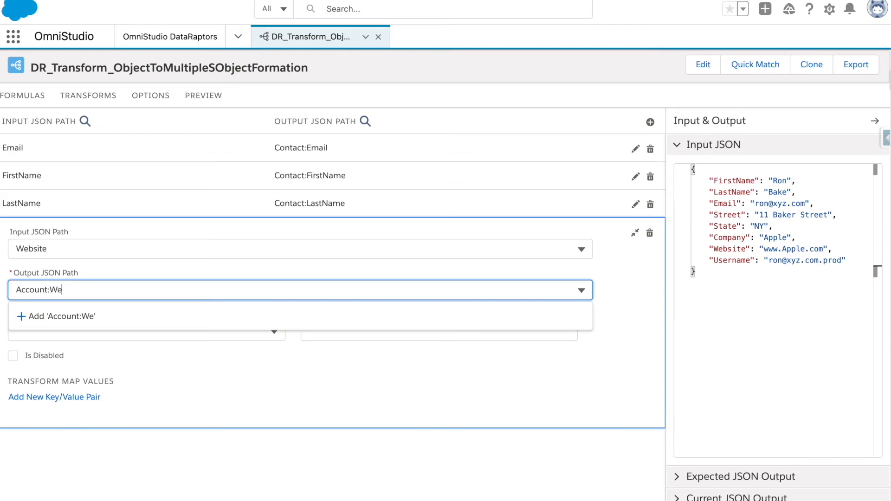
pyautogui.click(180, 315)
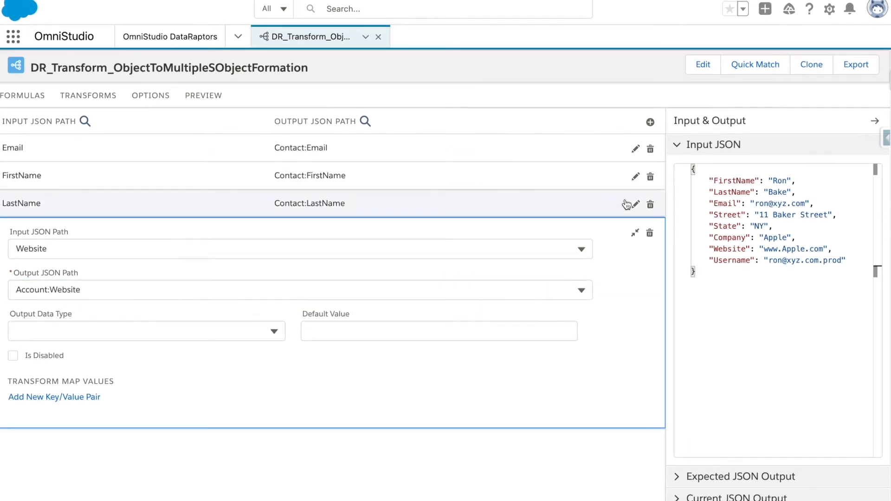
# Add a mapping from the input path Company to the new output path Account:Name.
pyautogui.click(651, 122)
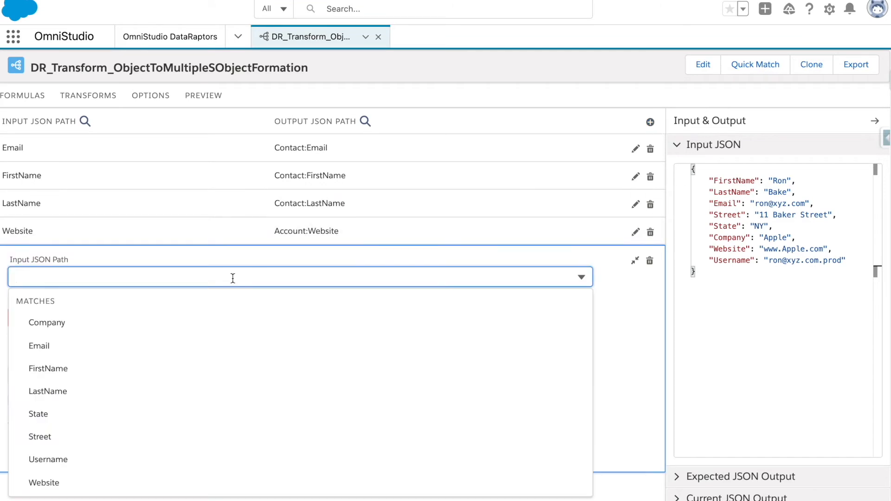
pyautogui.write('Acco')
pyautogui.hotkey('ctrl', 'a')
pyautogui.write('comp')
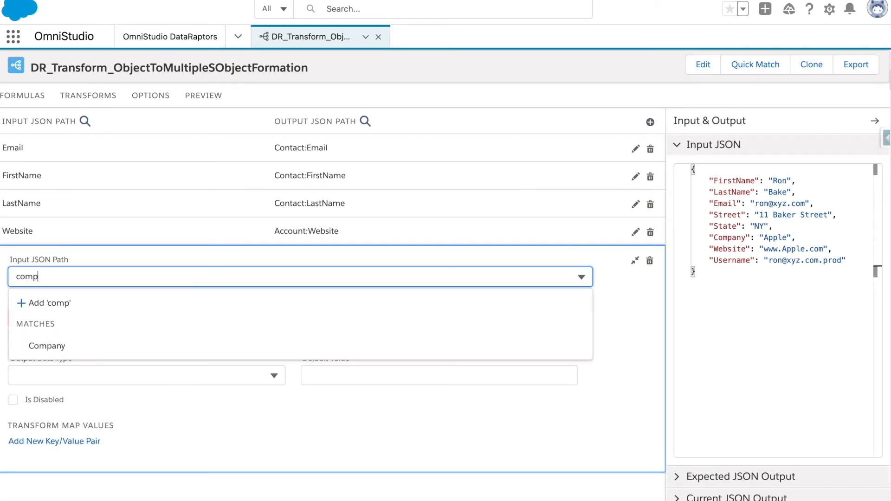
pyautogui.click(211, 348)
pyautogui.click(130, 209)
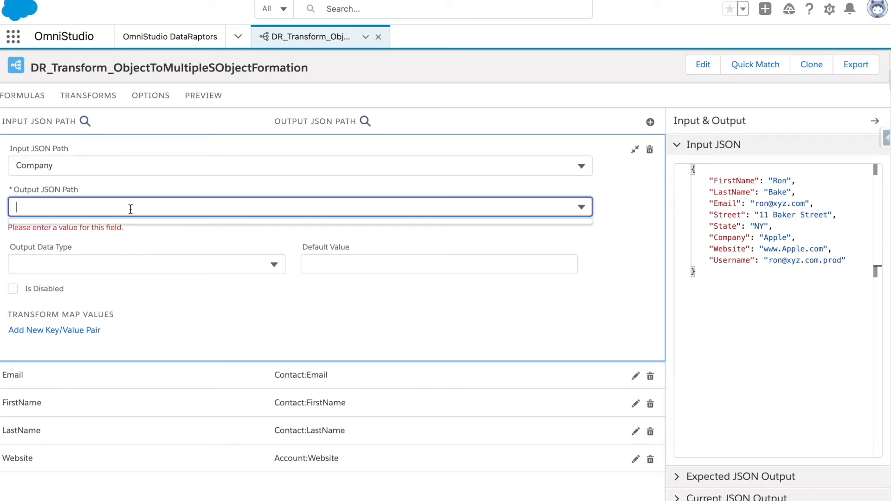
pyautogui.write('Account:Name')
pyautogui.click(125, 233)
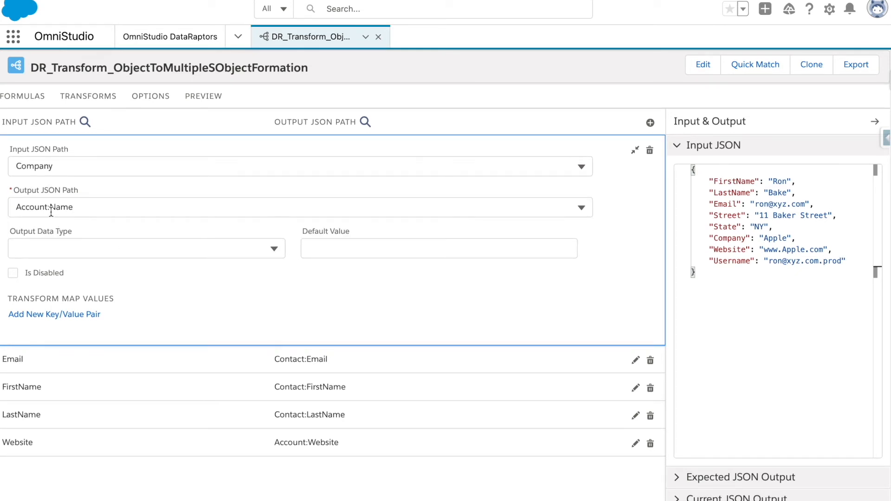
pyautogui.moveTo(48, 210); pyautogui.dragTo(6, 214)
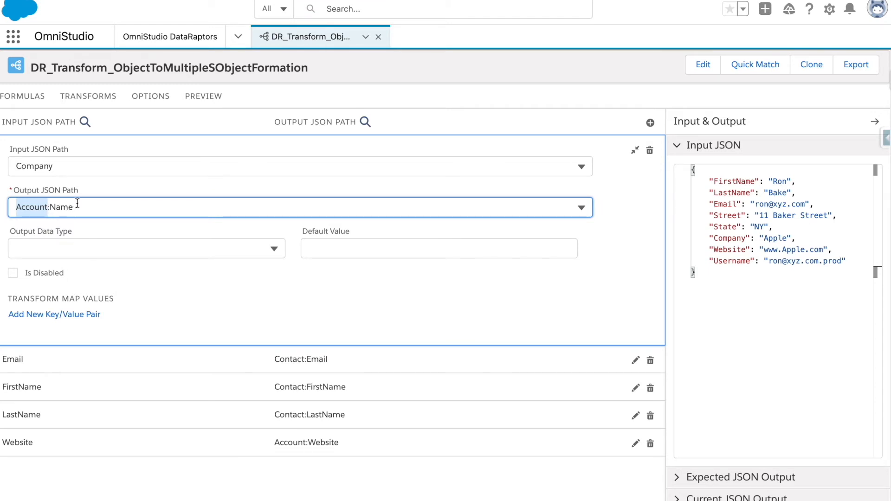
pyautogui.scroll(1, 168, 225)
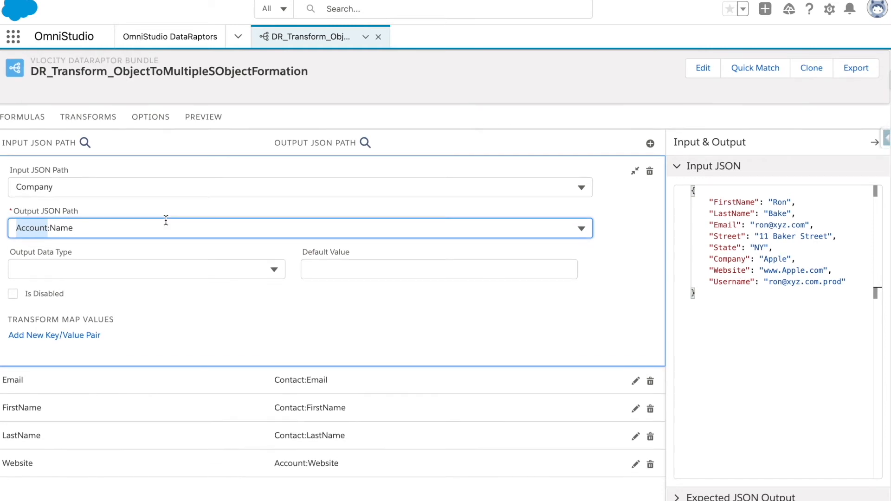
pyautogui.click(189, 217)
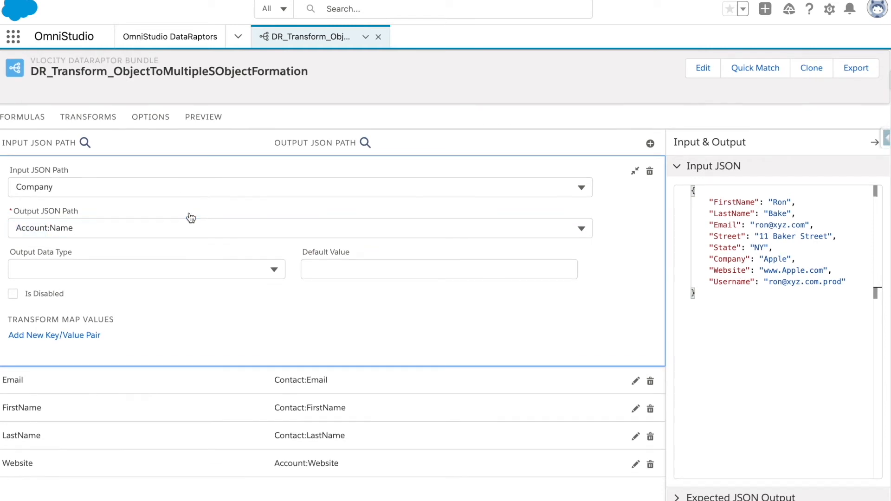
# Add a new mapping row and set its input path to Username.
pyautogui.click(650, 144)
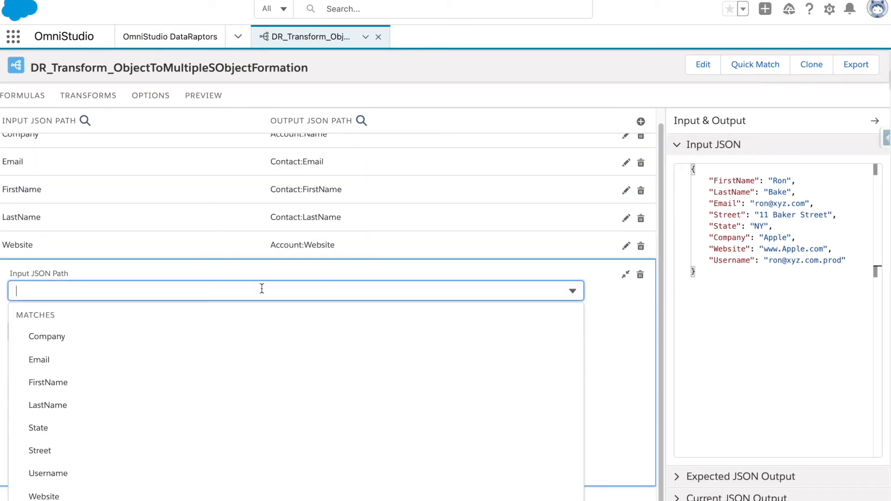
pyautogui.write('UserL')
pyautogui.press('BackSpace')
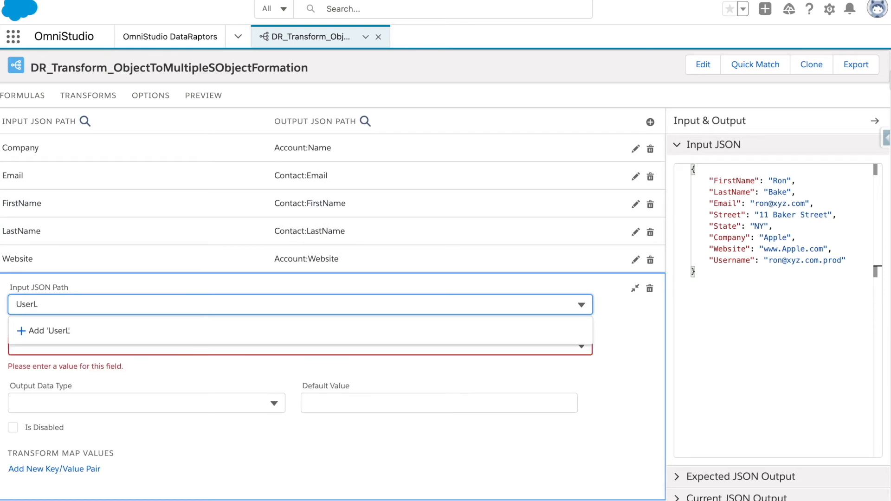
pyautogui.write(':')
pyautogui.hotkey('ctrl', 'a')
pyautogui.press('BackSpace')
pyautogui.write('User')
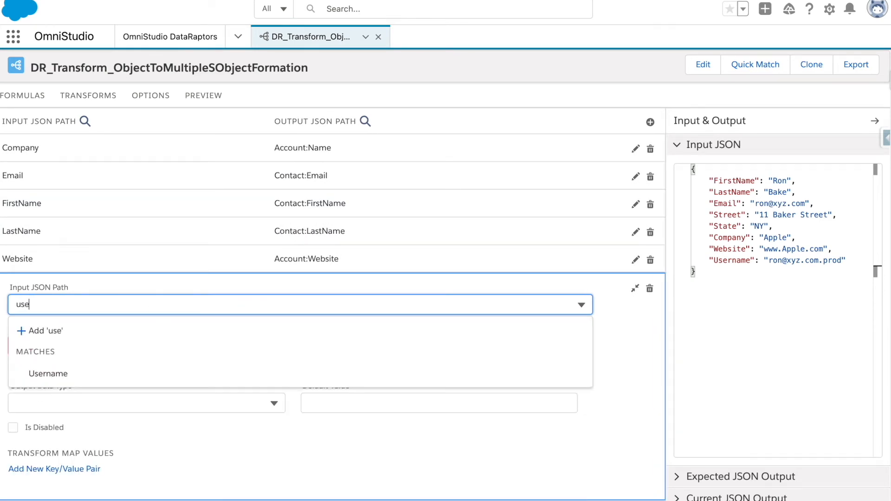
pyautogui.click(131, 370)
# Set the Username mapping's output to the new path User:Username.
pyautogui.click(100, 327)
pyautogui.write('Username')
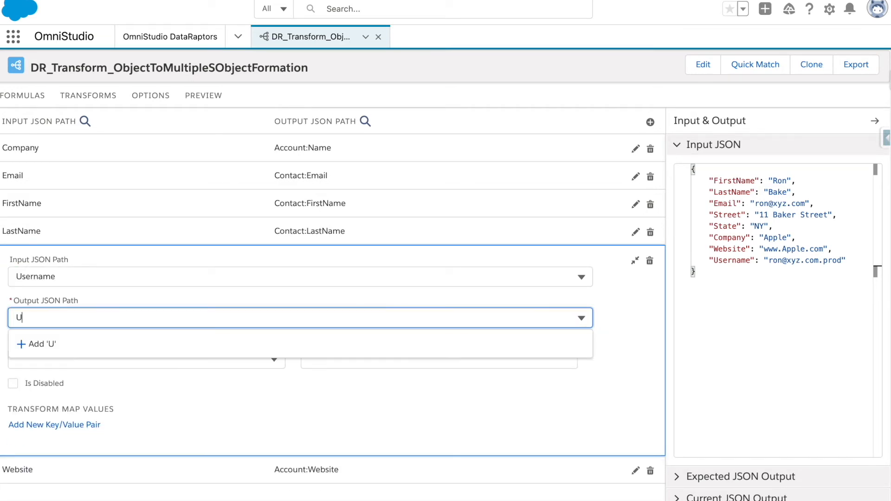
pyautogui.write(':UserNa')
pyautogui.press('BackSpace')
pyautogui.press('BackSpace')
pyautogui.write('name')
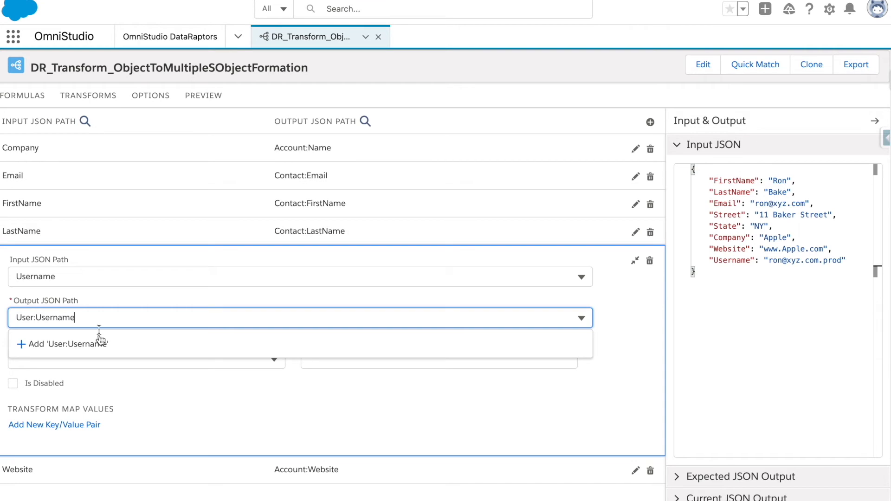
pyautogui.click(95, 349)
# Add a second mapping from the input path Email to the new output path User:Email.
pyautogui.click(651, 122)
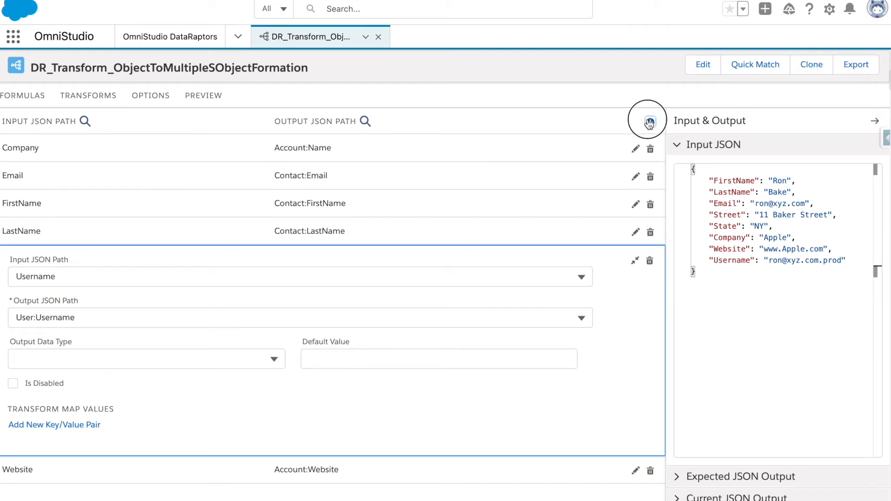
pyautogui.write('email')
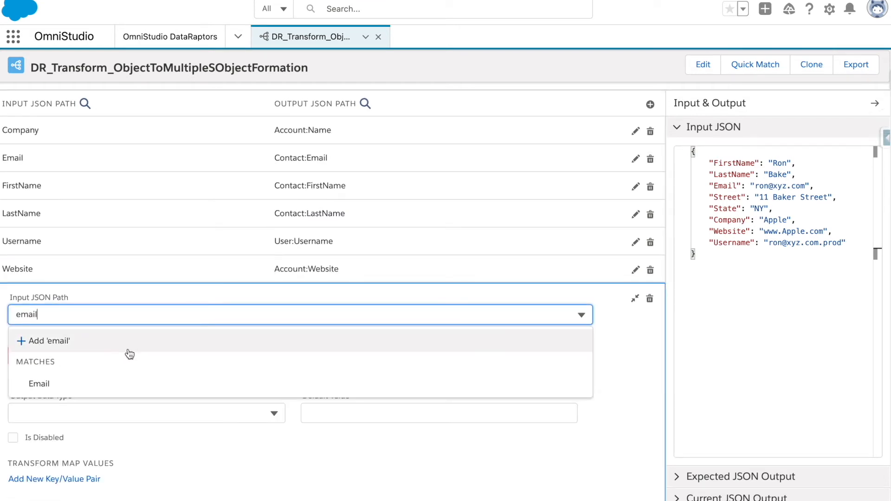
pyautogui.click(108, 384)
pyautogui.click(93, 217)
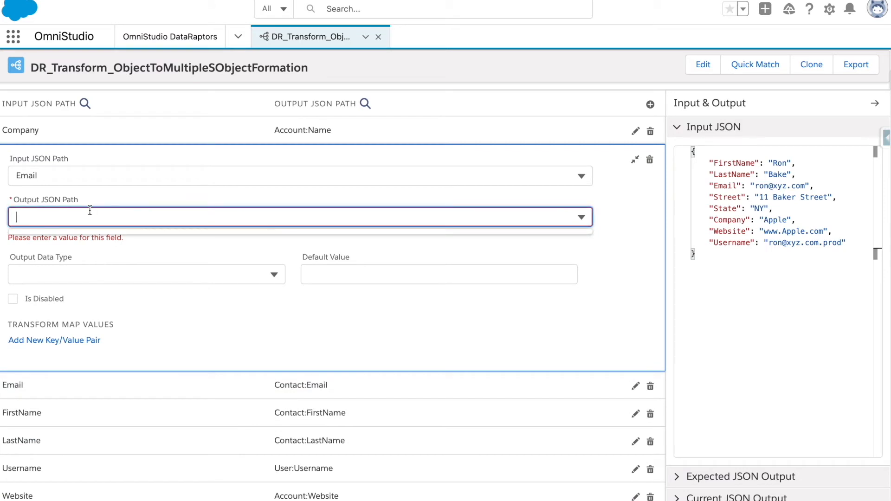
pyautogui.write('User:Email')
pyautogui.click(187, 260)
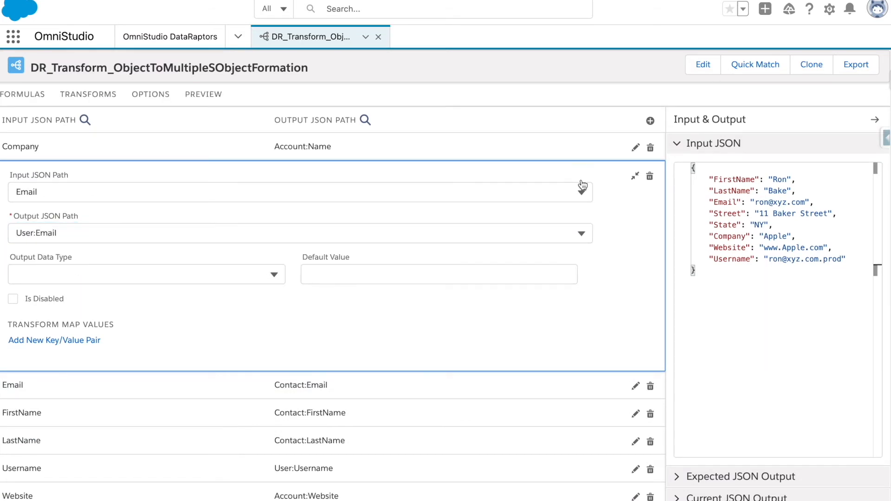
# Add a second mapping from the input path FirstName to the output path User:FirstName and collapse it.
pyautogui.click(651, 122)
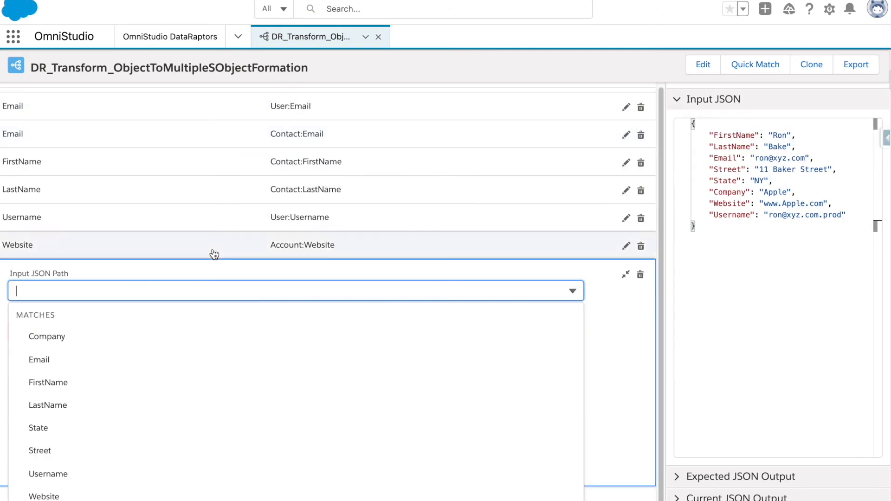
pyautogui.write('User')
pyautogui.hotkey('ctrl', 'a')
pyautogui.write('Fi')
pyautogui.click(103, 378)
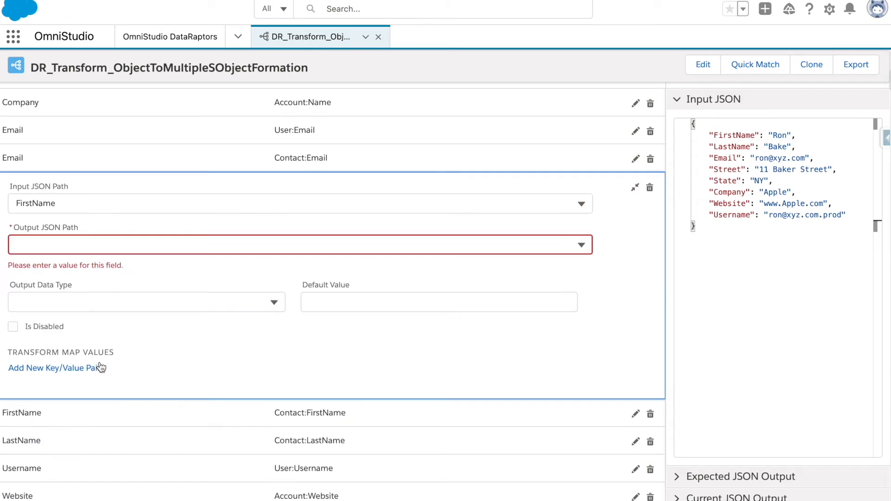
pyautogui.click(83, 246)
pyautogui.write('User')
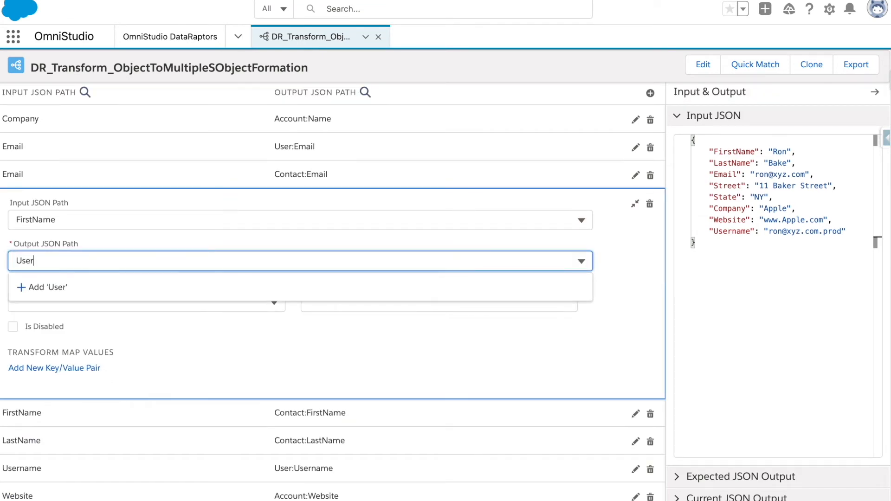
pyautogui.write(':FirstName')
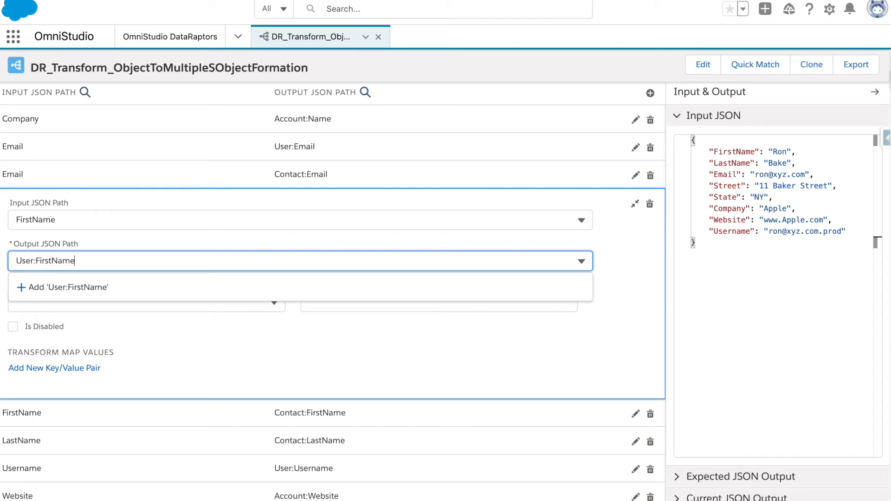
pyautogui.hotkey('ctrl', 'a')
pyautogui.hotkey('ctrl', 'c')
pyautogui.click(629, 210)
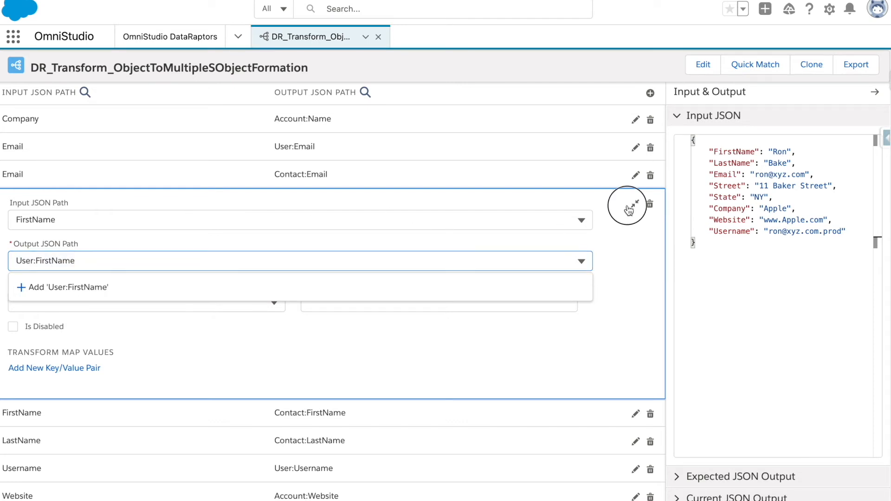
# Add another mapping from the input path LastName to the output path User:LastName.
pyautogui.click(650, 93)
pyautogui.hotkey('ctrl', 'v')
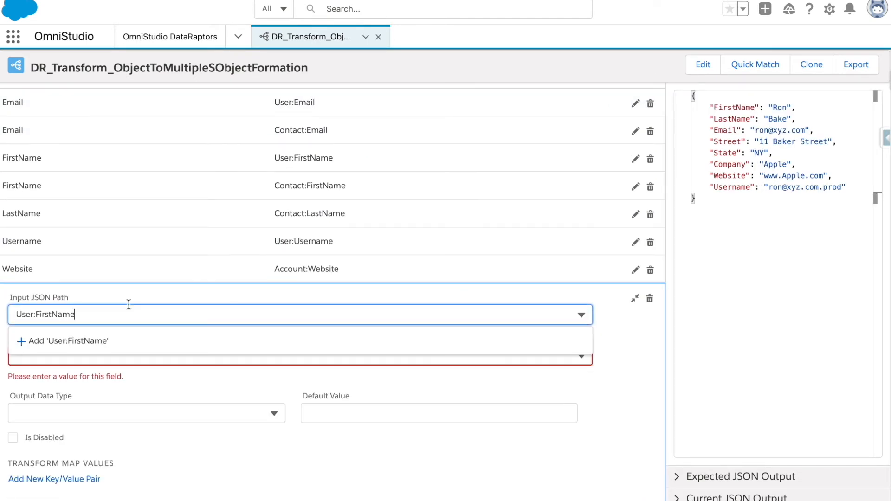
pyautogui.doubleClick(55, 321)
pyautogui.click(56, 319)
pyautogui.doubleClick(56, 319)
pyautogui.write('last')
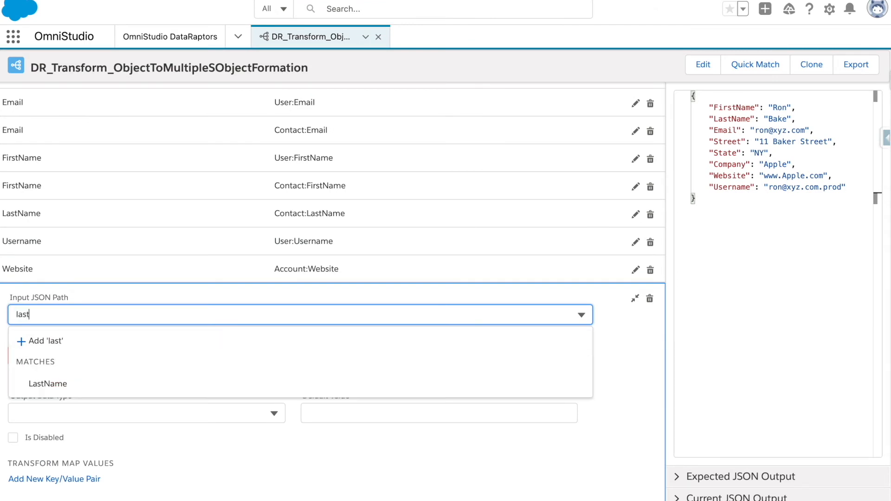
pyautogui.click(48, 384)
pyautogui.click(68, 271)
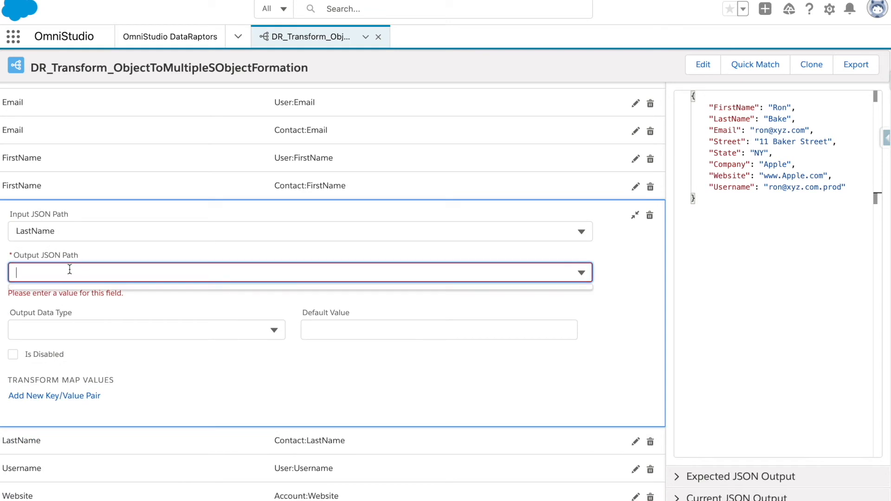
pyautogui.write('U')
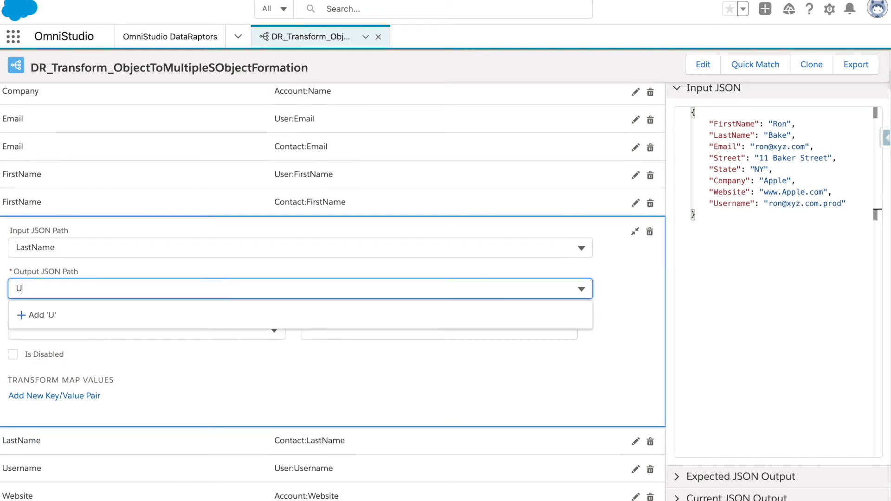
pyautogui.write('ser:lastName')
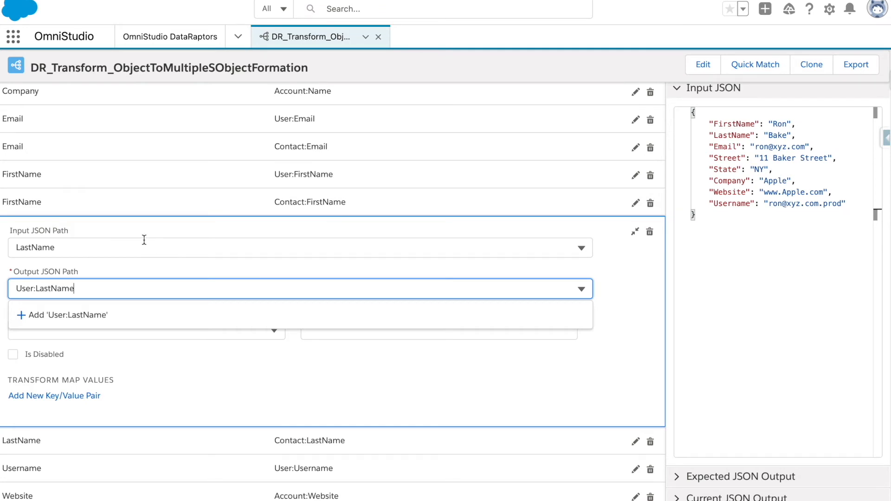
pyautogui.click(144, 240)
pyautogui.click(139, 223)
# Add a mapping from the input path Street to the new output path Account:Street.
pyautogui.scroll(2, 279, 241)
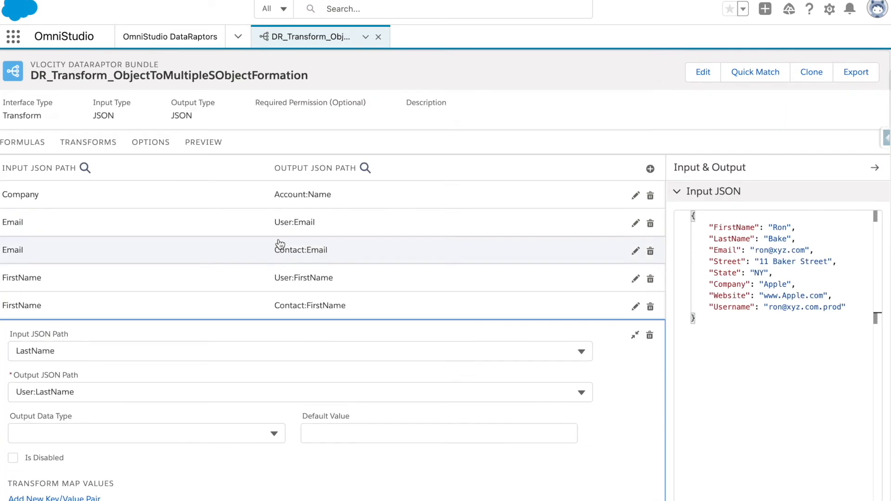
pyautogui.click(650, 170)
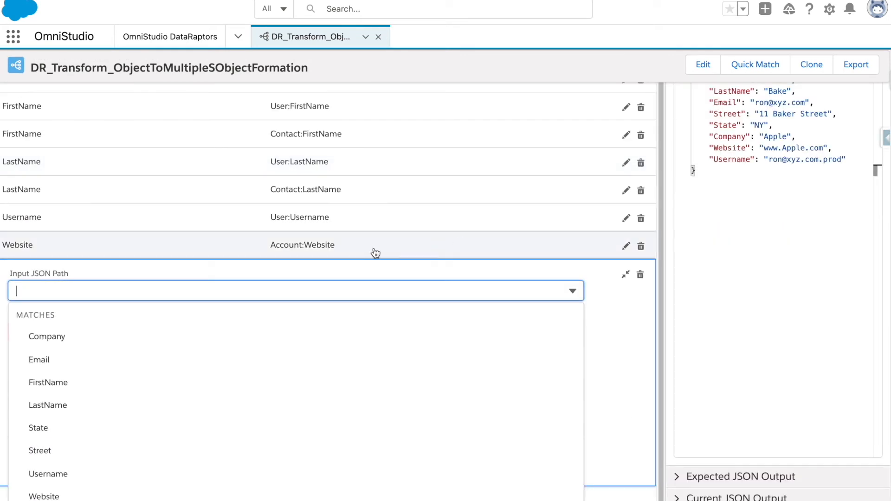
pyautogui.write('Ac')
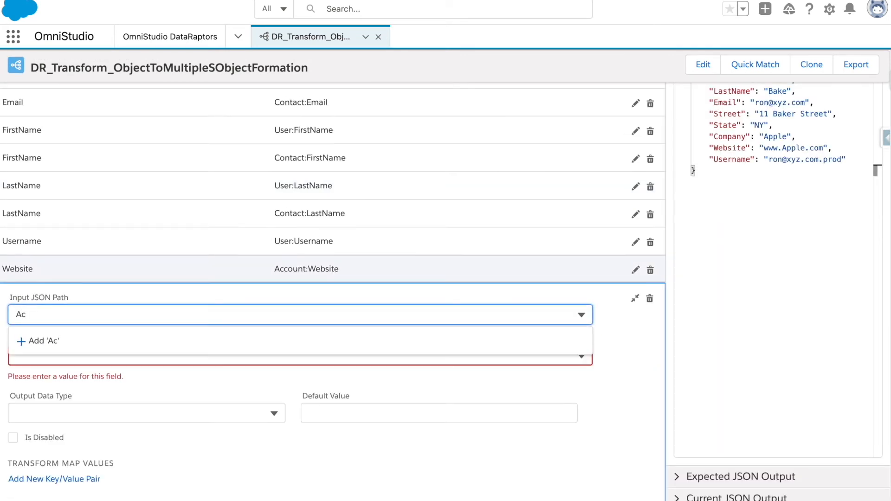
pyautogui.write('count:')
pyautogui.hotkey('ctrl', 'a')
pyautogui.write('stt')
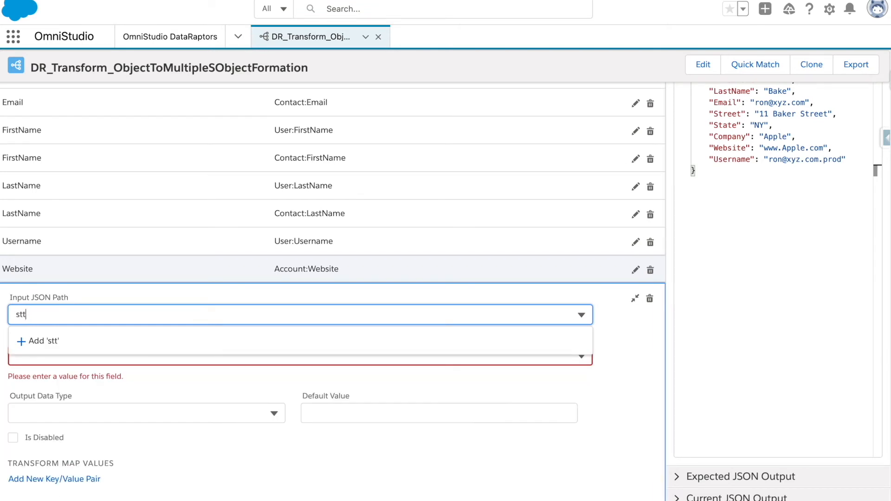
pyautogui.press('BackSpace')
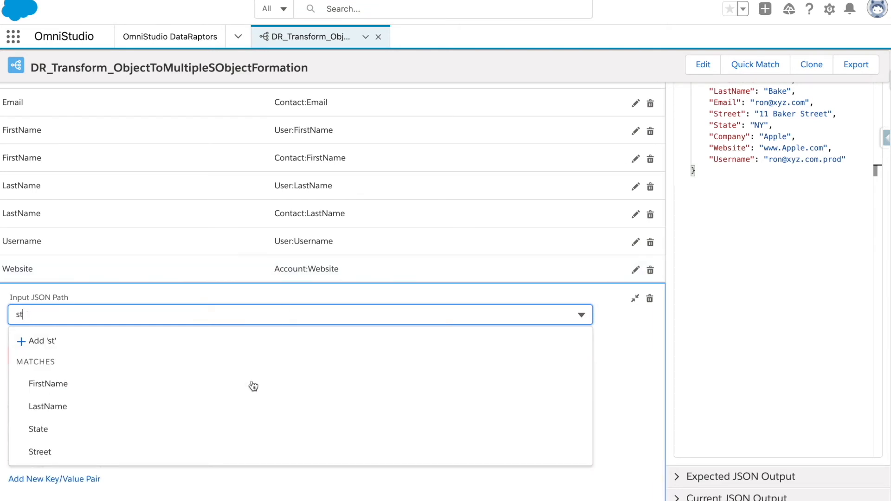
pyautogui.click(175, 452)
pyautogui.click(112, 303)
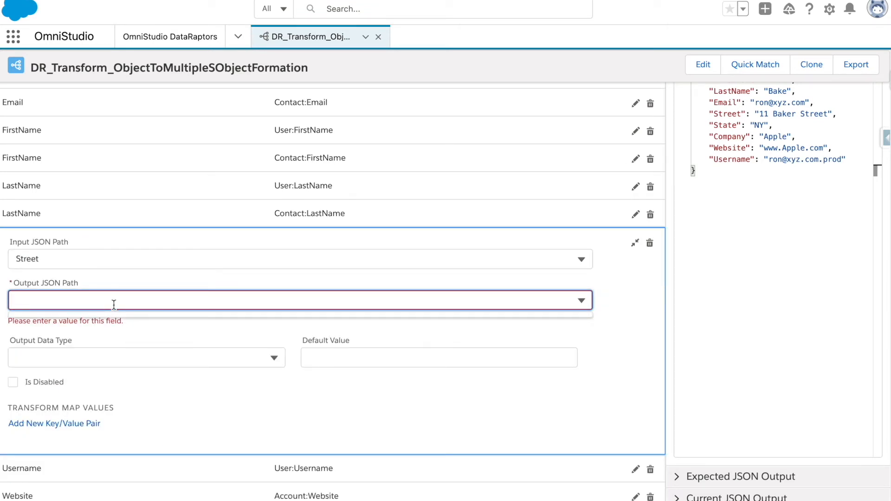
pyautogui.write('Account:Street')
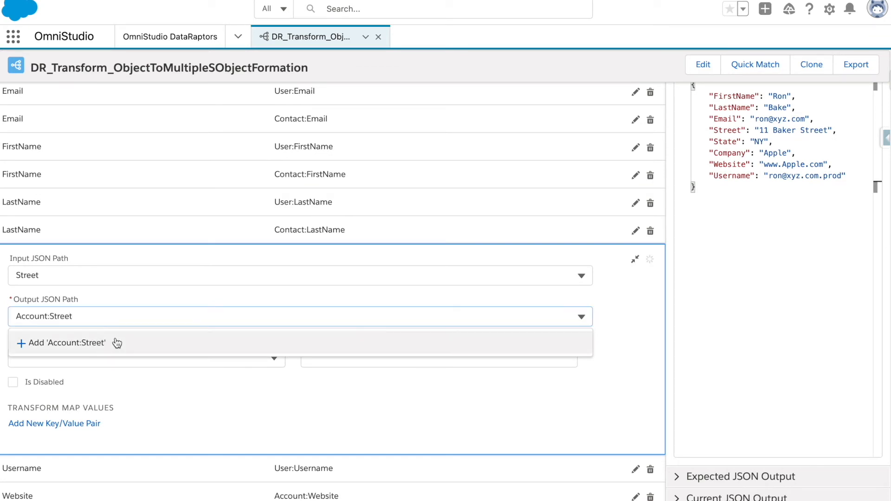
pyautogui.click(116, 343)
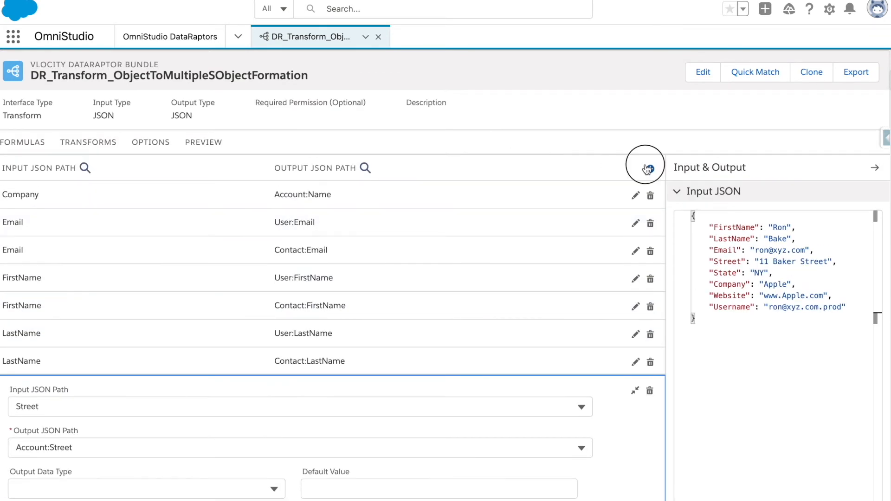
# Add a second mapping from the input path Street to the new output path Contact:Street.
pyautogui.click(642, 163)
pyautogui.write('str')
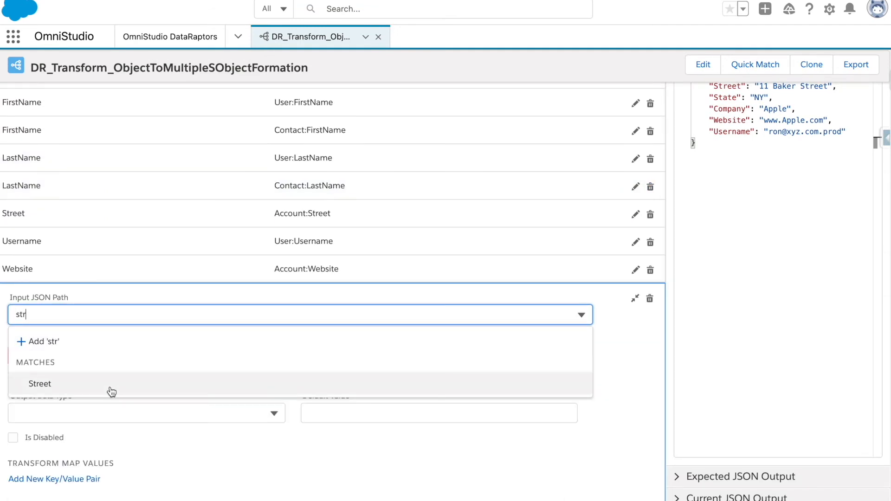
pyautogui.click(96, 384)
pyautogui.click(74, 273)
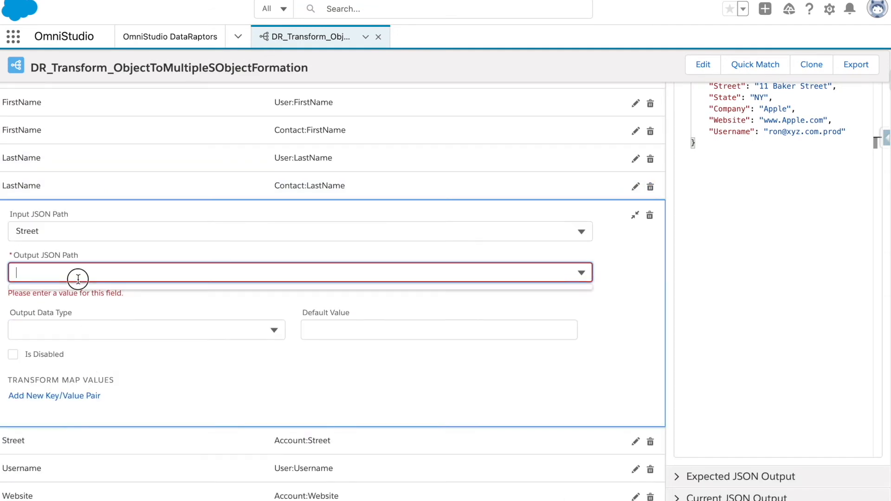
pyautogui.write('Conta')
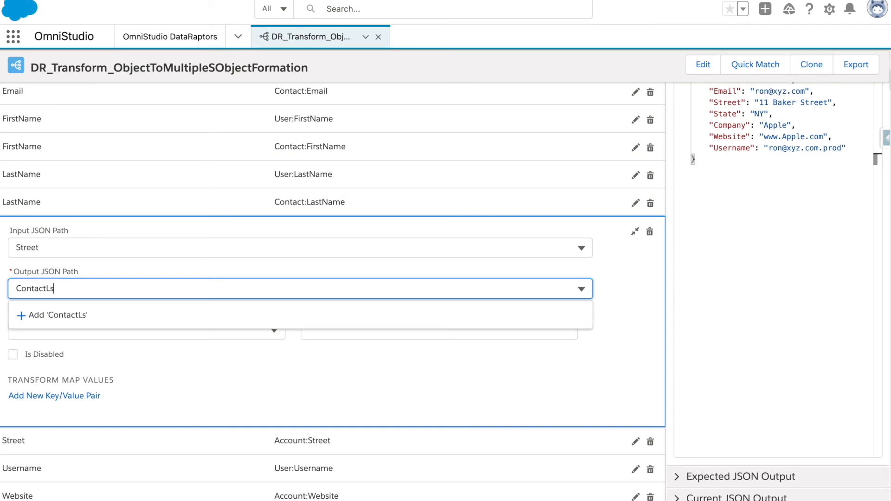
pyautogui.write('ct:Street')
pyautogui.click(72, 317)
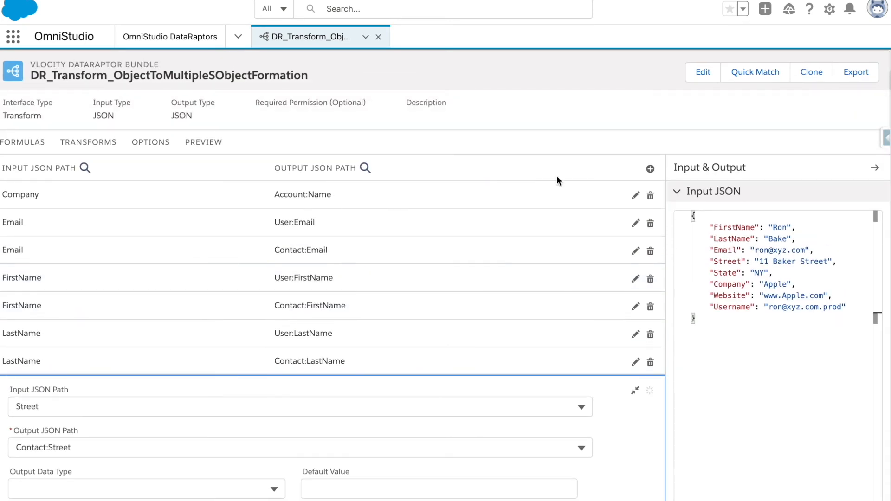
# Add a mapping from the input path State to the new output path Account:State.
pyautogui.click(651, 168)
pyautogui.write('A')
pyautogui.press('BackSpace')
pyautogui.write('Stat')
pyautogui.click(139, 384)
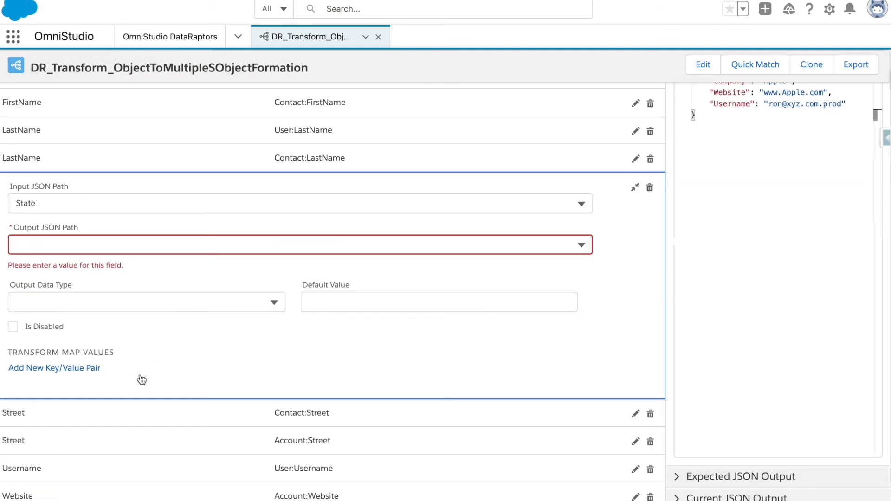
pyautogui.click(89, 245)
pyautogui.write('Ac')
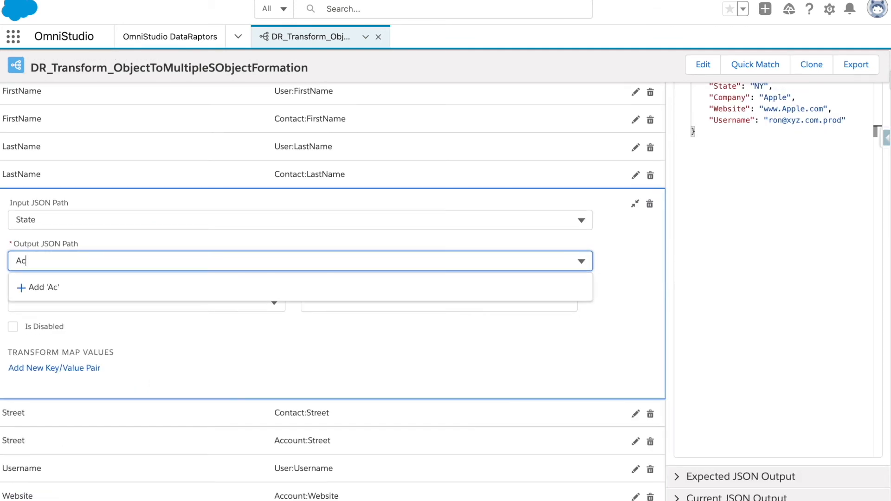
pyautogui.write('count:State')
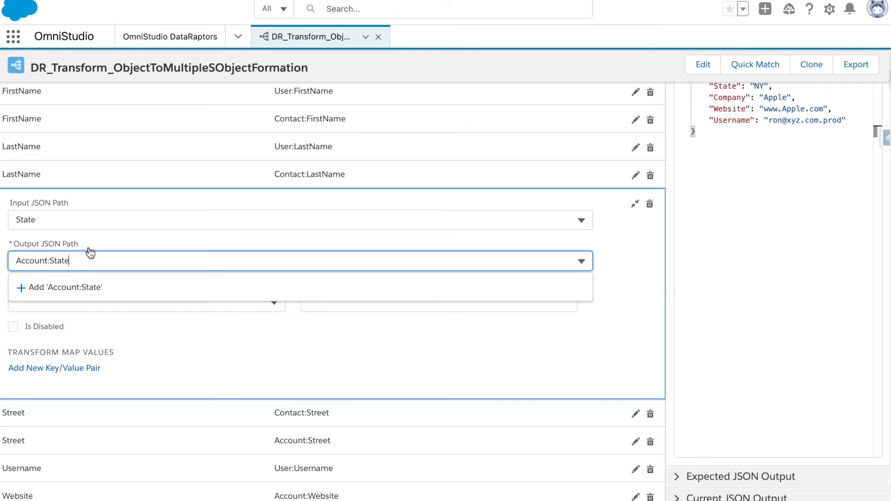
pyautogui.click(83, 287)
pyautogui.scroll(5, 646, 130)
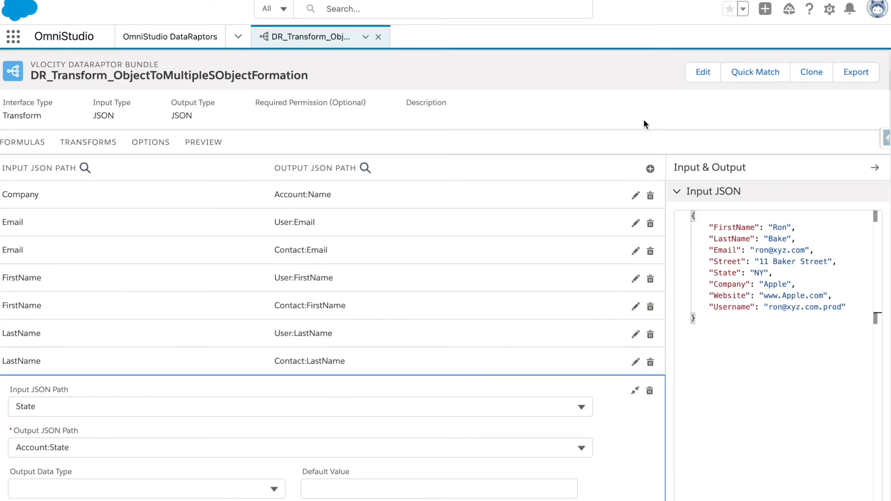
# Add a second mapping from the input path State to the new output path Contact:State.
pyautogui.click(651, 170)
pyautogui.write('State')
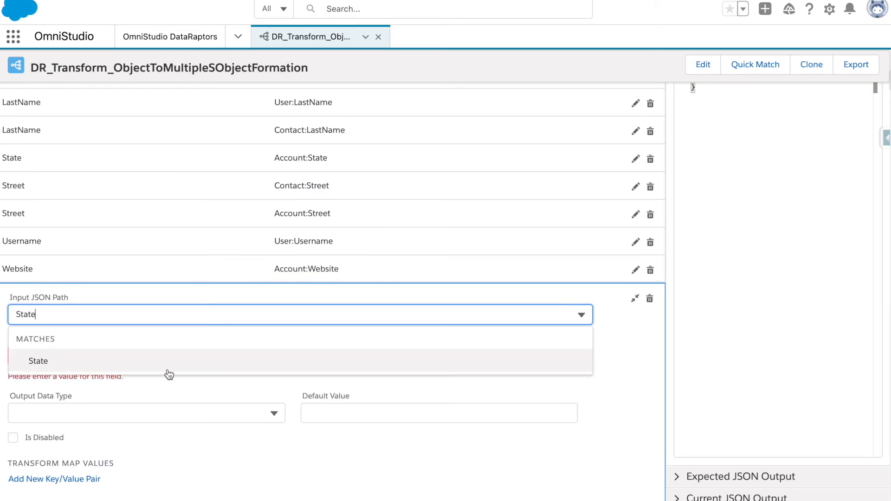
pyautogui.click(169, 373)
pyautogui.click(74, 223)
pyautogui.write('Co')
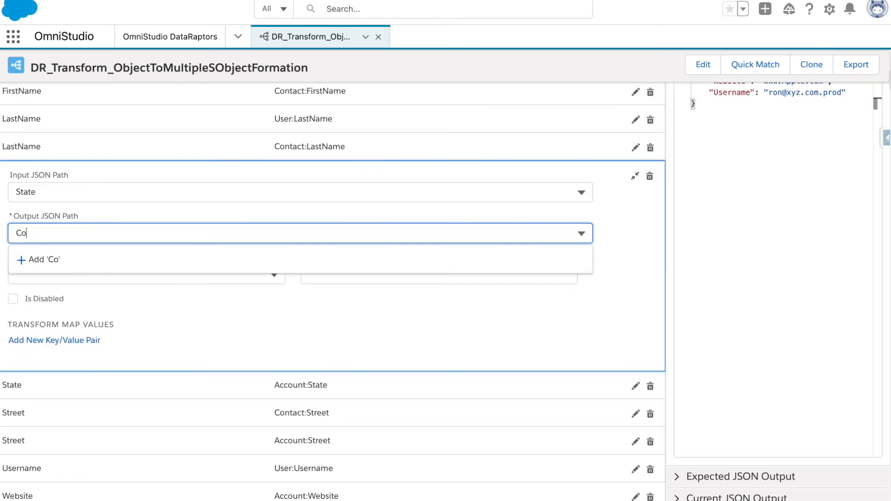
pyautogui.write('ntact:State')
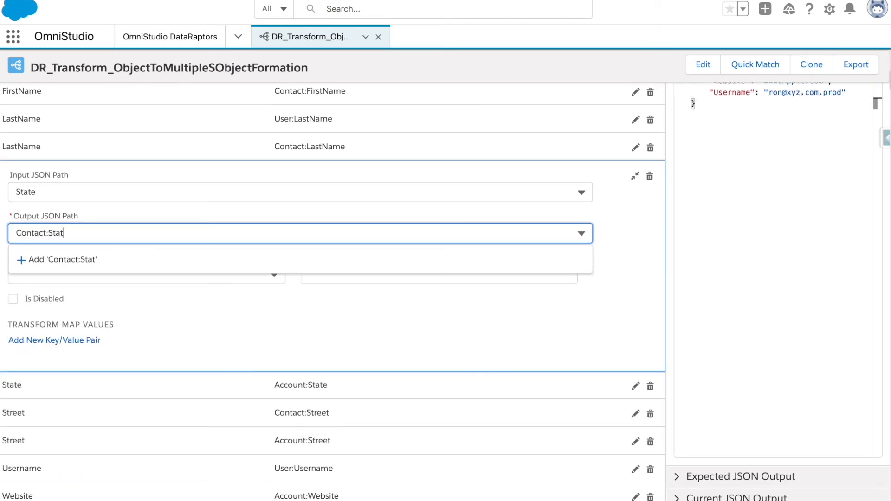
pyautogui.click(85, 259)
# Examine the Contact, Account and User blocks in the current JSON output.
pyautogui.scroll(2, 155, 297)
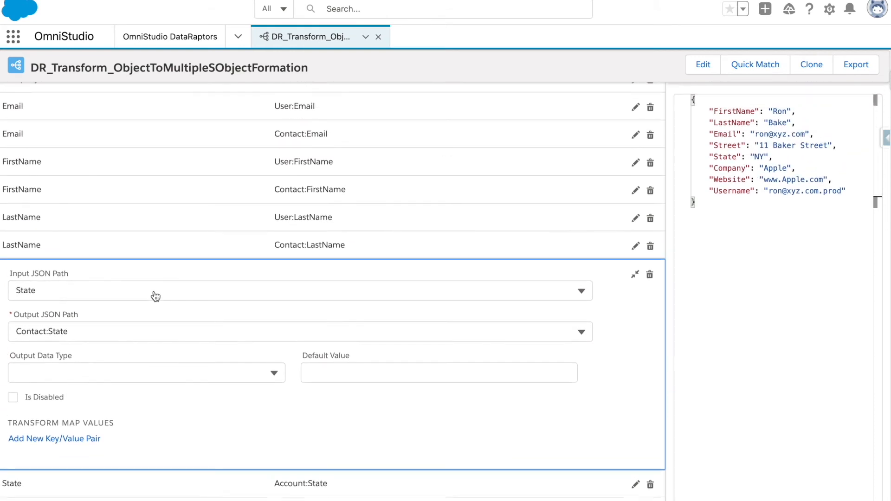
pyautogui.scroll(3, 450, 273)
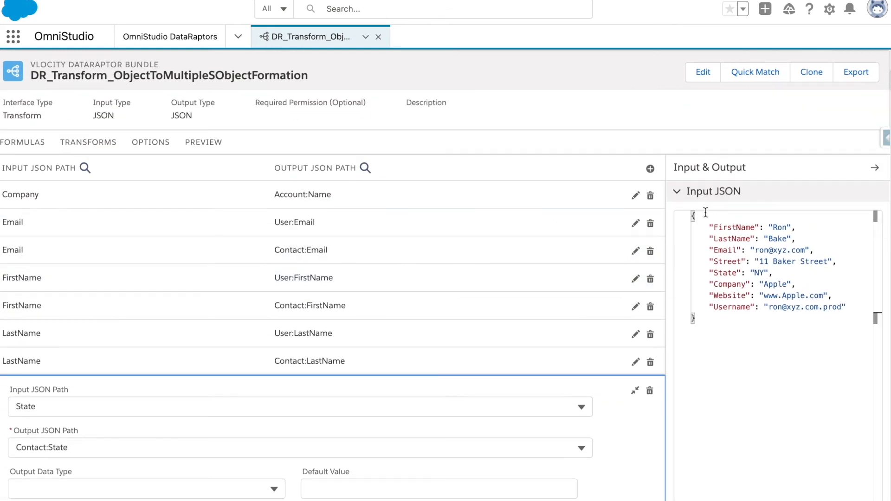
pyautogui.click(684, 191)
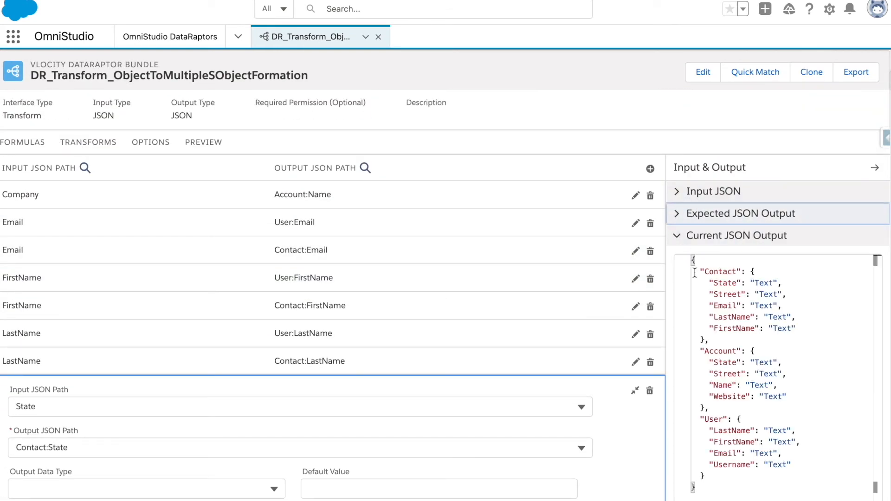
pyautogui.moveTo(705, 272); pyautogui.dragTo(709, 339)
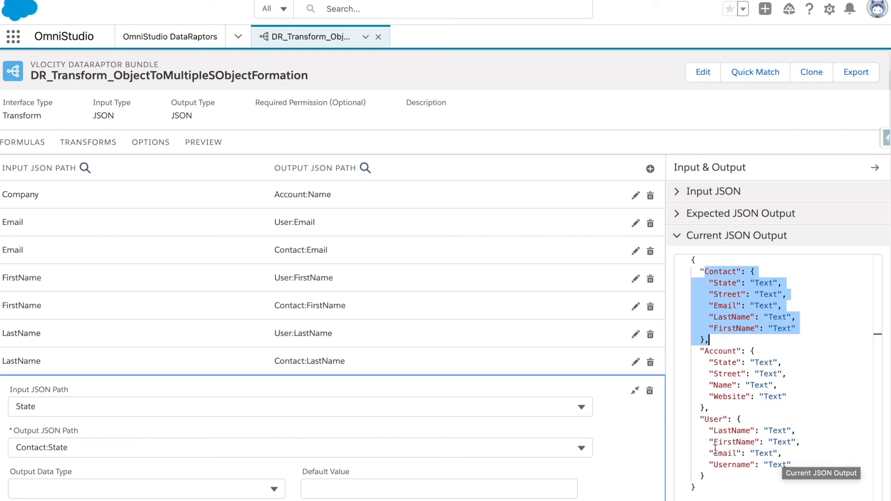
pyautogui.click(726, 477)
# Execute the transform in preview with the sample input and review the User, Account and Contact objects in the response.
pyautogui.click(220, 143)
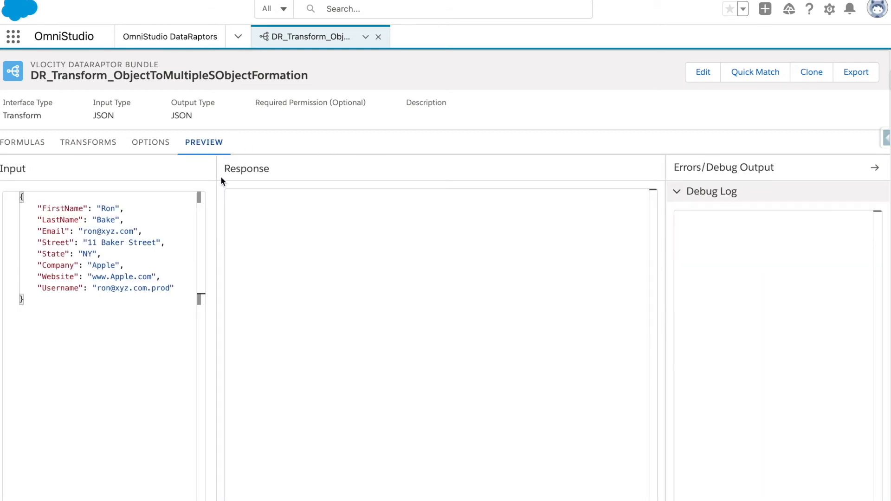
pyautogui.scroll(-2, 213, 379)
pyautogui.click(191, 494)
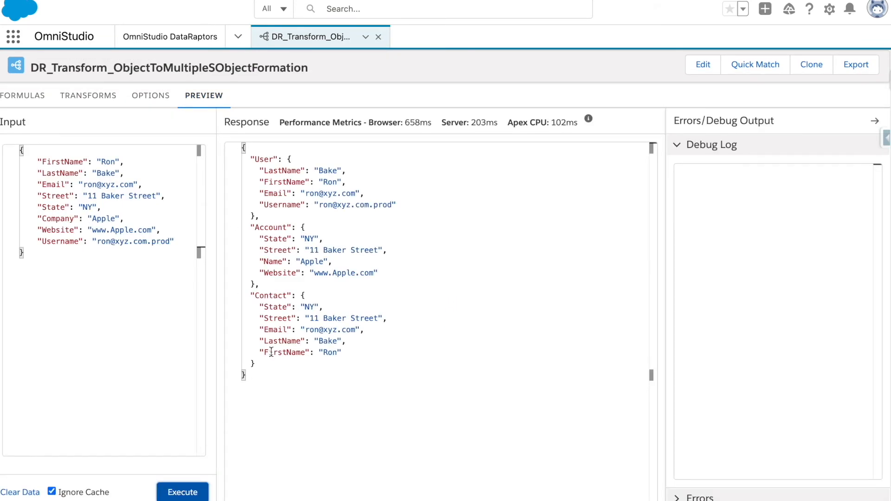
pyautogui.moveTo(310, 170); pyautogui.dragTo(244, 126)
pyautogui.click(334, 382)
# Return to the transform mappings and inspect the Company to Account:Name mapping against the Account block of the output.
pyautogui.click(103, 97)
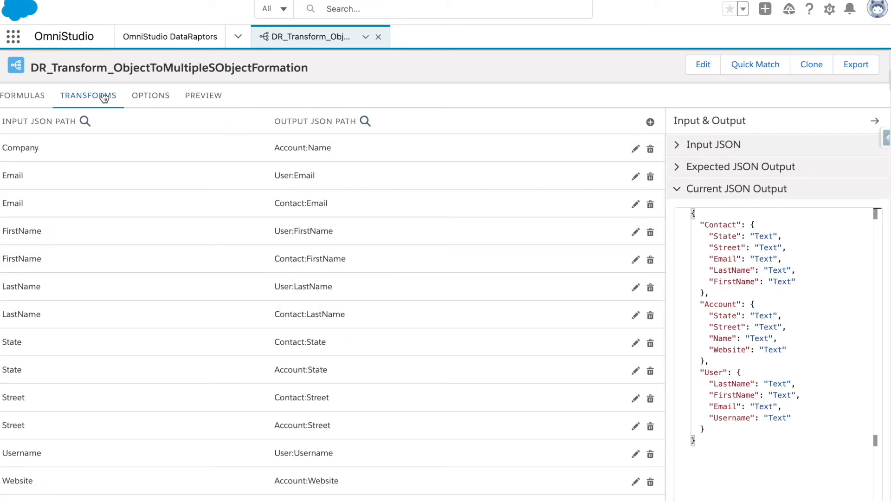
pyautogui.click(115, 149)
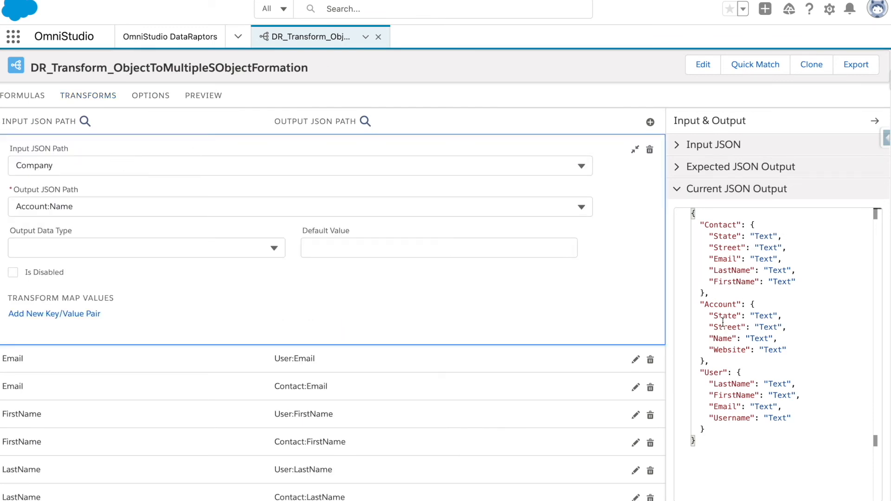
pyautogui.doubleClick(720, 305)
pyautogui.click(635, 150)
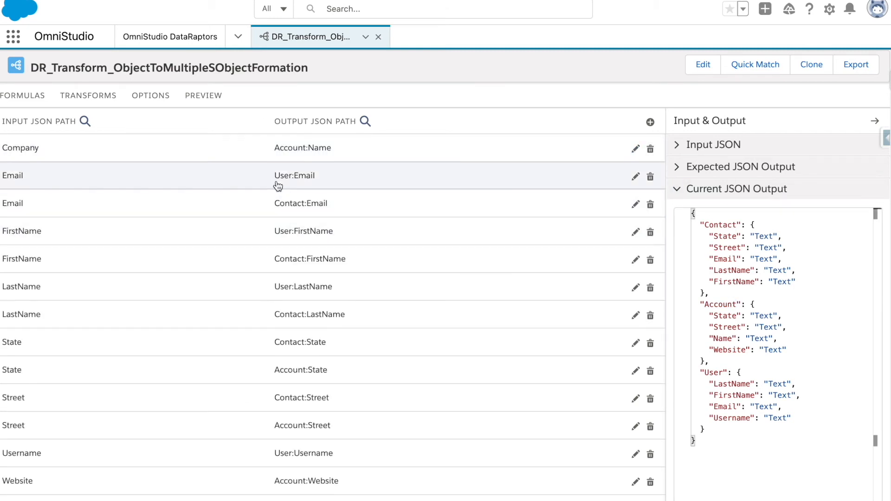
# Change the output path of the Contact:Email mapping to Account:Contact:Email.
pyautogui.click(295, 205)
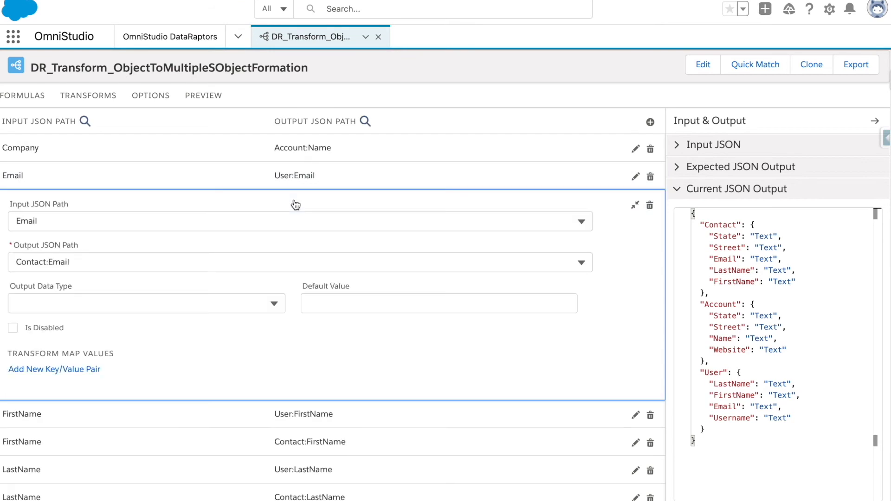
pyautogui.click(153, 260)
pyautogui.press('Home')
pyautogui.write('Account:')
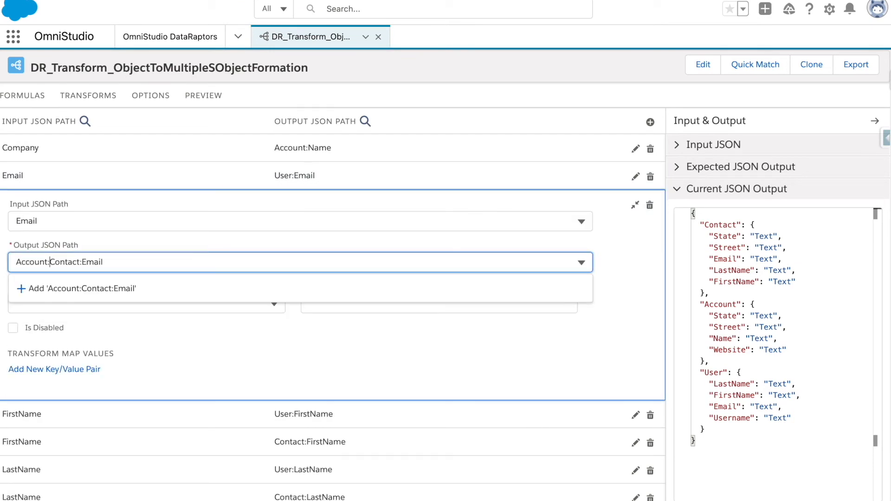
pyautogui.click(167, 248)
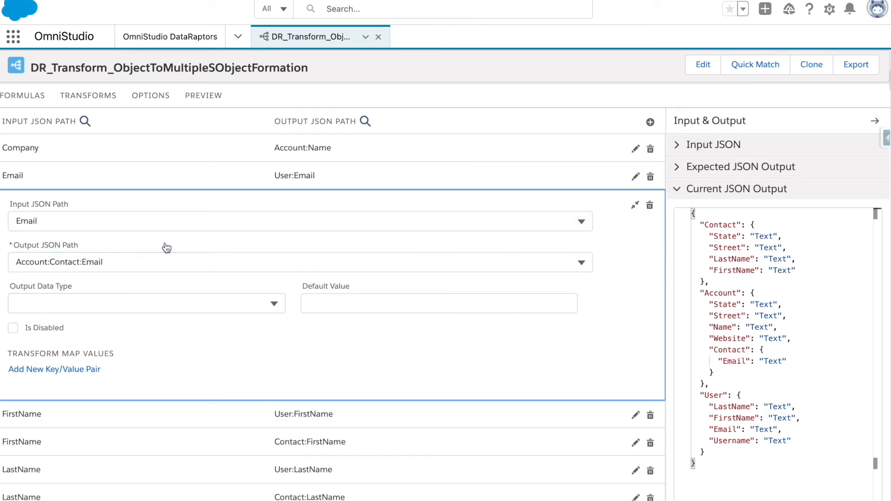
pyautogui.click(52, 264)
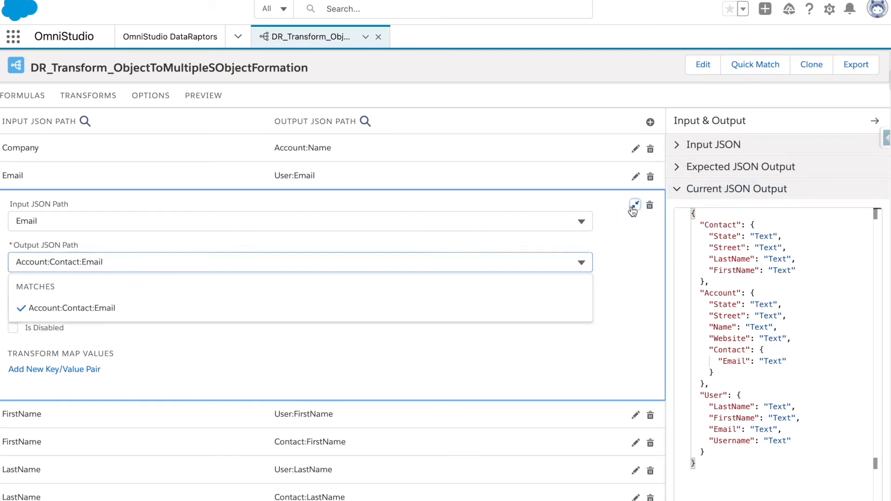
pyautogui.click(635, 205)
# Change the output path of the Contact:FirstName mapping to Account:Contact:FirstName.
pyautogui.click(341, 257)
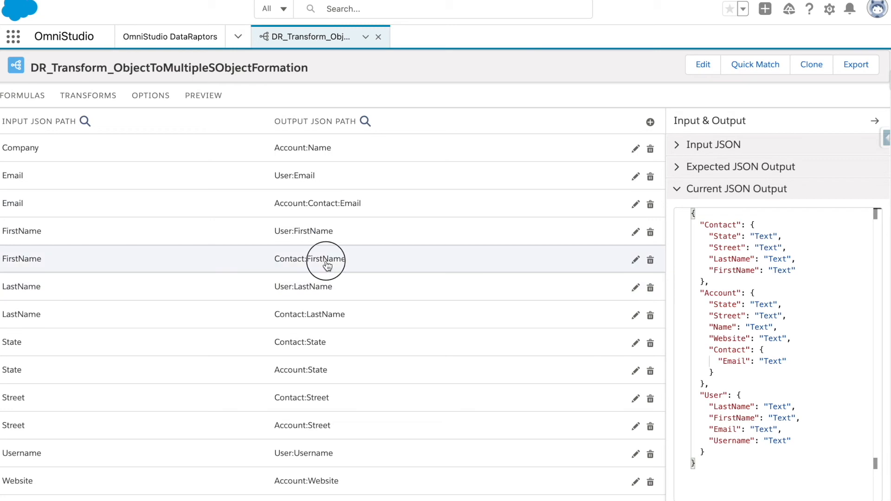
pyautogui.click(66, 318)
pyautogui.press('Home')
pyautogui.write('Account:')
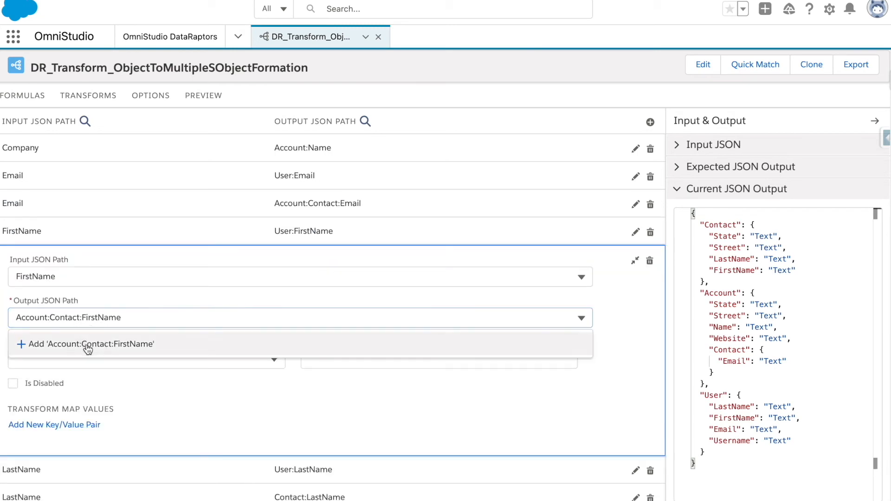
pyautogui.click(69, 346)
pyautogui.click(635, 261)
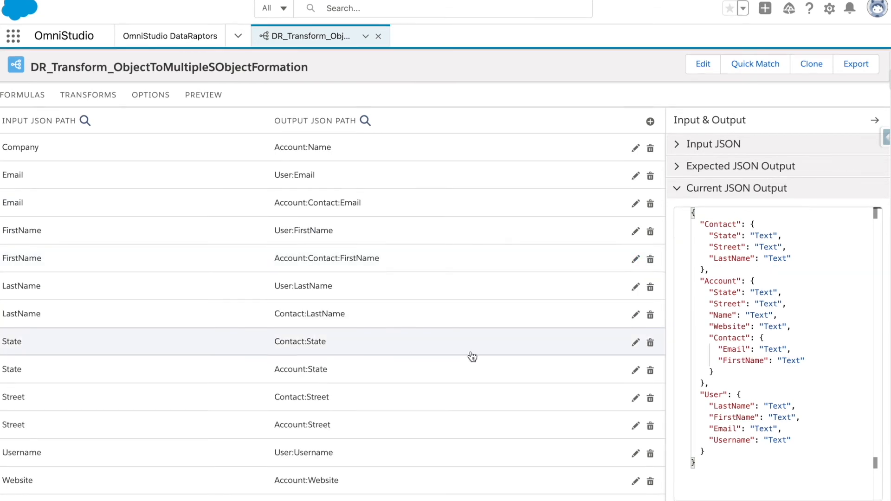
# Change the output path of the Contact:LastName mapping to Account:Contact:LastName.
pyautogui.click(354, 320)
pyautogui.click(97, 367)
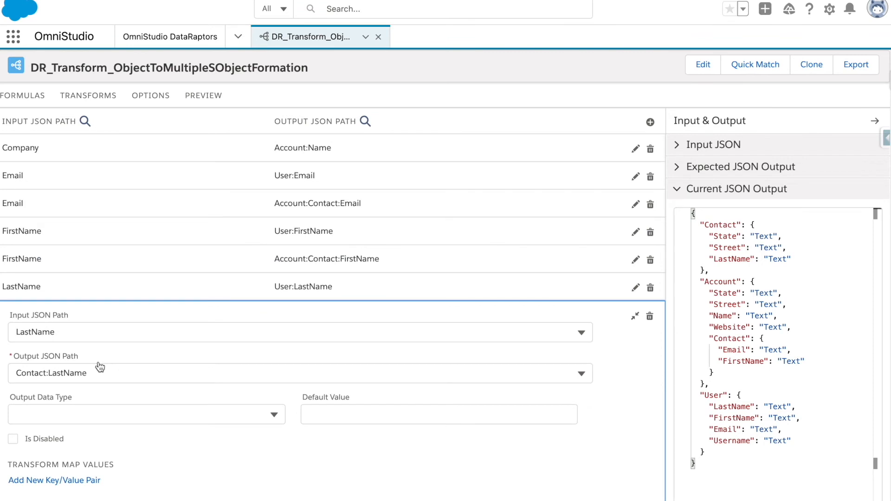
pyautogui.press('Home')
pyautogui.write('Account:')
pyautogui.click(139, 397)
pyautogui.click(634, 318)
# Change the output path of the Contact:State mapping to Account:Contact:State.
pyautogui.click(340, 346)
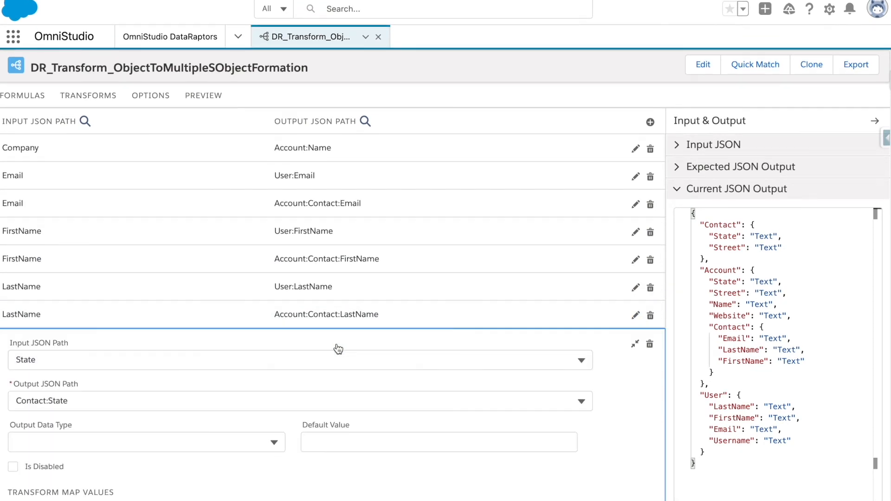
pyautogui.click(165, 367)
pyautogui.click(119, 338)
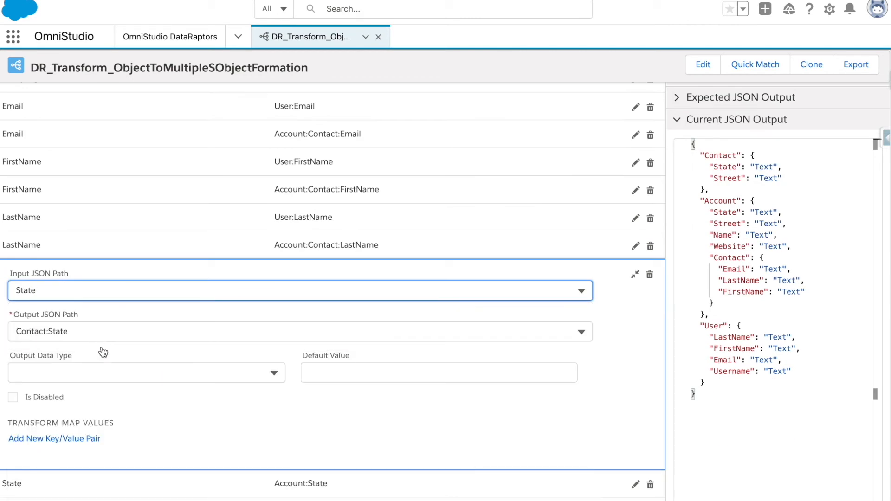
pyautogui.click(93, 332)
pyautogui.press('Home')
pyautogui.write('Account:')
pyautogui.click(93, 358)
pyautogui.click(634, 274)
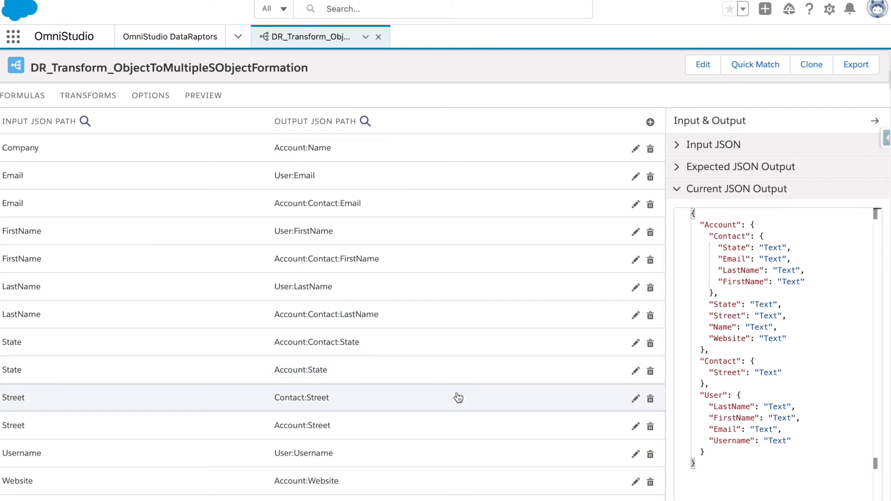
# Change the output path of the Contact:Street mapping to Account:Contact:Street.
pyautogui.click(459, 398)
pyautogui.click(64, 462)
pyautogui.press('Home')
pyautogui.write('Account:')
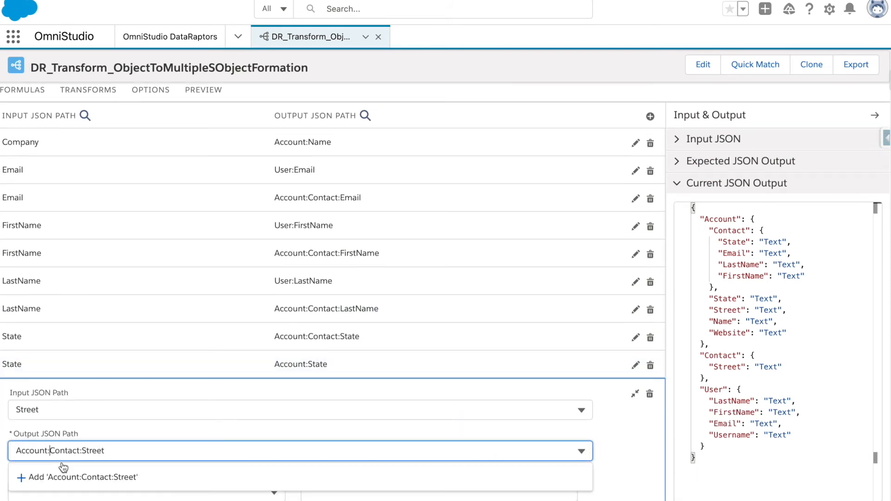
pyautogui.click(63, 474)
pyautogui.click(635, 365)
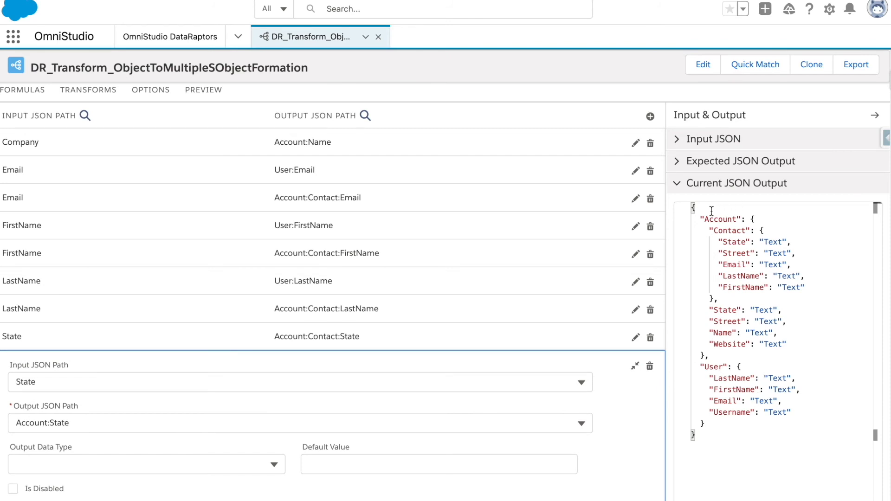
# Examine the Contact node nested under Account, the remaining Account fields and the User block in the current JSON output.
pyautogui.moveTo(704, 221); pyautogui.dragTo(765, 230)
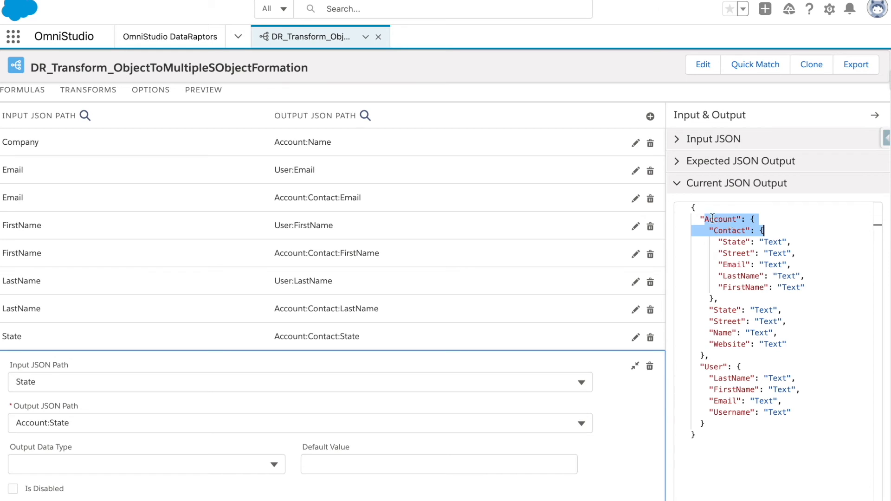
pyautogui.click(735, 231)
pyautogui.moveTo(733, 302); pyautogui.dragTo(709, 230)
pyautogui.moveTo(709, 310); pyautogui.dragTo(762, 353)
pyautogui.moveTo(701, 364); pyautogui.dragTo(727, 412)
# Execute the preview again with the same sample input and review the Account object with its nested Contact in the response.
pyautogui.scroll(3, 628, 320)
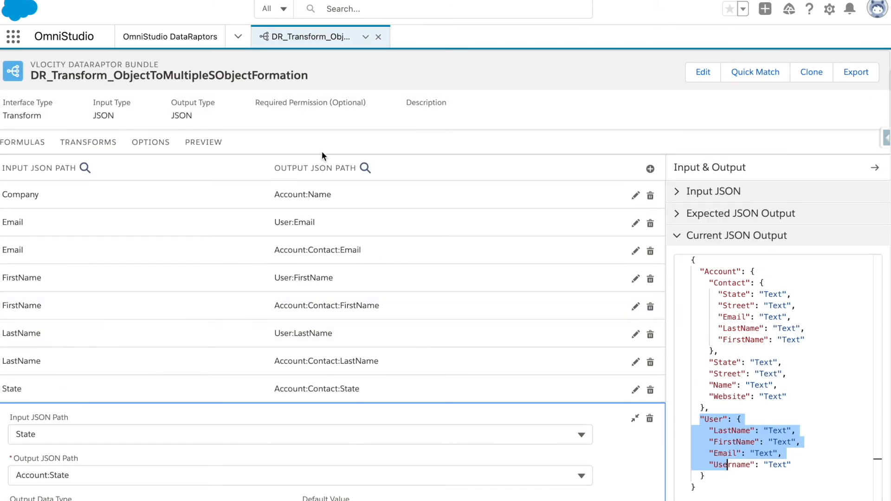
pyautogui.click(204, 142)
pyautogui.scroll(-1, 216, 438)
pyautogui.click(197, 490)
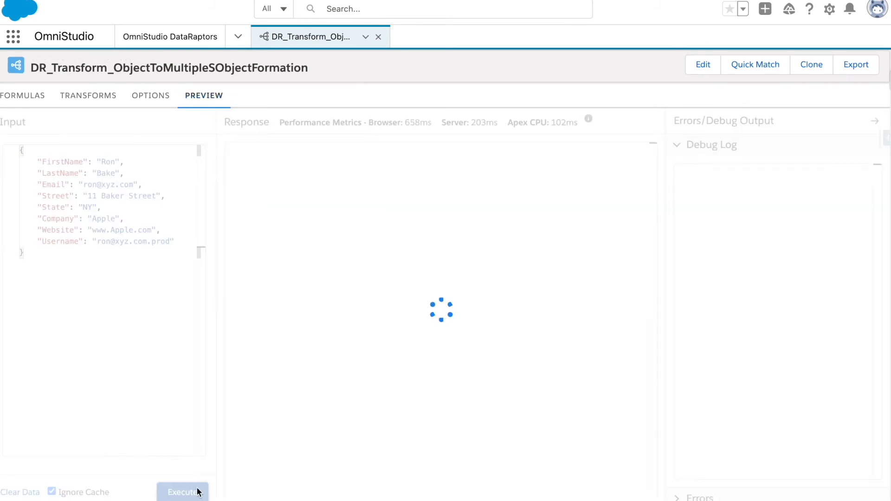
pyautogui.moveTo(254, 227); pyautogui.dragTo(308, 362)
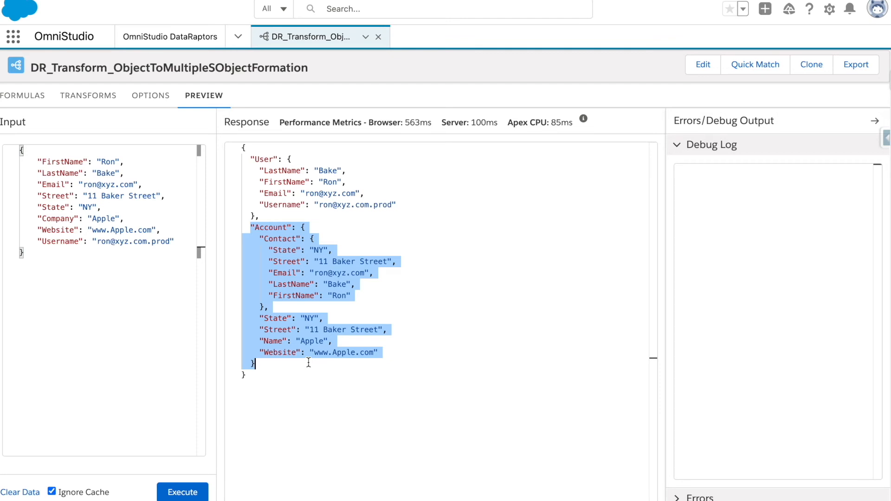
pyautogui.click(62, 254)
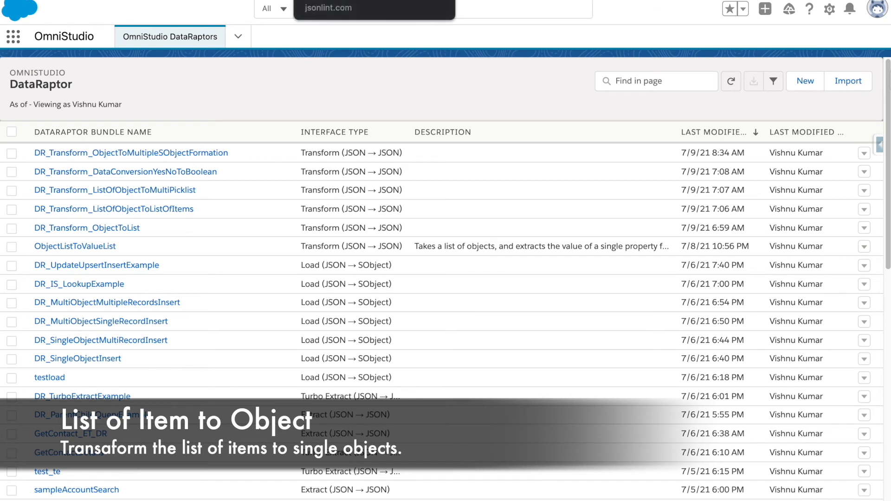
# Switch to the JSONLint page and examine the Fields array and its items in the sample JSON.
pyautogui.click(339, 1)
pyautogui.click(251, 194)
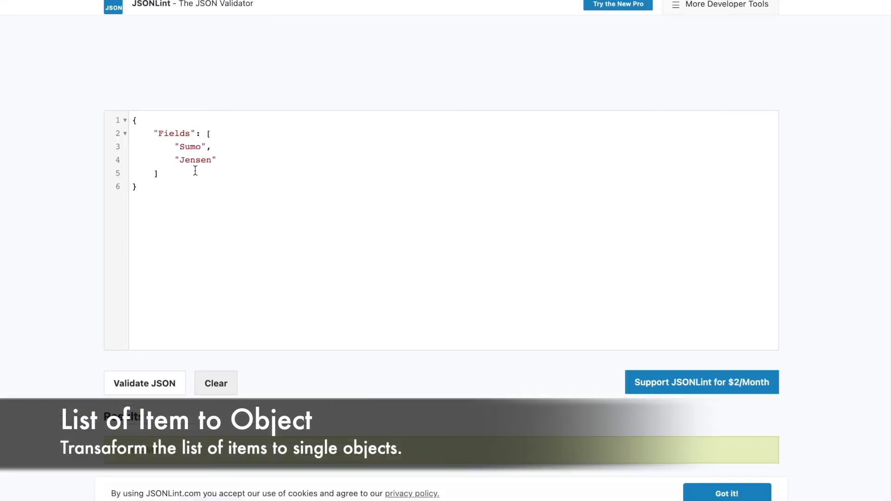
pyautogui.moveTo(160, 132); pyautogui.dragTo(184, 175)
pyautogui.doubleClick(183, 132)
pyautogui.moveTo(176, 148); pyautogui.dragTo(210, 149)
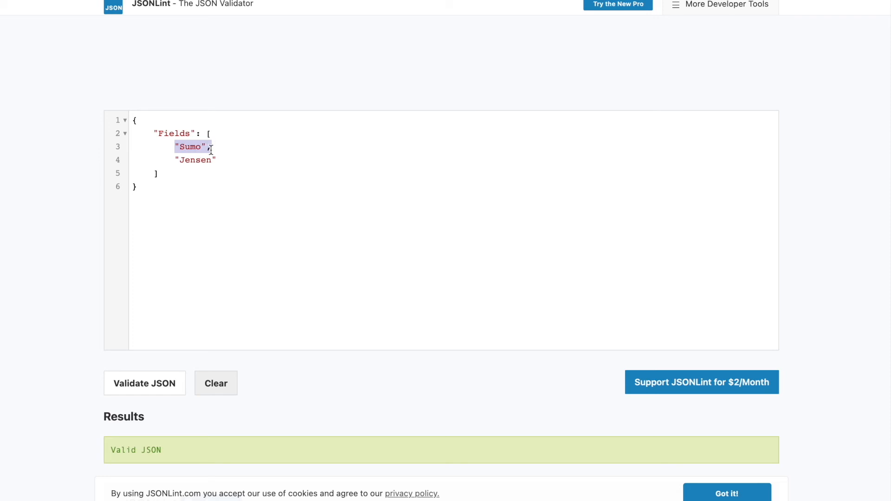
pyautogui.doubleClick(180, 135)
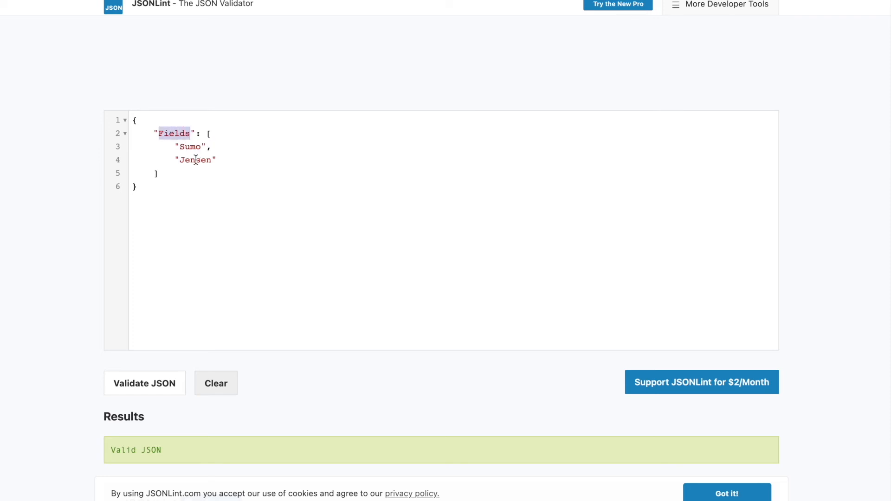
pyautogui.moveTo(217, 159); pyautogui.dragTo(172, 159)
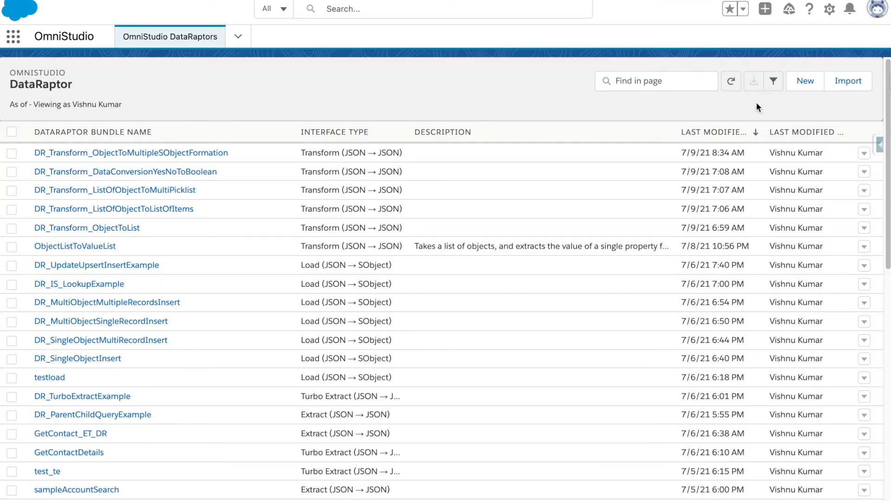
# Create a DataRaptor named DR_Transform_ArrayToKeyValue with interface type Transform and JSON input and output.
pyautogui.click(804, 79)
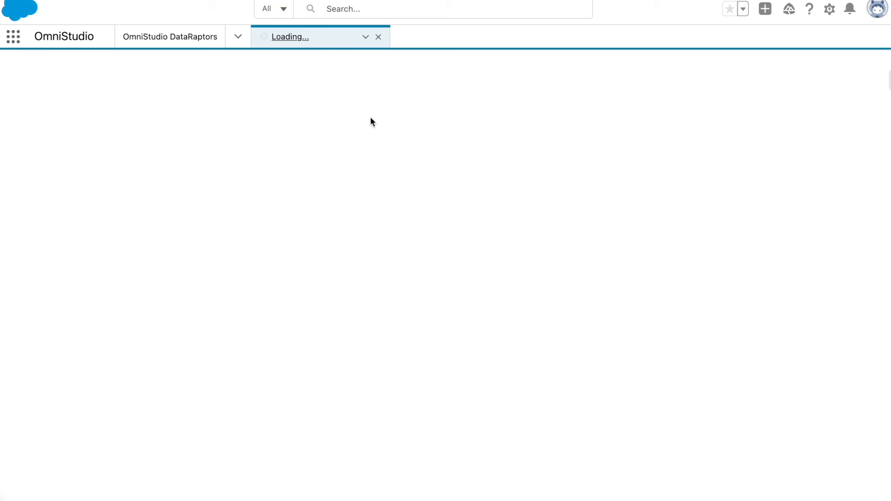
pyautogui.write('Transform_ArrayToKeyValue')
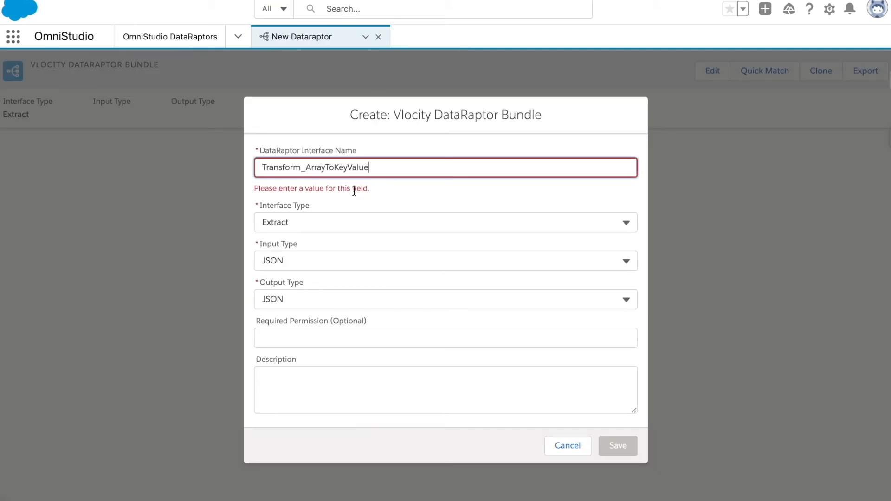
pyautogui.press('Home')
pyautogui.write('DR_')
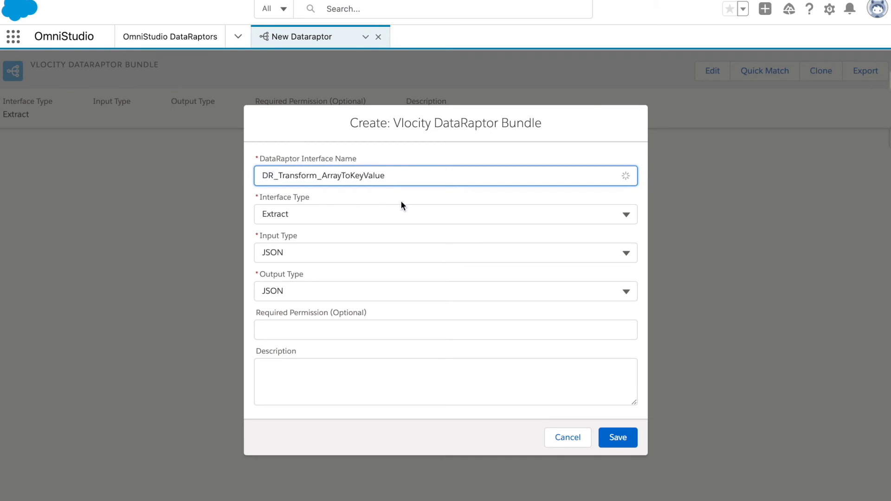
pyautogui.click(371, 215)
pyautogui.click(348, 321)
pyautogui.click(615, 436)
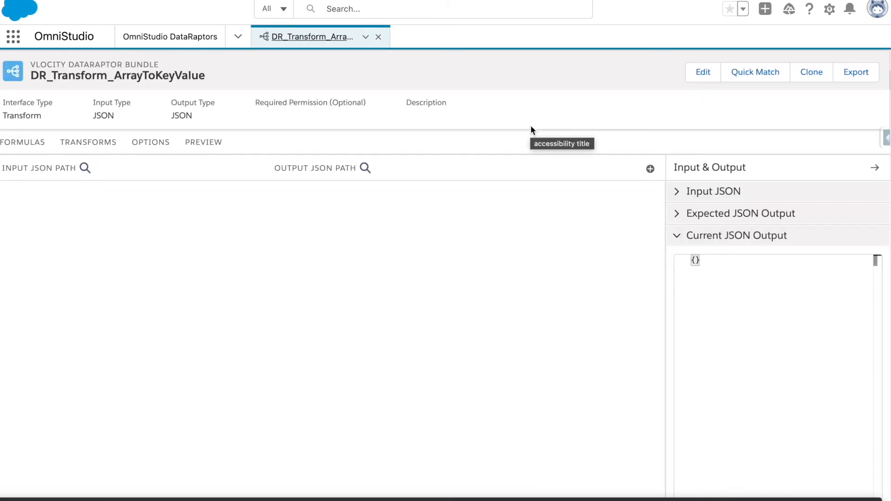
# Copy the sample JSON with the Fields array from the JSONLint page into the DataRaptor's preview input.
pyautogui.click(209, 143)
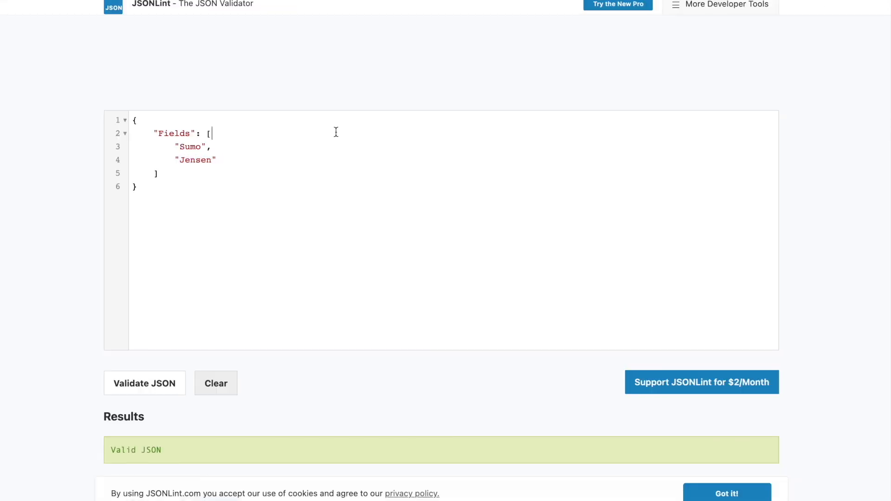
pyautogui.hotkey('ctrl', 'a')
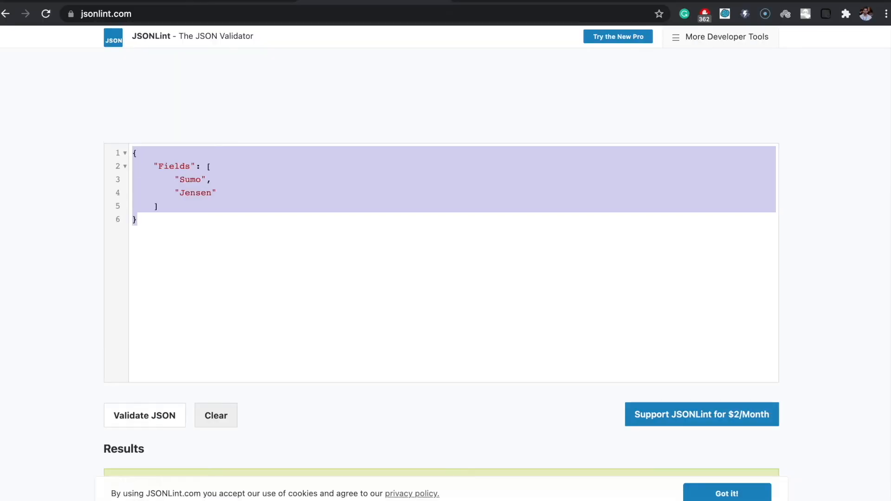
pyautogui.click(490, 2)
pyautogui.click(156, 223)
pyautogui.hotkey('ctrl', 'v')
# Paste the same Fields array sample into the Input JSON of the transform mappings.
pyautogui.click(98, 148)
pyautogui.click(140, 147)
pyautogui.click(91, 145)
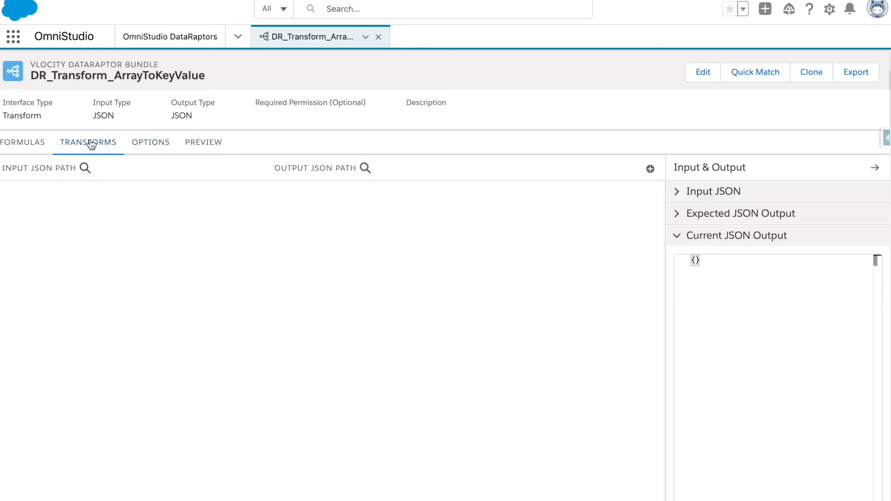
pyautogui.click(723, 192)
pyautogui.click(737, 224)
pyautogui.write('{     "Fields": [         "Sumo",         "Jensen"     ] }')
pyautogui.click(561, 289)
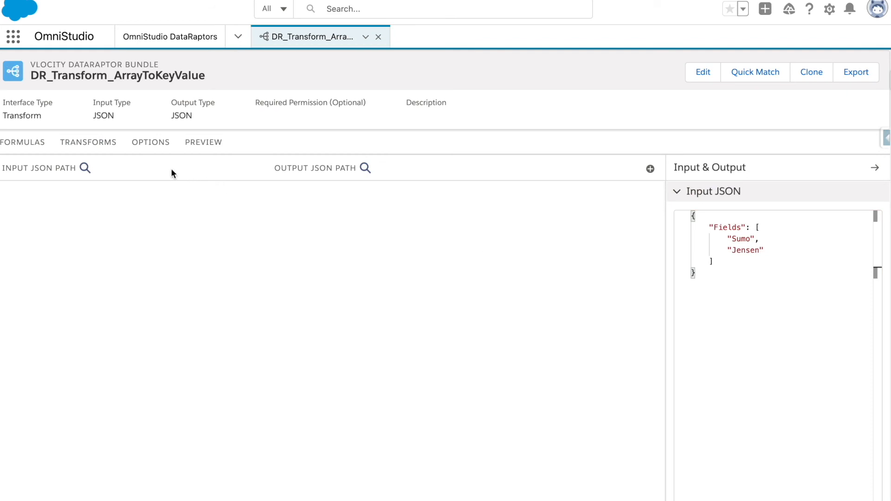
# Examine the Fields key and its two array items in the input JSON.
pyautogui.click(651, 169)
pyautogui.moveTo(760, 238); pyautogui.dragTo(727, 235)
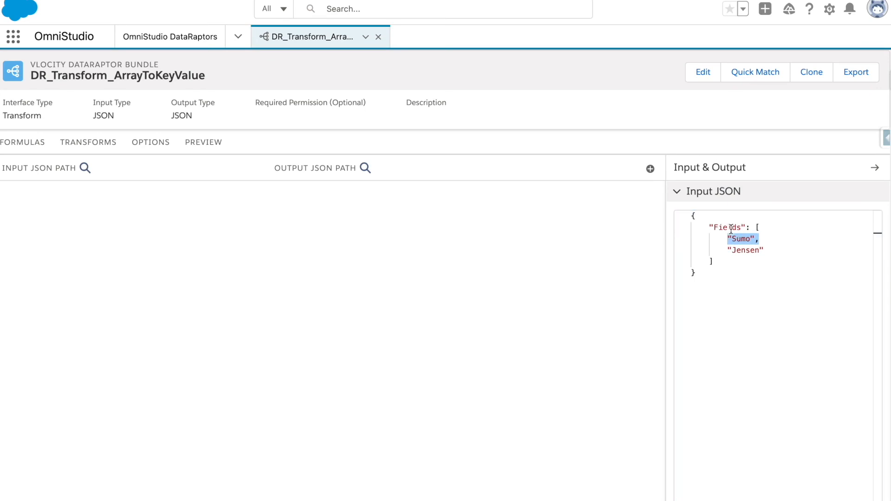
pyautogui.doubleClick(741, 228)
pyautogui.moveTo(762, 238); pyautogui.dragTo(727, 250)
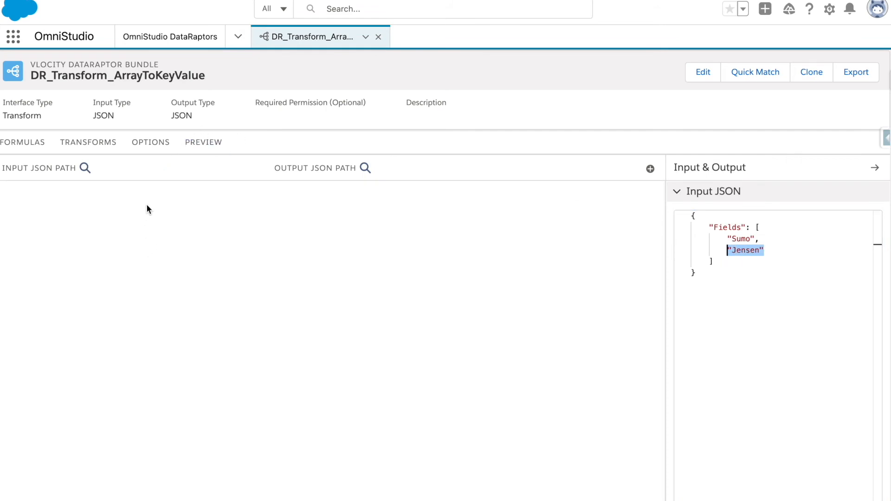
# Add the formula Fields|1, reusing the Fields key from the preview's sample input.
pyautogui.click(36, 148)
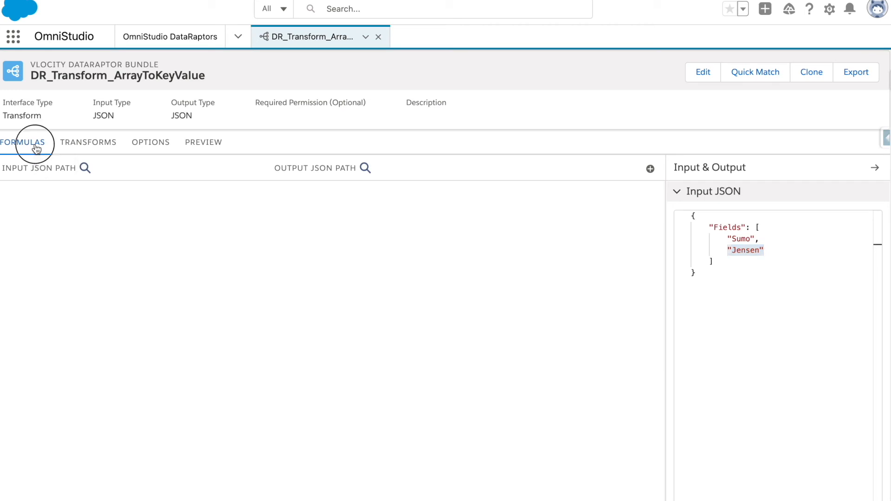
pyautogui.click(435, 186)
pyautogui.click(337, 210)
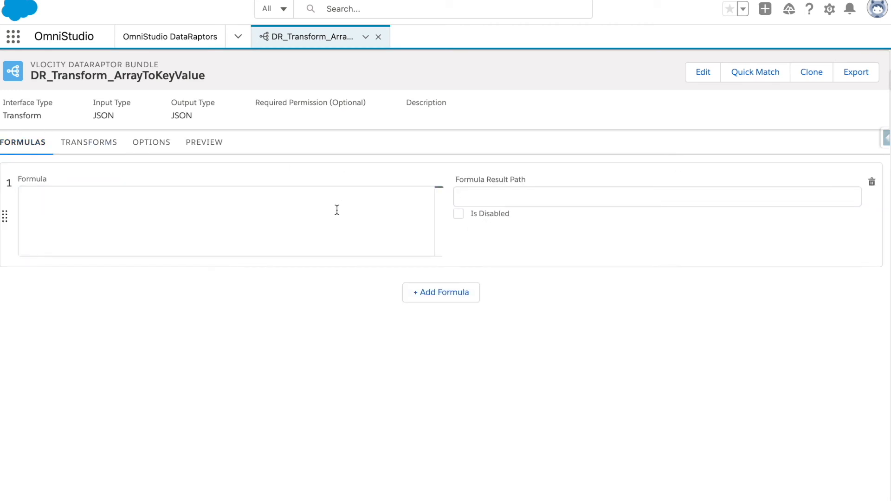
pyautogui.click(152, 142)
pyautogui.click(193, 142)
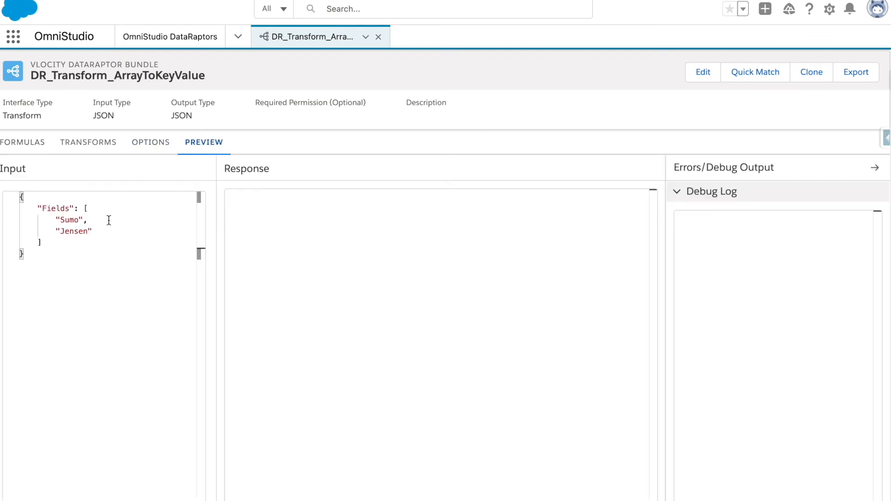
pyautogui.doubleClick(51, 208)
pyautogui.hotkey('ctrl', 'c')
pyautogui.click(28, 142)
pyautogui.click(100, 193)
pyautogui.hotkey('ctrl', 'v')
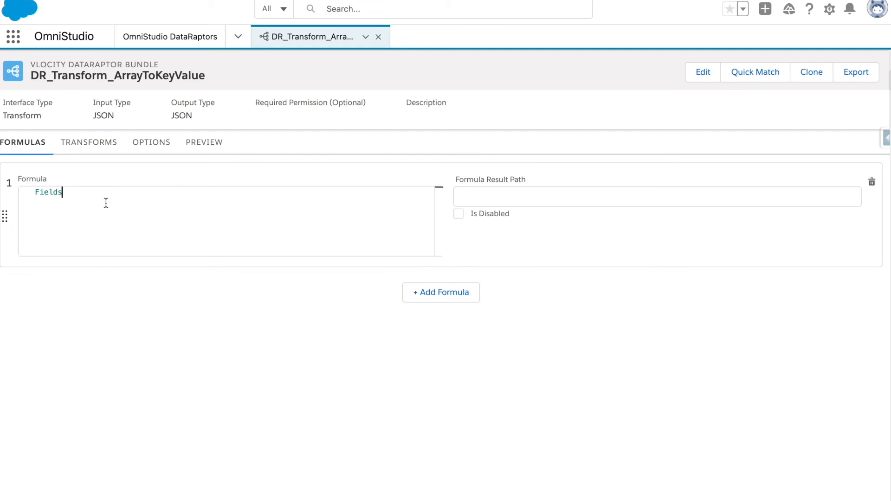
pyautogui.write('|1')
# Set the result path of the Fields|1 formula to first_name.
pyautogui.click(493, 201)
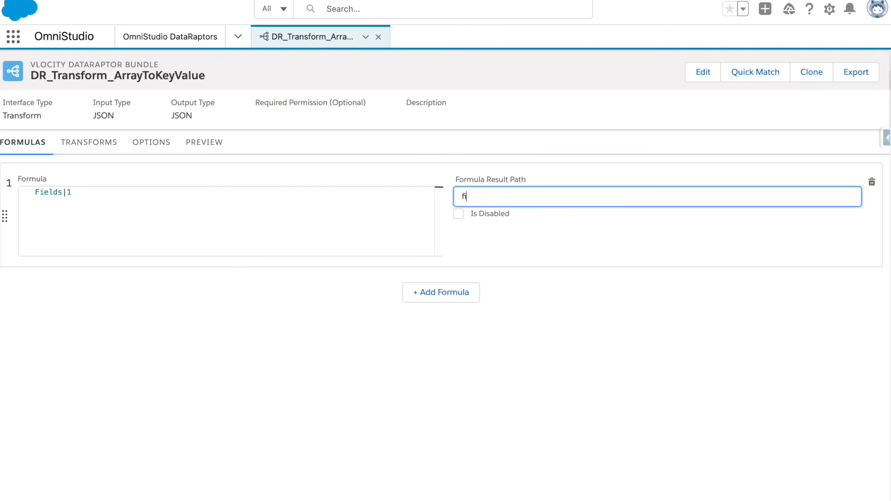
pyautogui.write('first_name')
pyautogui.click(353, 314)
# Add a second formula by copying the first one and changing it to Fields|2.
pyautogui.click(428, 296)
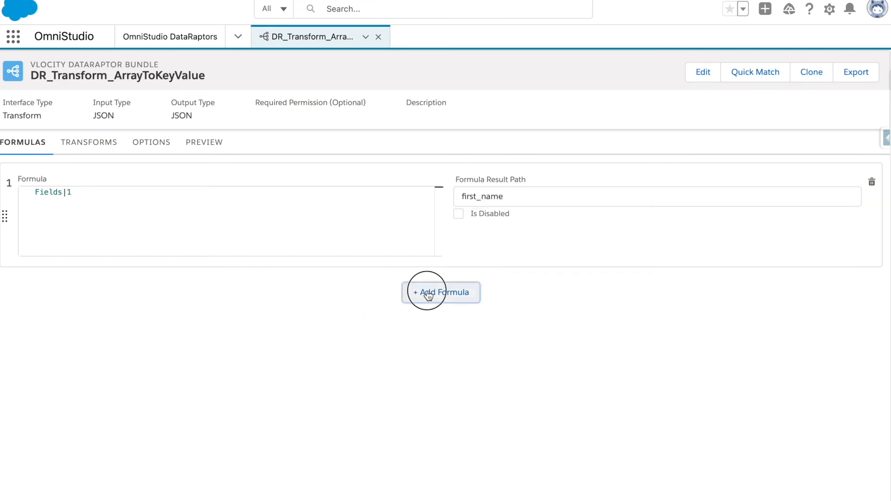
pyautogui.click(122, 348)
pyautogui.click(88, 214)
pyautogui.hotkey('ctrl', 'a')
pyautogui.hotkey('ctrl', 'c')
pyautogui.click(97, 315)
pyautogui.hotkey('ctrl', 'v')
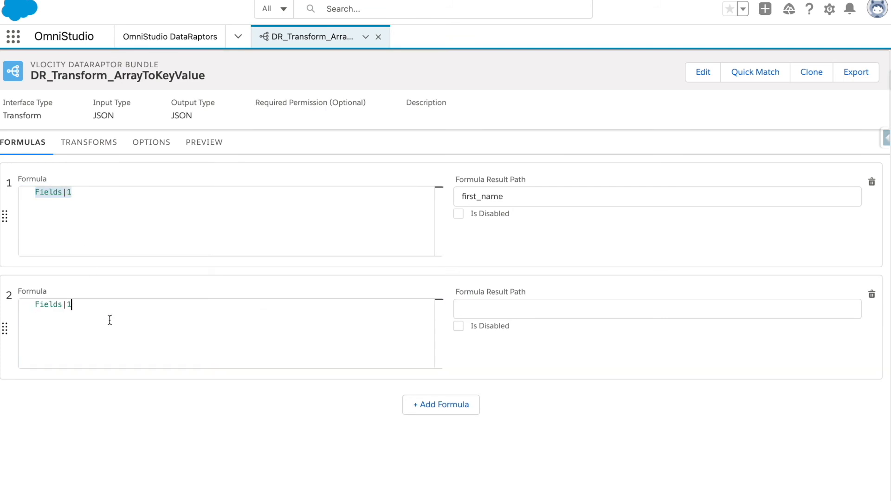
pyautogui.click(109, 320)
pyautogui.press('BackSpace')
pyautogui.write('2')
# Set the result path of the Fields|2 formula to last_name and recheck the first formula and its result path.
pyautogui.click(481, 301)
pyautogui.write('last_name')
pyautogui.click(557, 371)
pyautogui.click(96, 194)
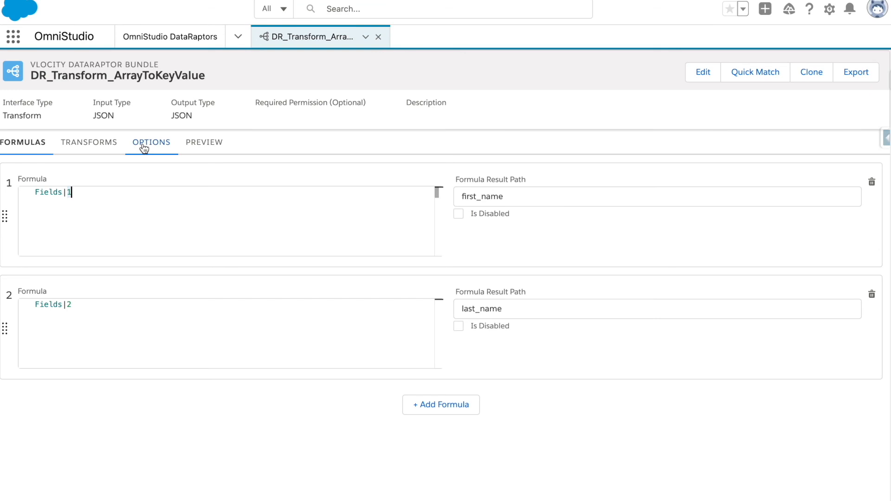
pyautogui.doubleClick(490, 196)
# Add a transform mapping from first_name to the output path Cotnact:FirstName.
pyautogui.click(91, 143)
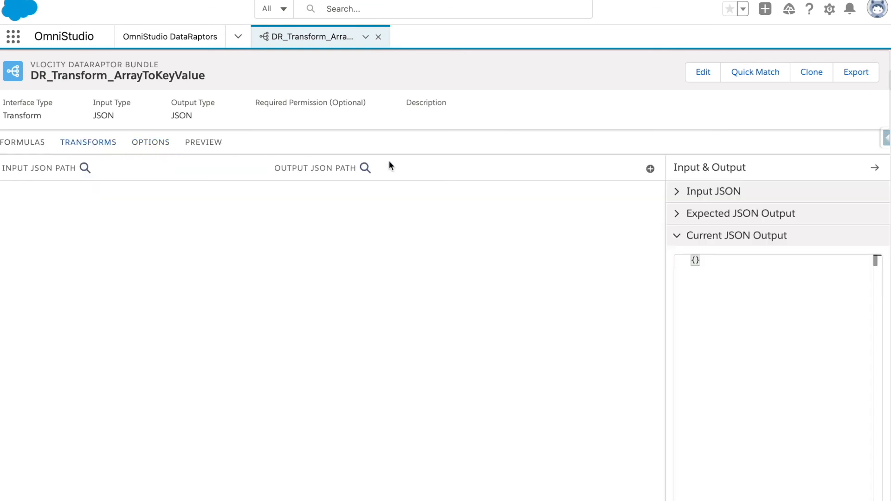
pyautogui.click(649, 169)
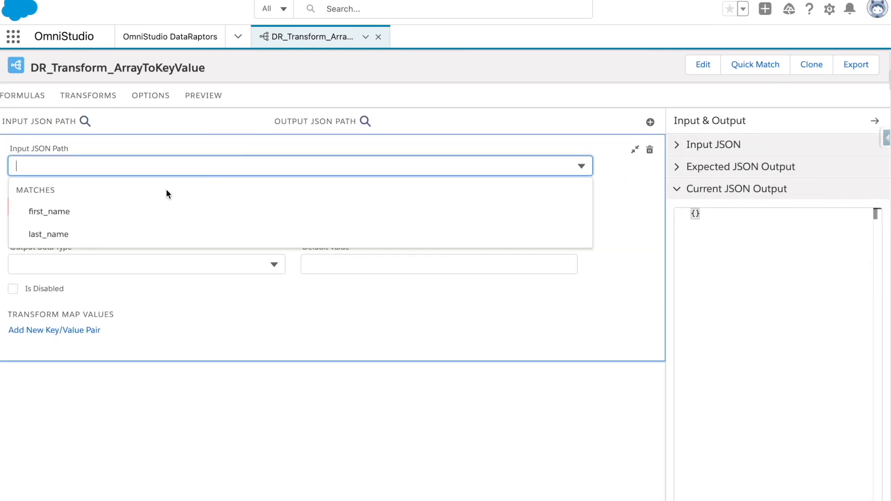
pyautogui.click(102, 215)
pyautogui.click(93, 211)
pyautogui.write('Cotn')
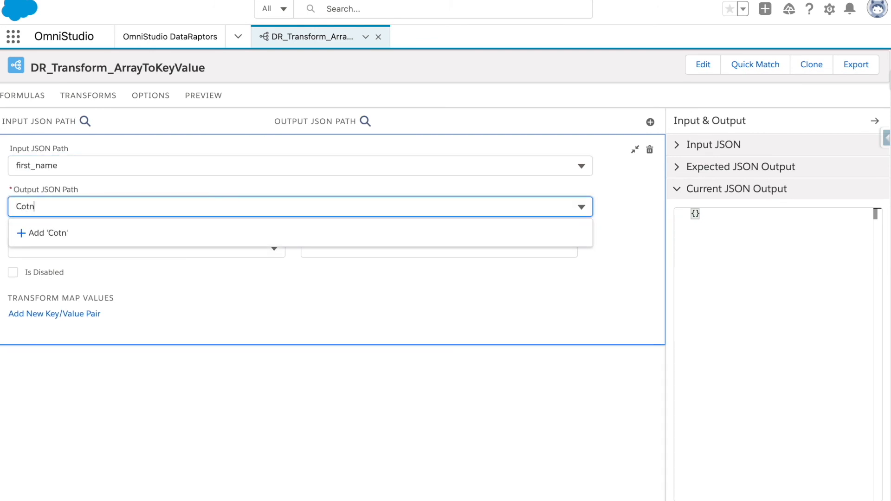
pyautogui.write('act:FirstName')
pyautogui.click(88, 237)
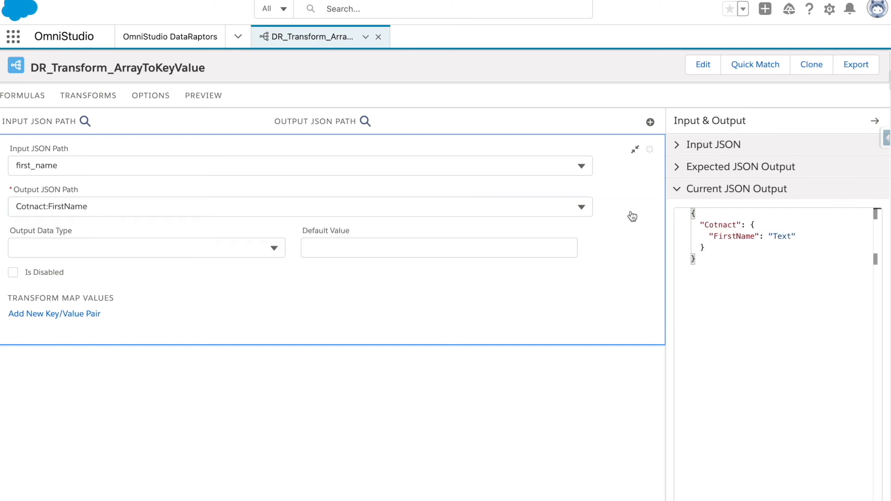
# Add a transform mapping from last_name to the output path Contact:LastName.
pyautogui.click(650, 122)
pyautogui.write('last')
pyautogui.click(103, 265)
pyautogui.click(101, 233)
pyautogui.write('Contact:')
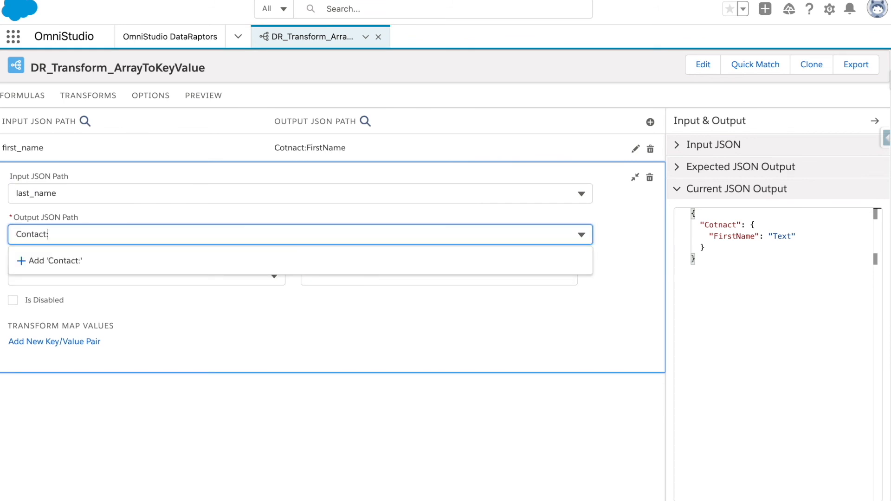
pyautogui.write('LastName')
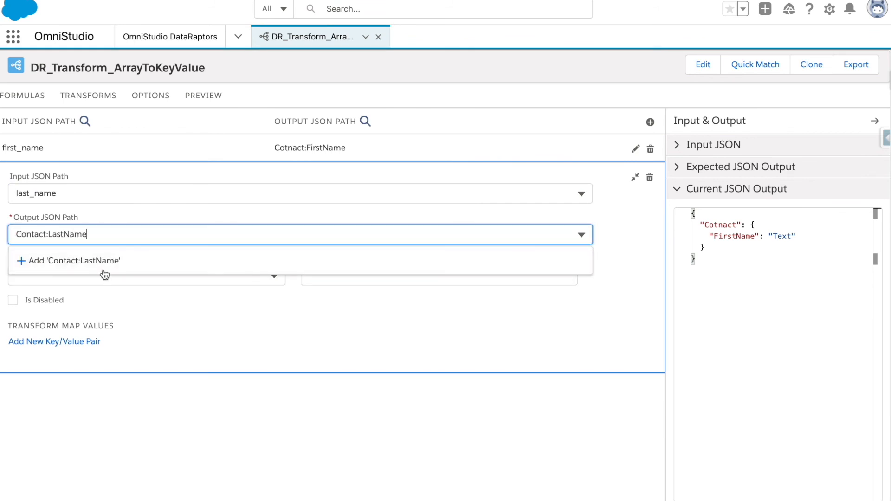
pyautogui.click(100, 260)
# Execute the preview with the sample input and compare the Fields items with the Contact object in the response.
pyautogui.click(204, 95)
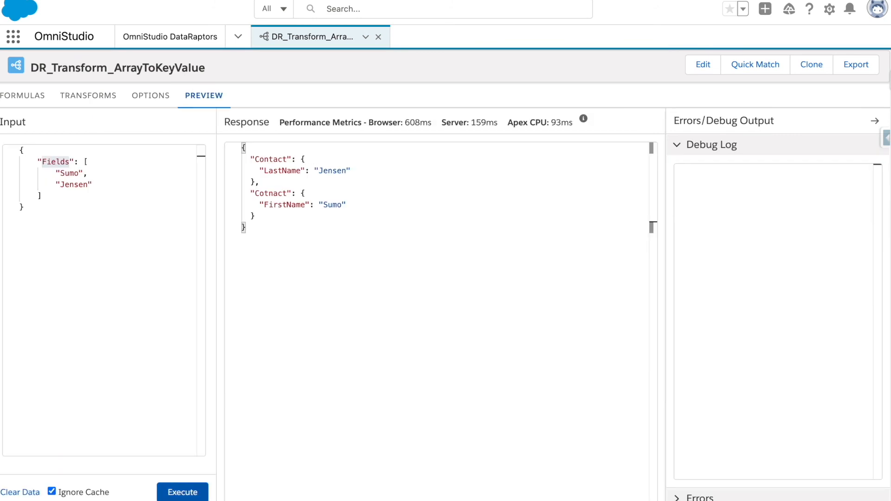
pyautogui.click(182, 492)
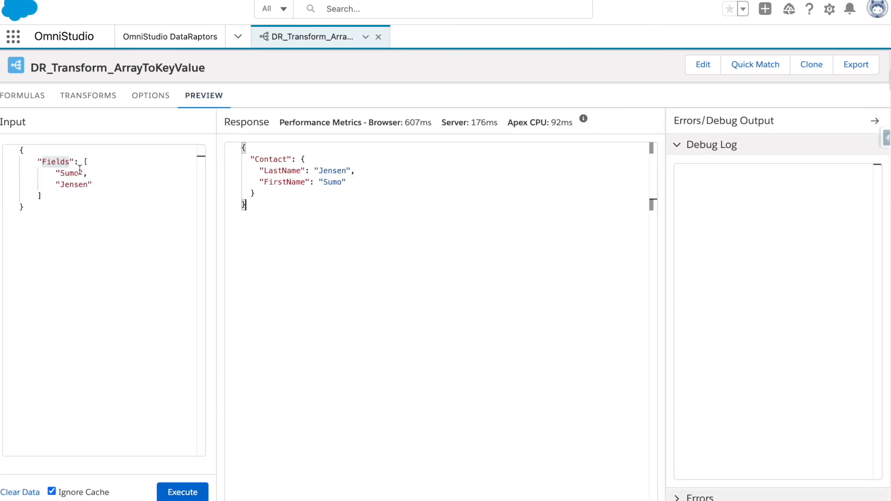
pyautogui.moveTo(86, 173); pyautogui.dragTo(51, 185)
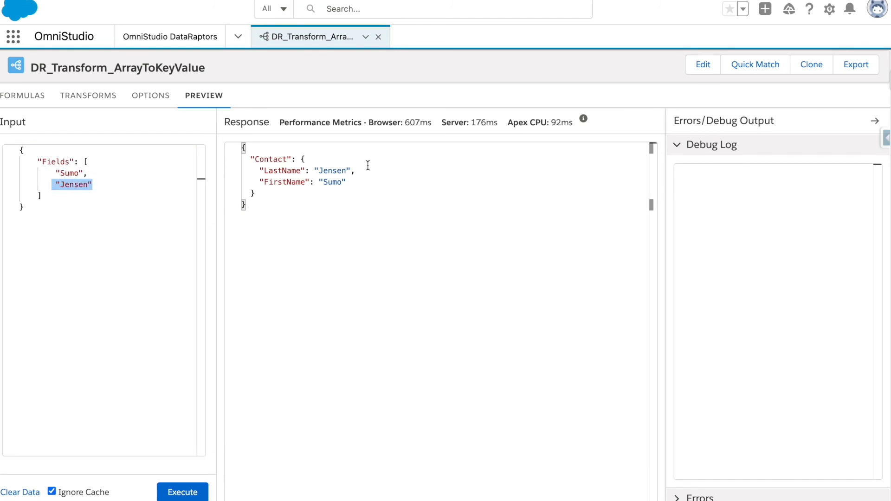
pyautogui.moveTo(283, 195); pyautogui.dragTo(238, 158)
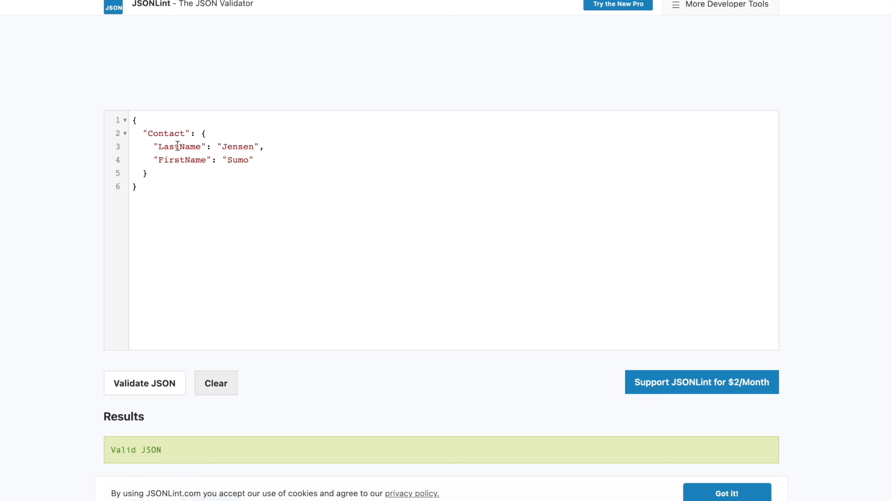
# Switch to the JSONLint page and examine the Contact object and its key-value pairs in the sample JSON.
pyautogui.moveTo(143, 131); pyautogui.dragTo(193, 193)
pyautogui.click(183, 200)
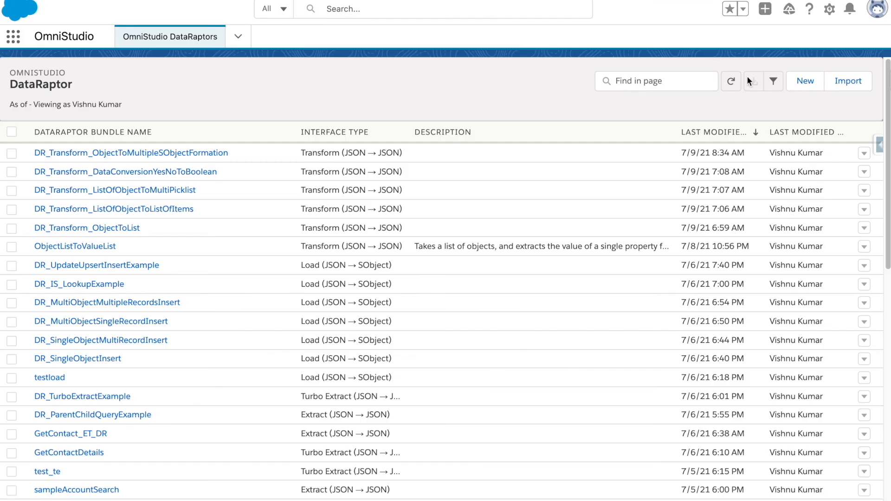
# Create a DataRaptor named DR_Transform_KeyValuesToArray with interface type Transform and JSON input and output.
pyautogui.click(806, 78)
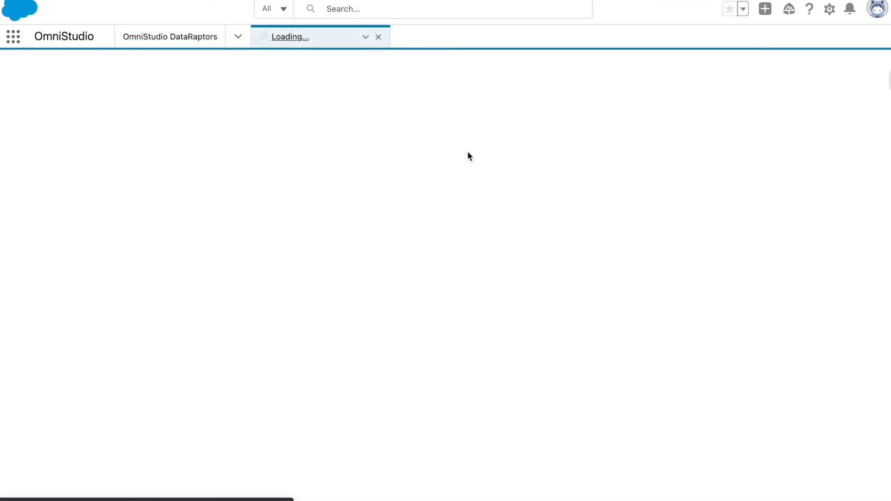
pyautogui.write('Transform_KeyValuesToArray')
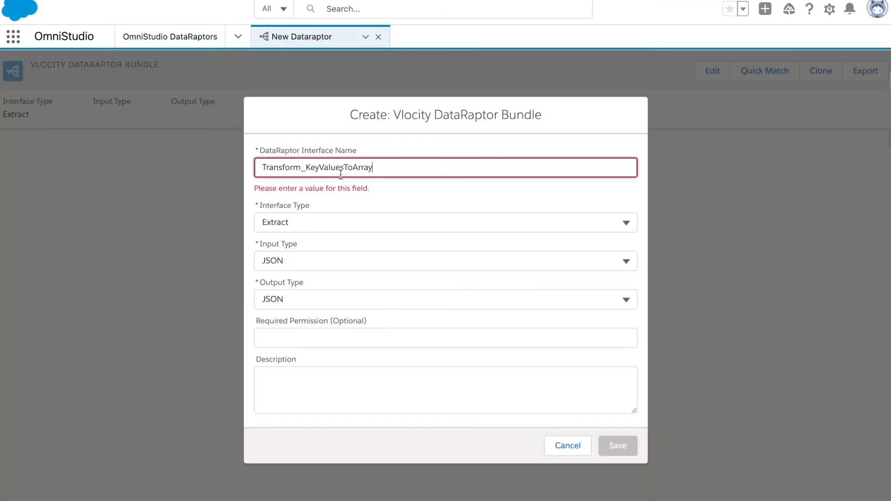
pyautogui.click(262, 175)
pyautogui.write('DE')
pyautogui.press('BackSpace')
pyautogui.write('R_')
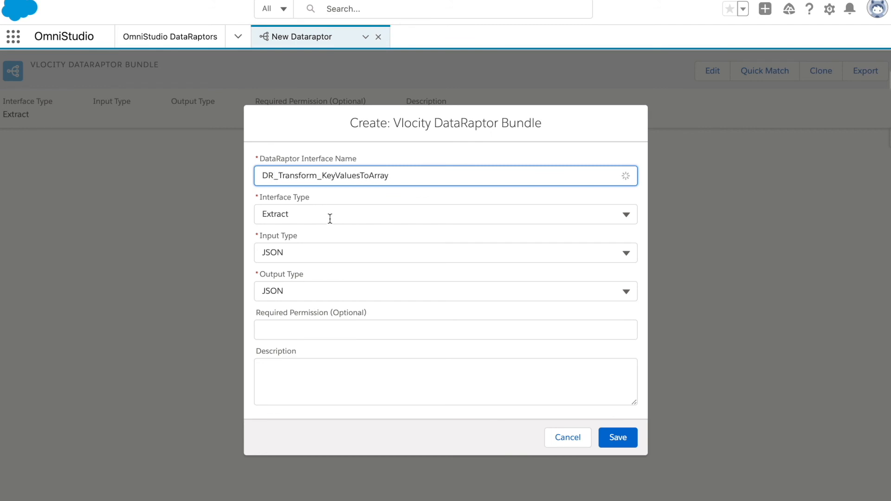
pyautogui.click(329, 217)
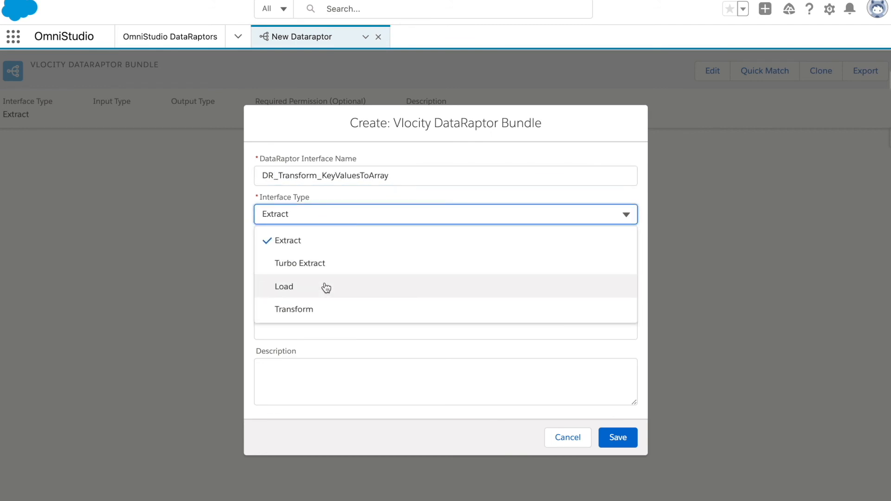
pyautogui.click(319, 311)
pyautogui.click(618, 438)
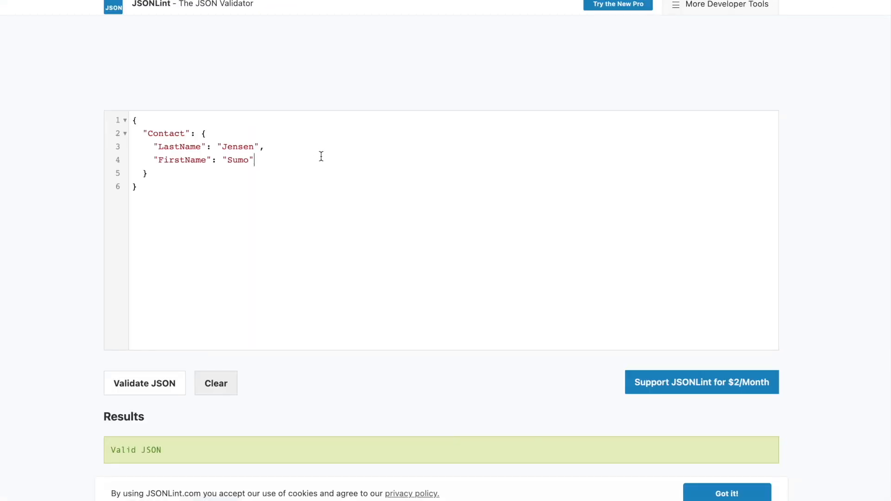
# Copy the Contact JSON from JSONLint into DR_Transform_KeyValuesToArray, as both the preview input and the Input JSON of its transforms.
pyautogui.hotkey('ctrl', 'a')
pyautogui.hotkey('ctrl', 'c')
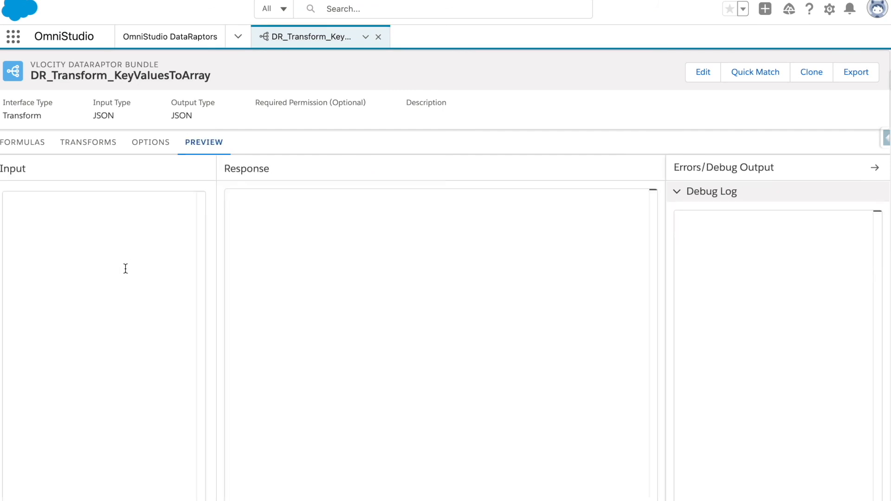
pyautogui.click(124, 266)
pyautogui.write('{   "Contact": {     "LastName": "Jansen",     "FirstName": "Sude"   } }')
pyautogui.click(98, 153)
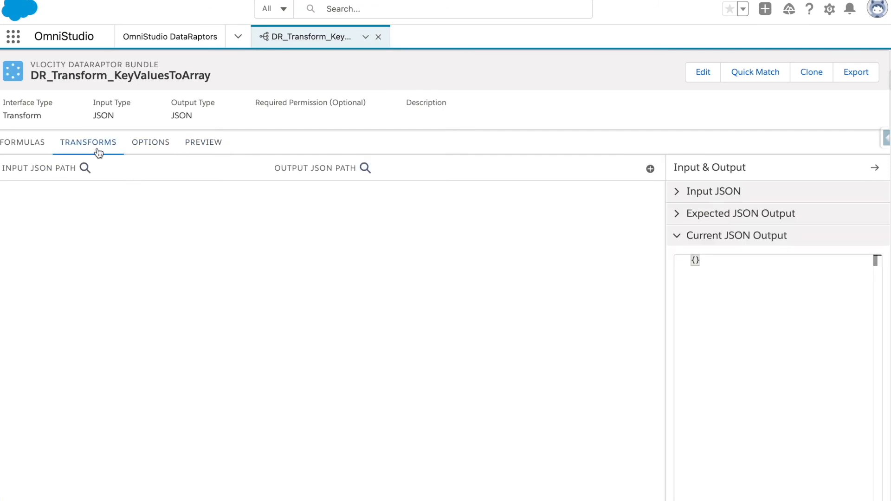
pyautogui.click(714, 191)
pyautogui.click(710, 221)
pyautogui.hotkey('ctrl', 'v')
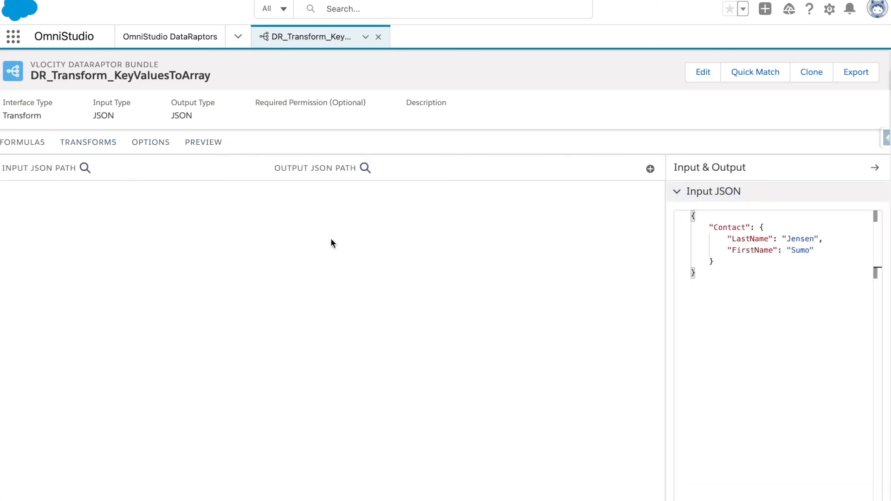
# Add a transform mapping from Contact:FirstName to the output path Fields|1.
pyautogui.click(651, 169)
pyautogui.click(651, 169)
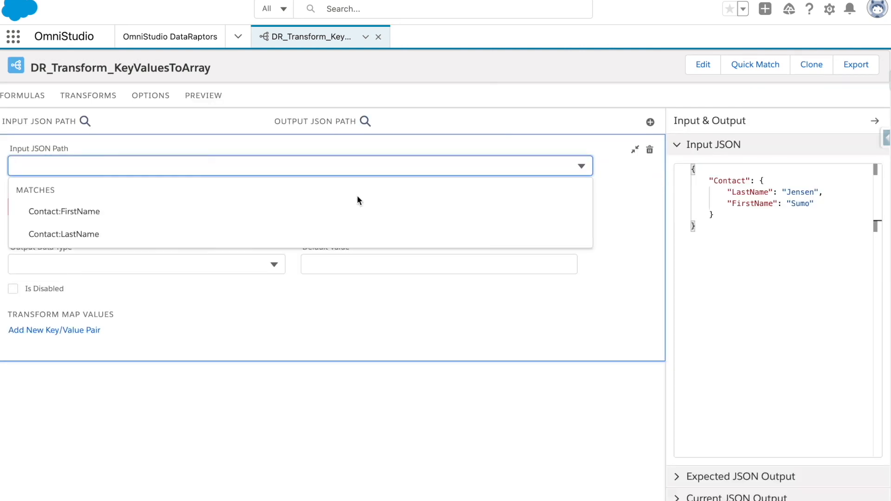
pyautogui.click(139, 211)
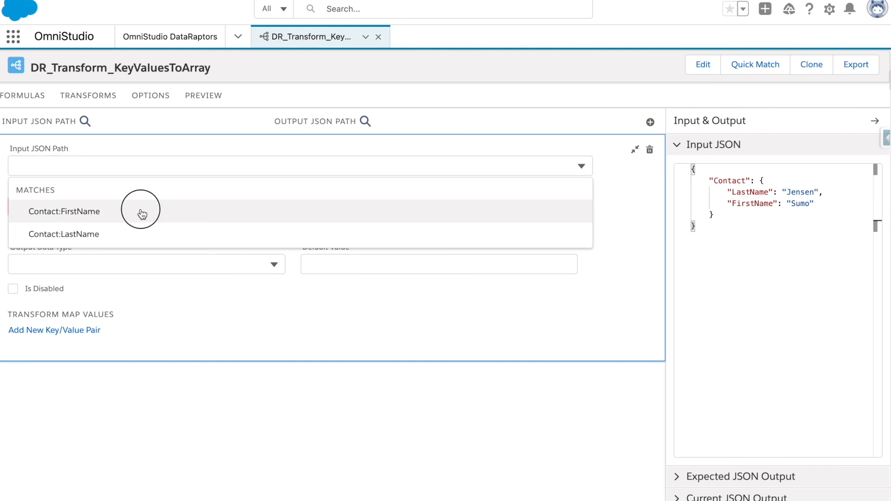
pyautogui.click(141, 210)
pyautogui.write('Fi')
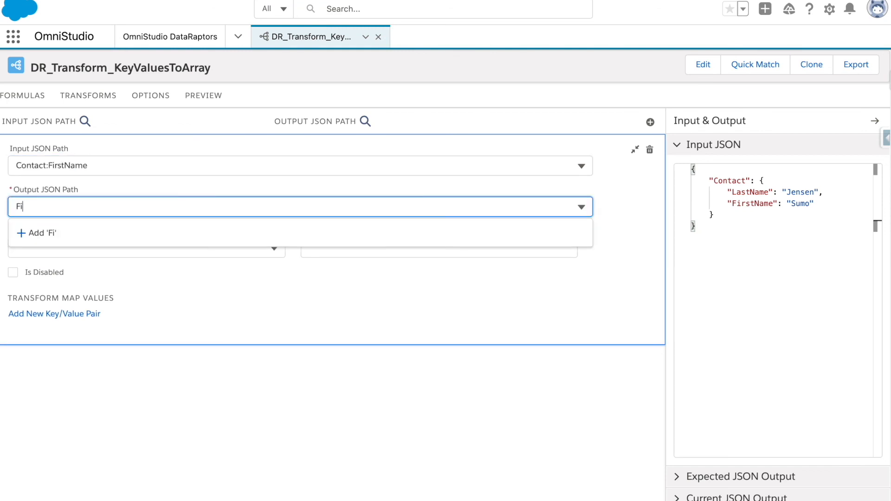
pyautogui.write('elds')
pyautogui.press('BackSpace')
pyautogui.write('|1')
pyautogui.click(130, 233)
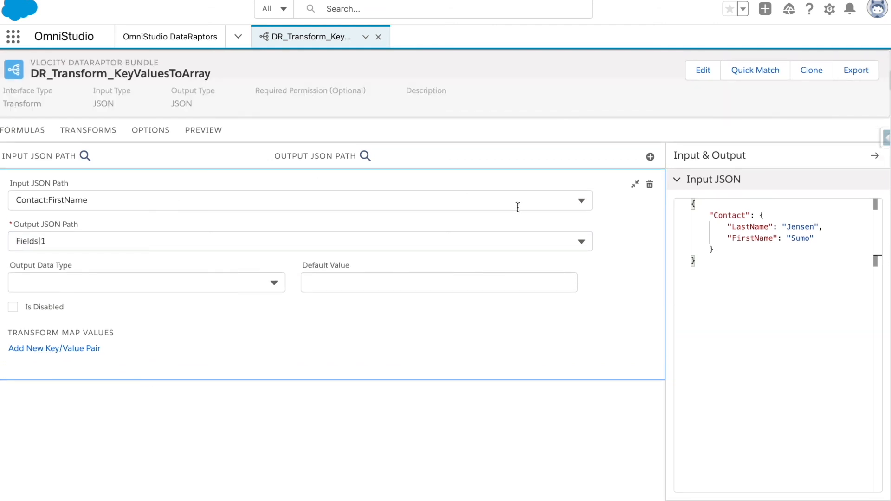
pyautogui.click(635, 184)
# Add a transform mapping from Contact:LastName to the output path Fields|2.
pyautogui.click(652, 158)
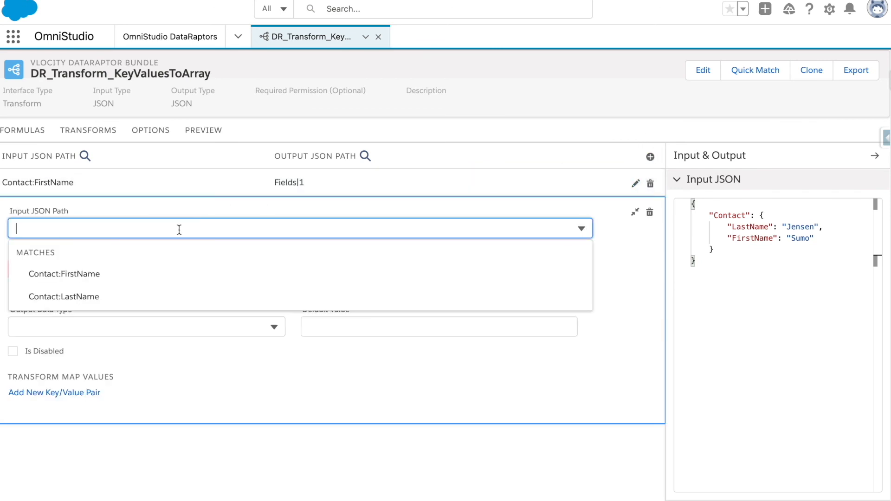
pyautogui.click(124, 299)
pyautogui.click(101, 278)
pyautogui.write('Fields|1')
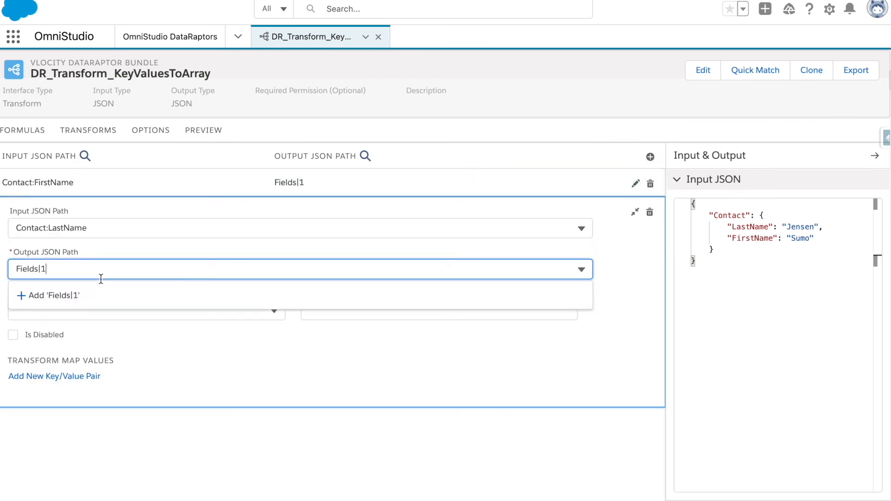
pyautogui.press('BackSpace')
pyautogui.write('2')
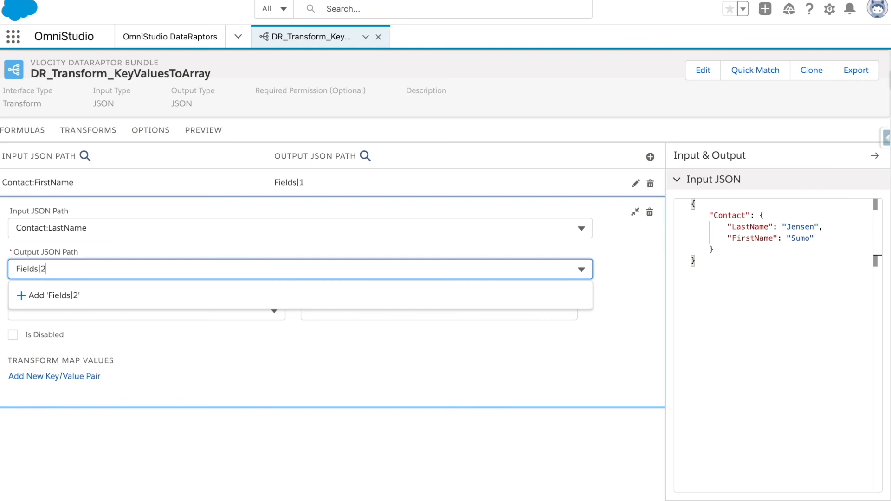
pyautogui.click(116, 302)
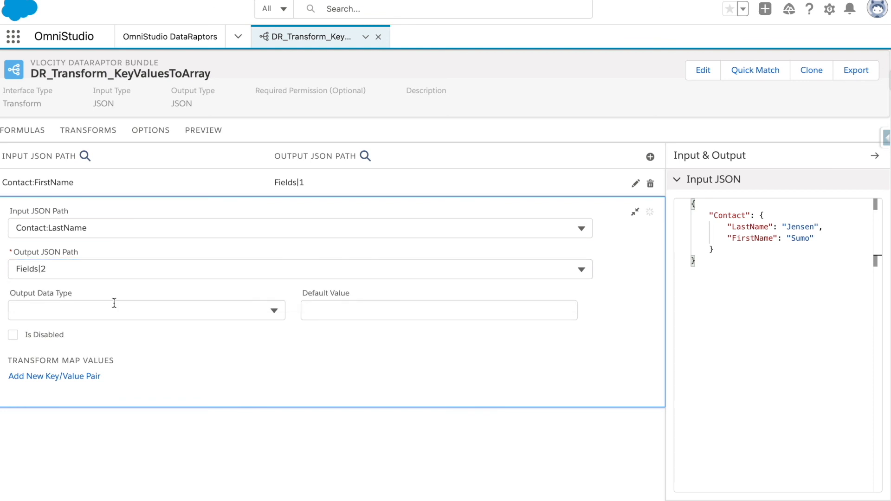
# Check the current JSON output of the mappings, execute the preview and examine the Fields array in the response.
pyautogui.click(679, 179)
pyautogui.click(684, 206)
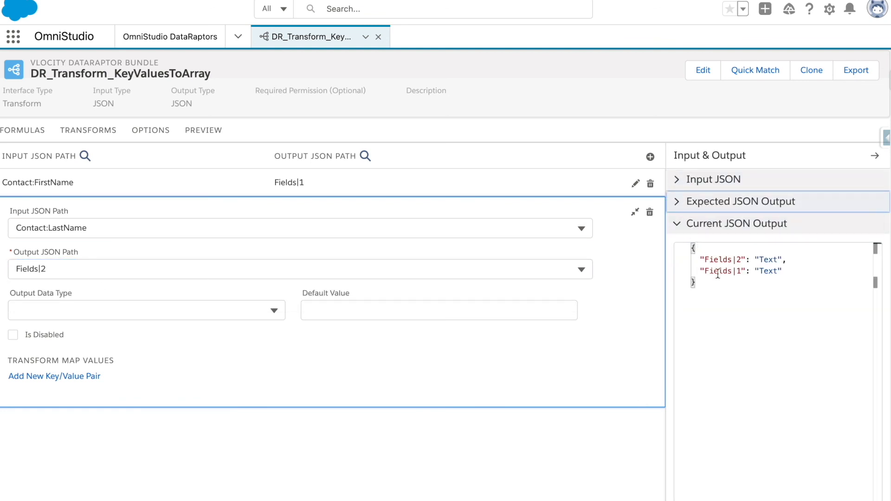
pyautogui.click(188, 132)
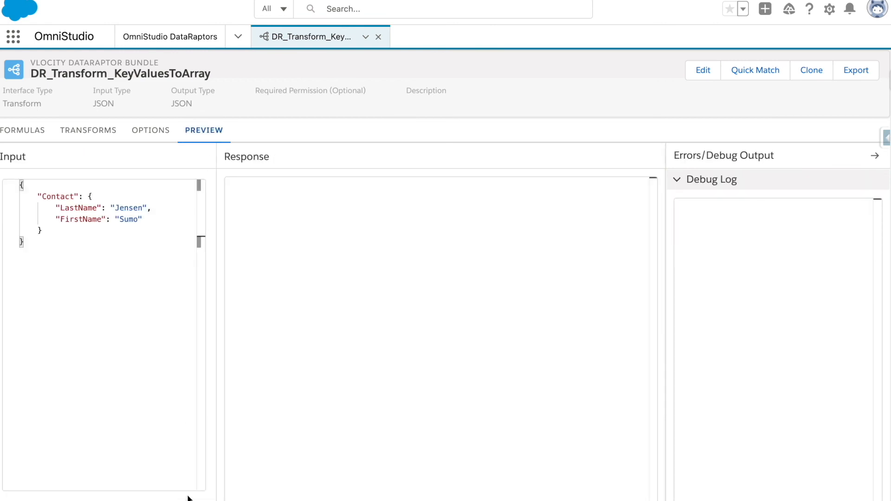
pyautogui.scroll(-2, 188, 499)
pyautogui.click(183, 492)
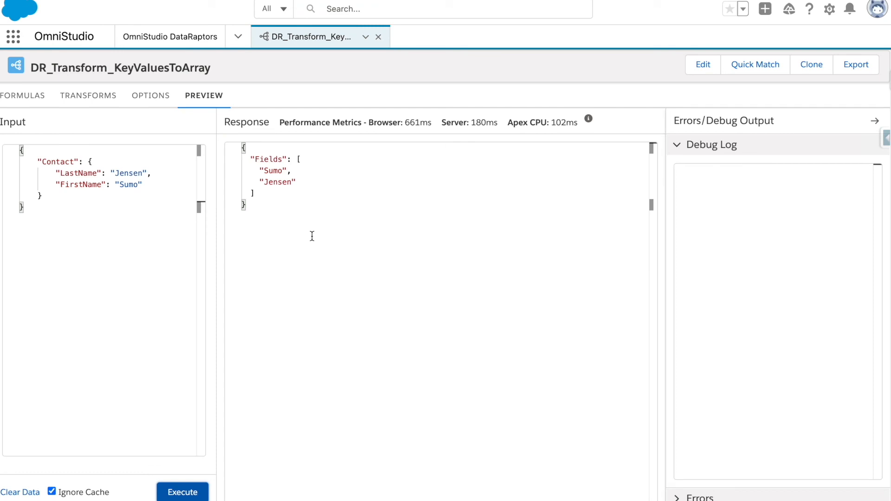
pyautogui.moveTo(250, 159); pyautogui.dragTo(279, 198)
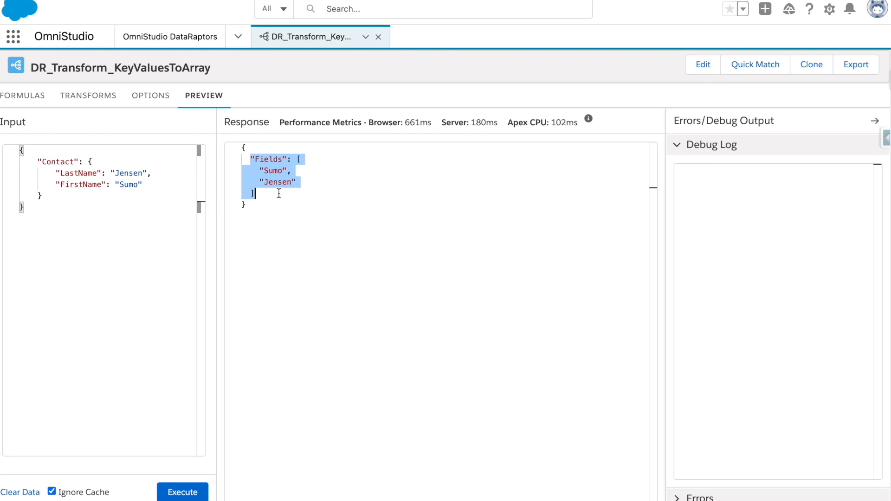
pyautogui.click(259, 170)
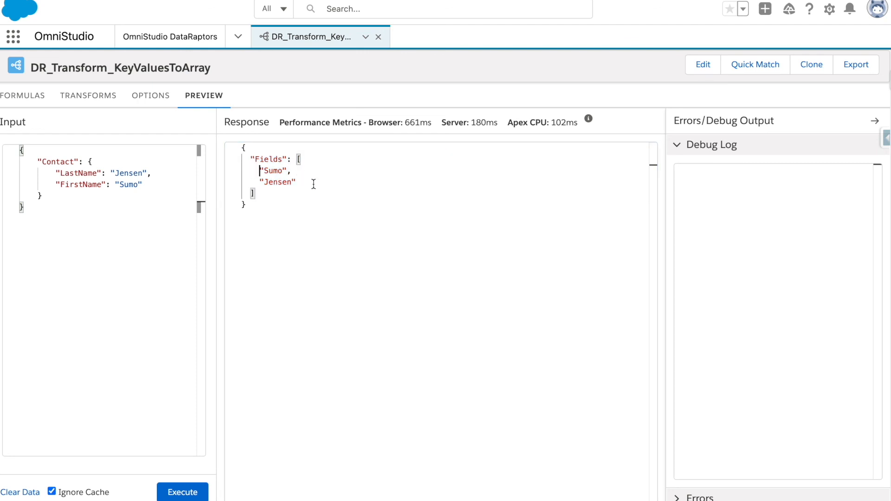
# Review the two Fields mappings against the current JSON output and return to the preview.
pyautogui.click(113, 108)
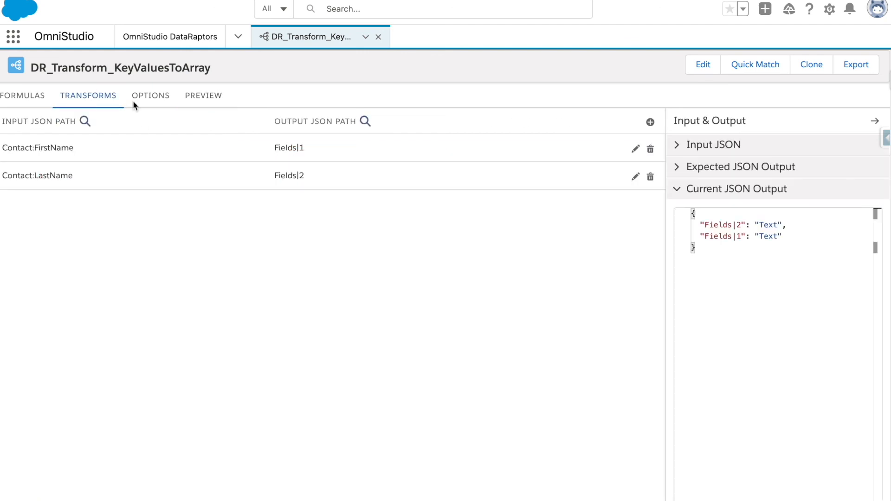
pyautogui.moveTo(732, 280); pyautogui.dragTo(666, 208)
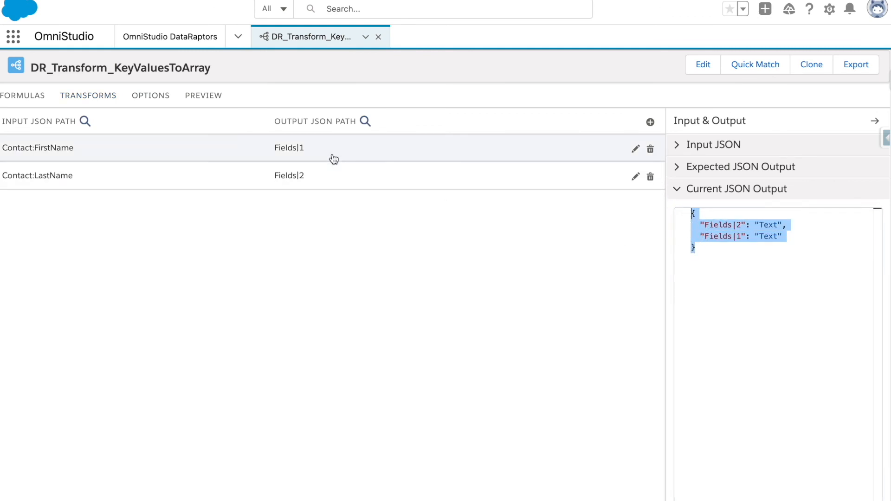
pyautogui.click(215, 103)
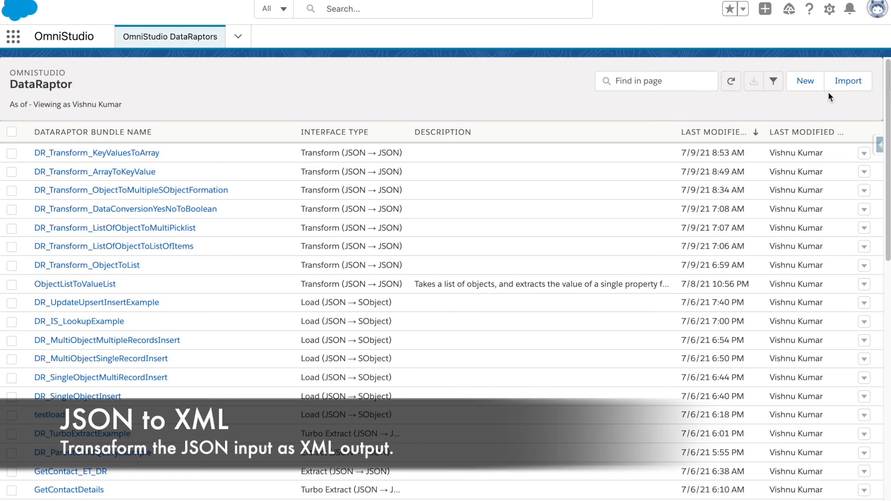
# Create a DataRaptor named DR_Transform_JSON_To_XML with interface type Transform, JSON input and XML output.
pyautogui.click(806, 84)
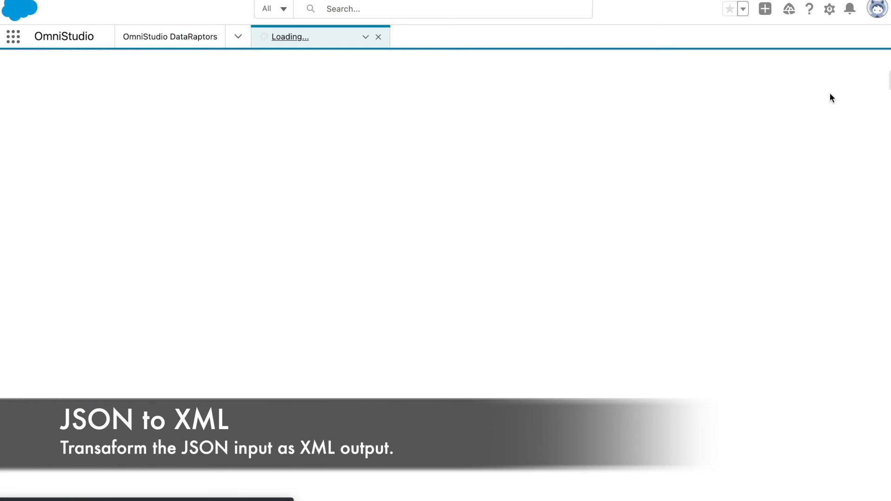
pyautogui.write('Transform_JSON_To_XML')
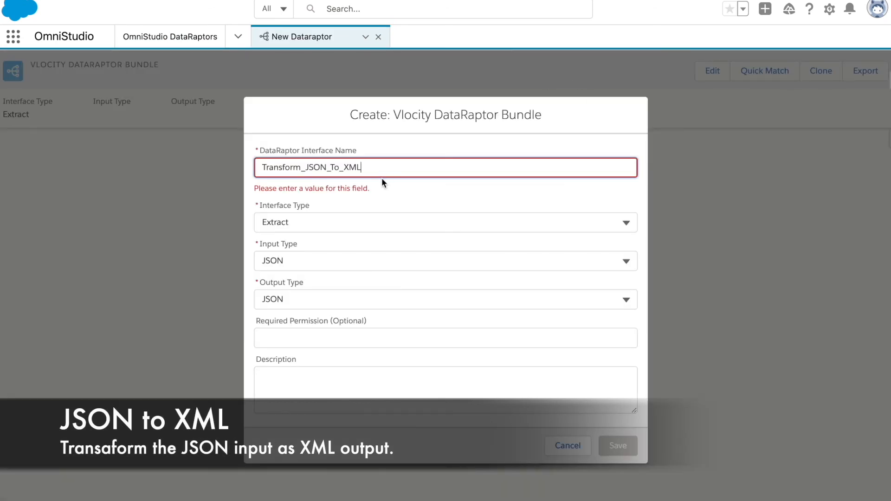
pyautogui.write('DR_')
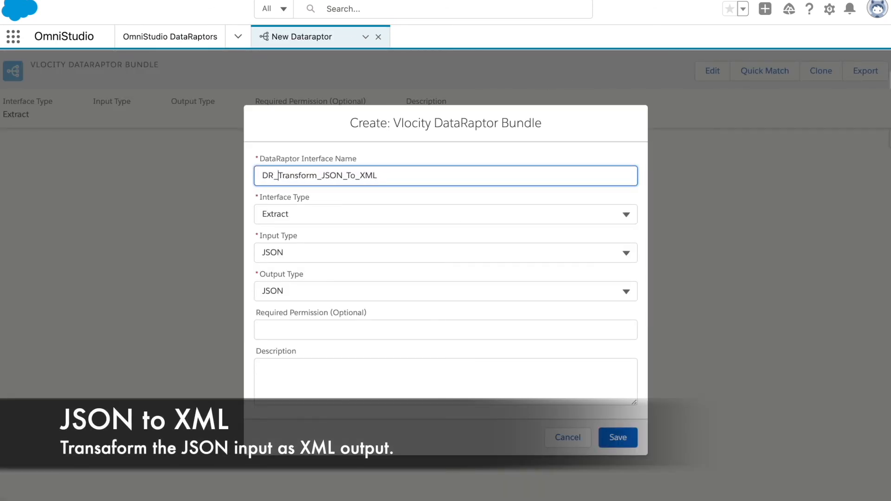
pyautogui.click(299, 216)
pyautogui.click(315, 309)
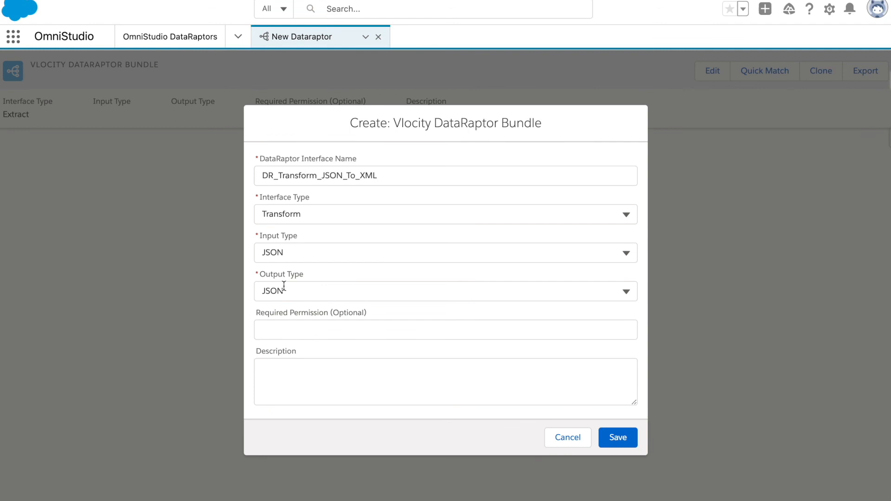
pyautogui.click(298, 291)
pyautogui.click(305, 321)
pyautogui.click(633, 438)
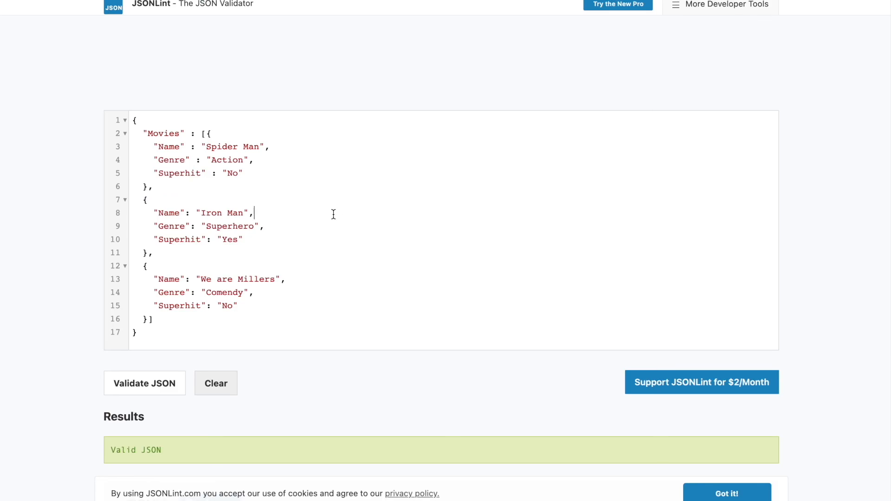
# Copy the Movies sample JSON from JSONLint into the preview input of DR_Transform_JSON_To_XML.
pyautogui.hotkey('ctrl', 'a')
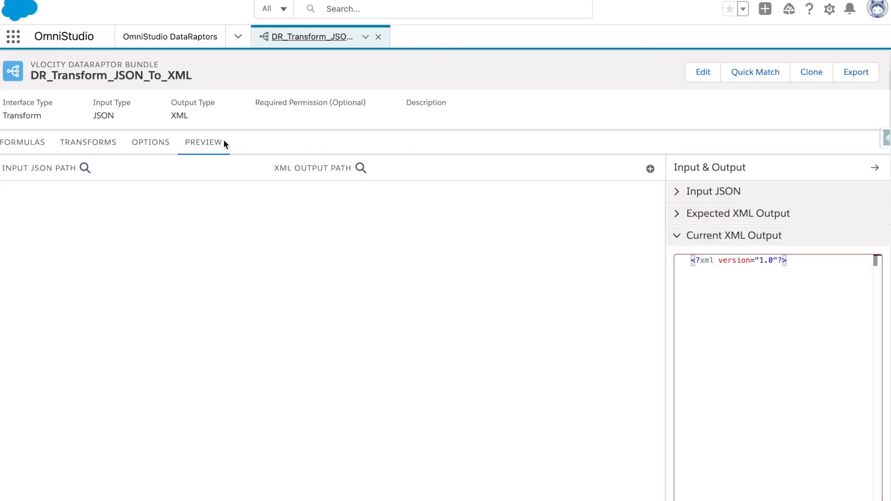
pyautogui.click(224, 144)
pyautogui.click(131, 229)
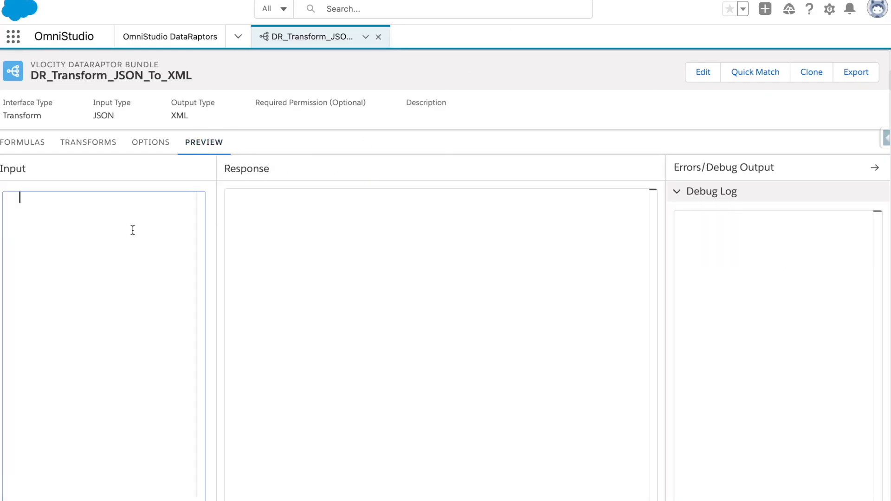
pyautogui.write('{     "Movies": [         {             "Name": "Spider Man",             "Genre": "Action",             "Superhit": "No"         },         {             "Name": "Iron Man",             "Genre": "Superhero",             "Superhit": "Yes"         },         {             "Name": "We are Millers",             "Genre": "Comendy",             "Superhit": "No"         }     ] }')
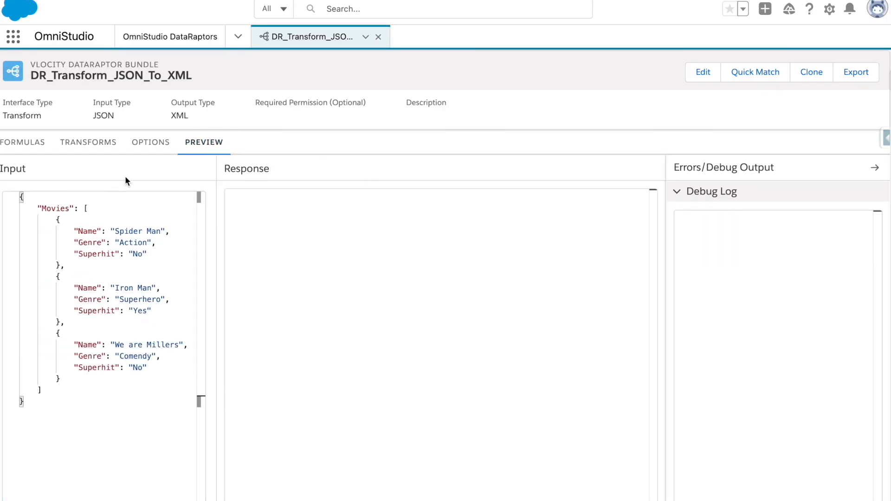
# Add a transform mapping from the input path Movies to the XML output path Movies.
pyautogui.doubleClick(60, 209)
pyautogui.hotkey('ctrl', 'c')
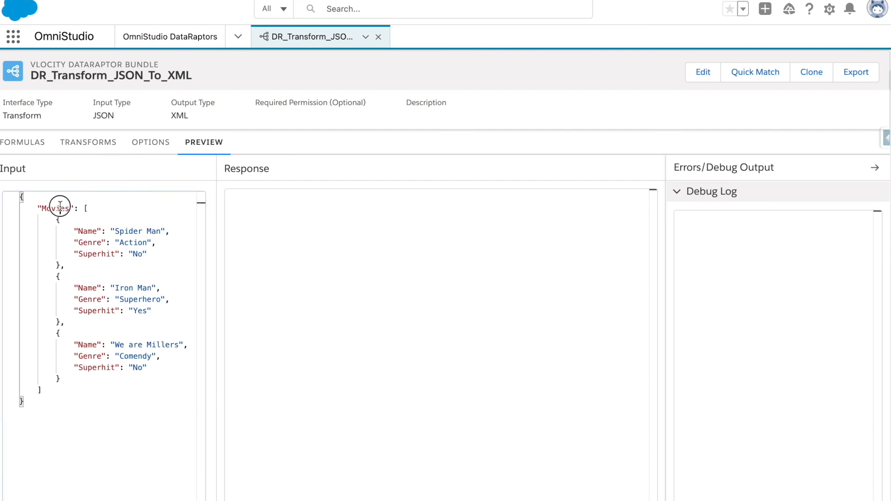
pyautogui.click(88, 143)
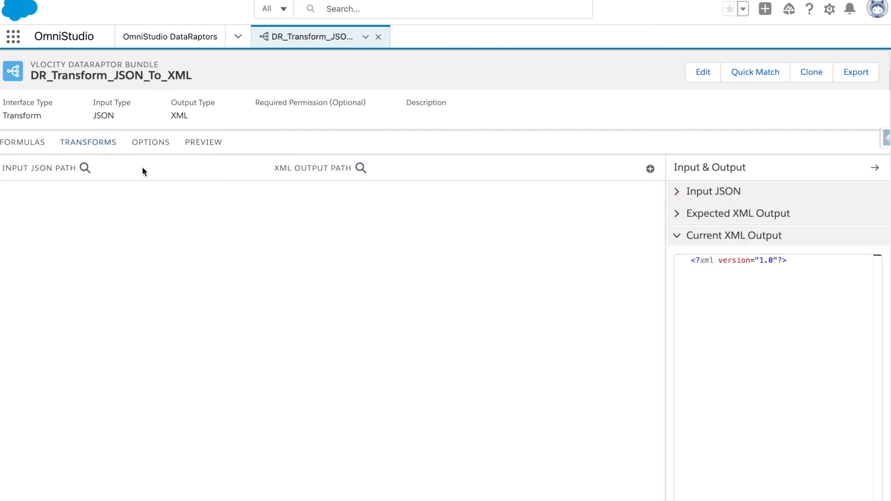
pyautogui.click(651, 168)
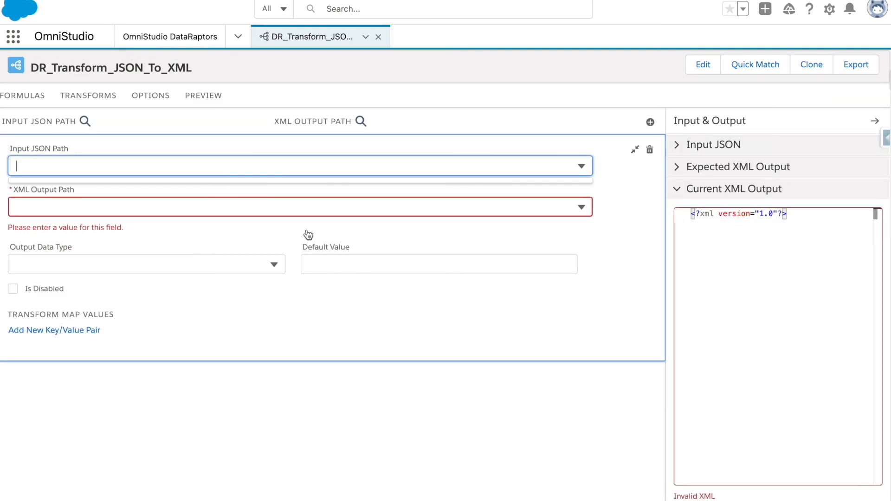
pyautogui.hotkey('ctrl', 'v')
pyautogui.click(116, 192)
pyautogui.click(115, 204)
pyautogui.hotkey('ctrl', 'v')
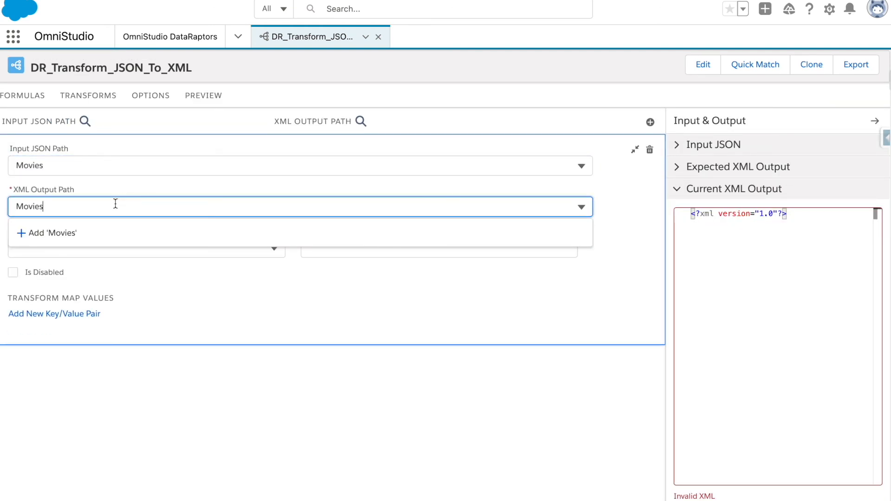
pyautogui.click(116, 233)
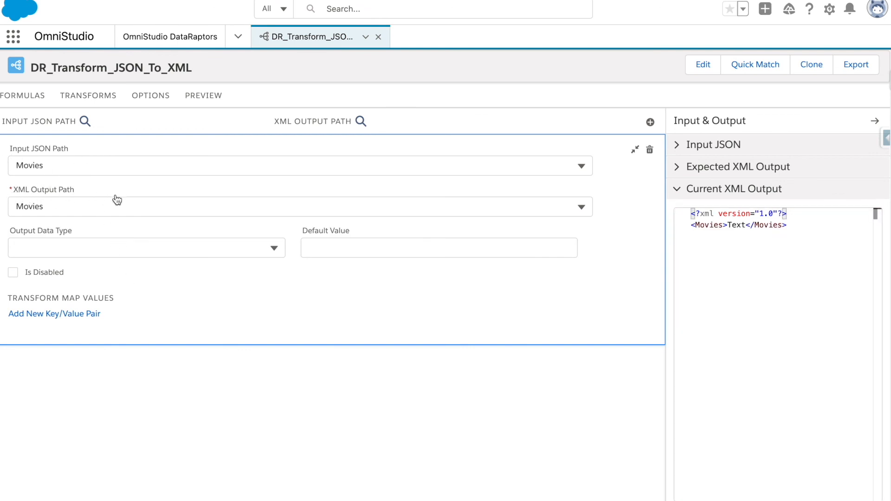
# Execute the preview, examine the XML response for the Movies list and close the DataRaptor.
pyautogui.click(213, 93)
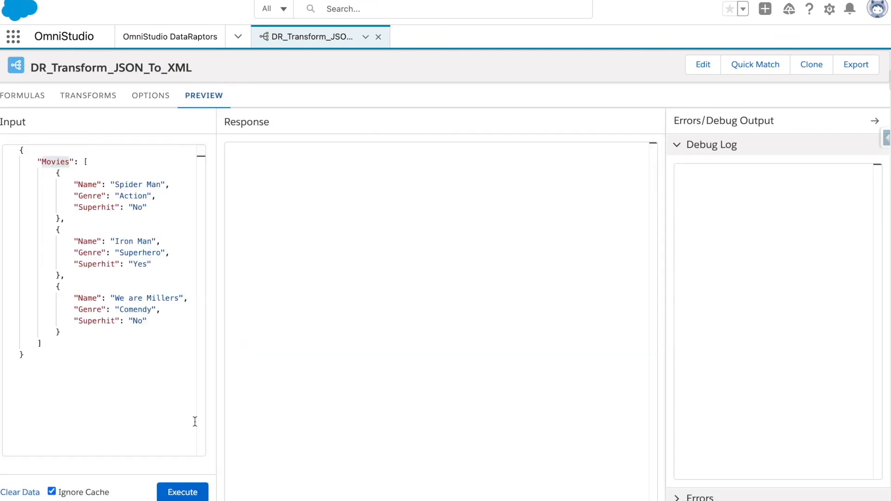
pyautogui.click(195, 495)
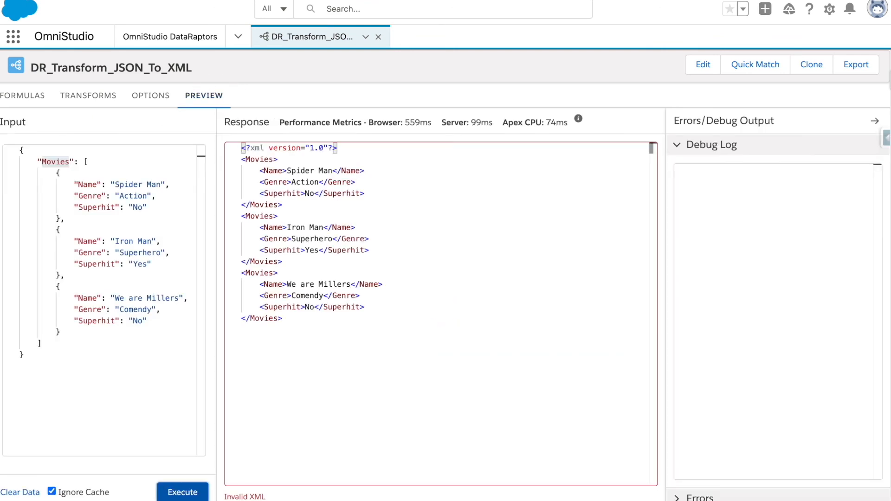
pyautogui.moveTo(304, 358); pyautogui.dragTo(218, 147)
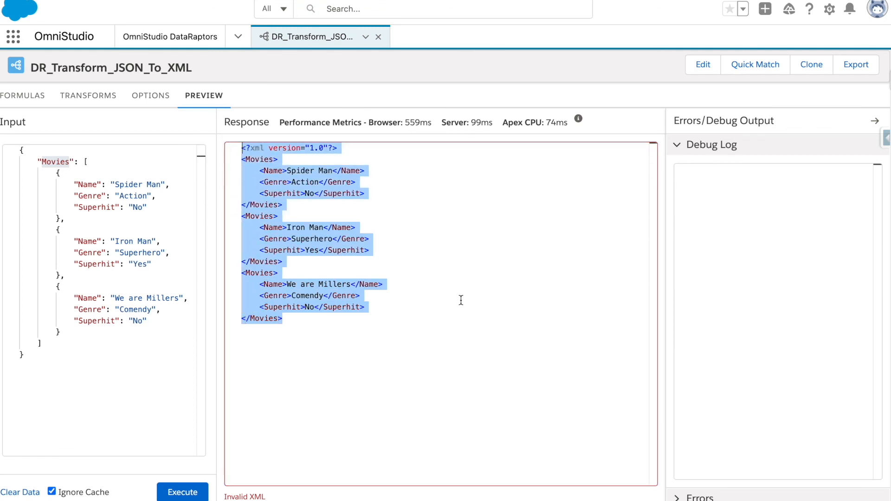
pyautogui.click(378, 36)
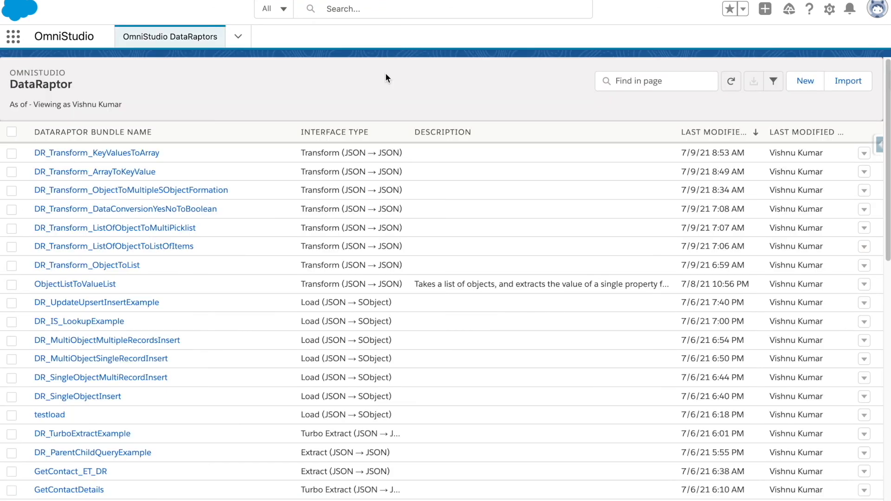